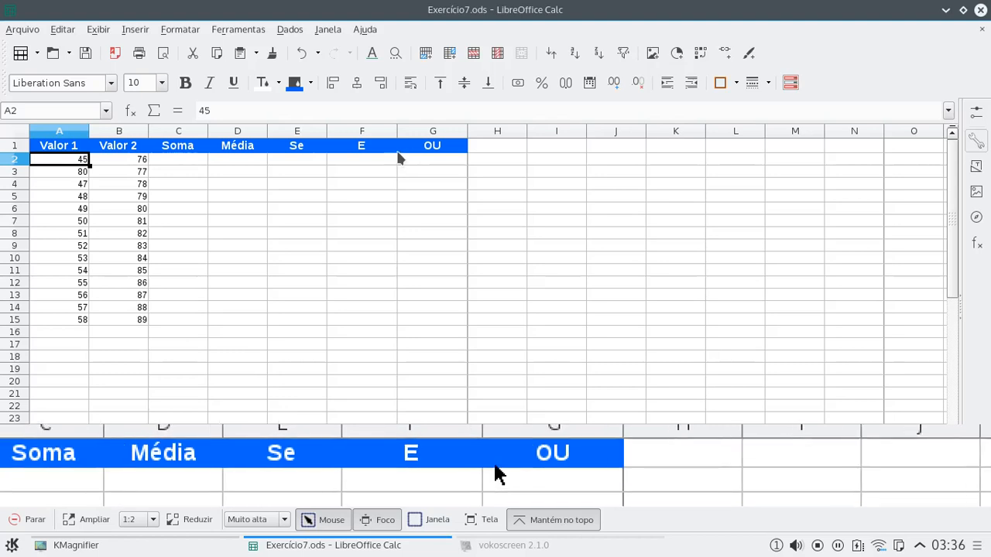
# Enter =SOMA(A2:B2) in C2 to total the range of both values in row 2.
pyautogui.click(192, 164)
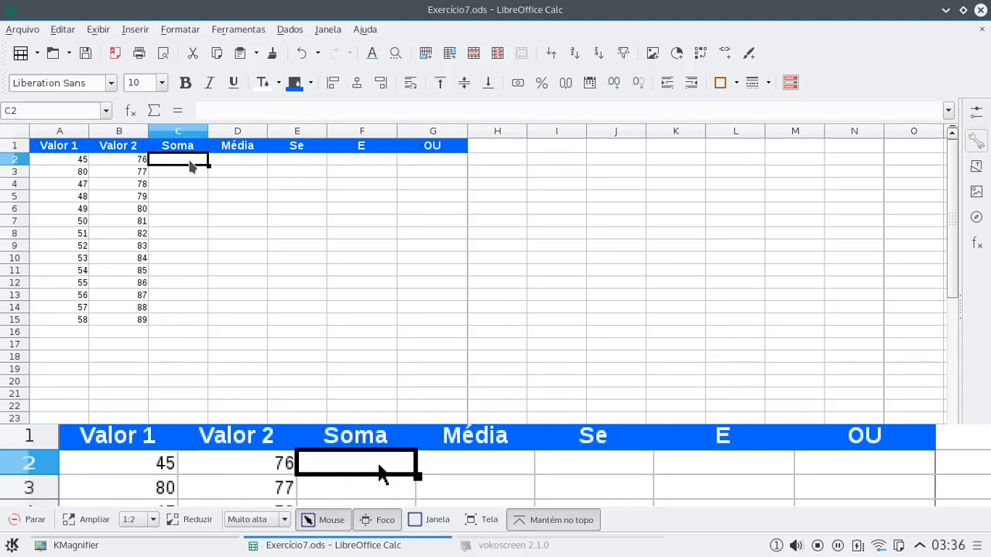
pyautogui.write('=')
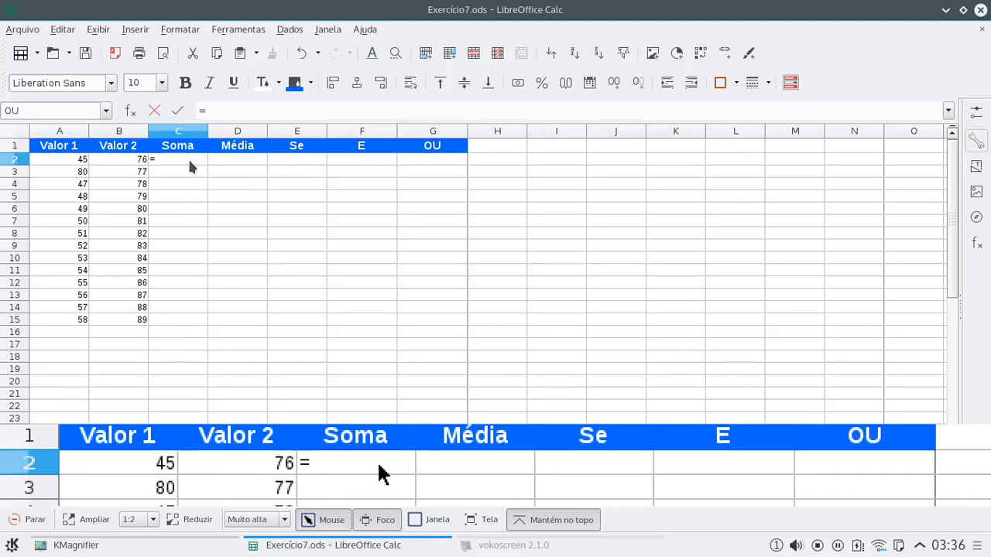
pyautogui.write('soma')
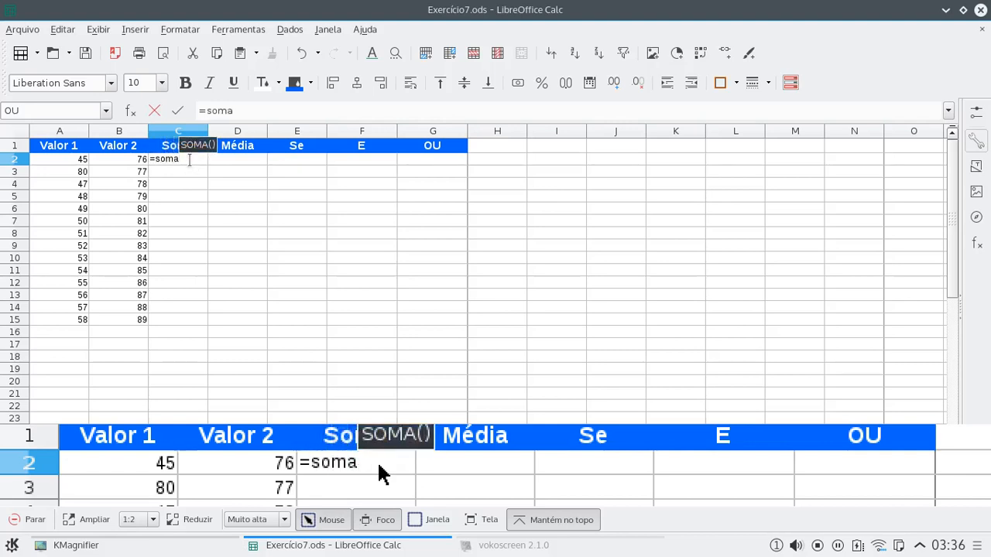
pyautogui.write('(')
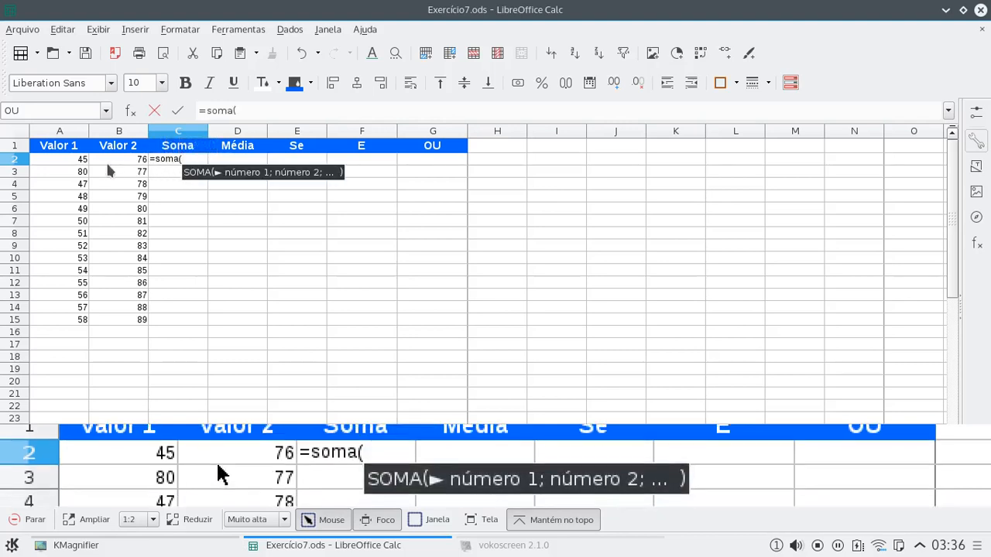
pyautogui.moveTo(70, 161); pyautogui.dragTo(97, 164)
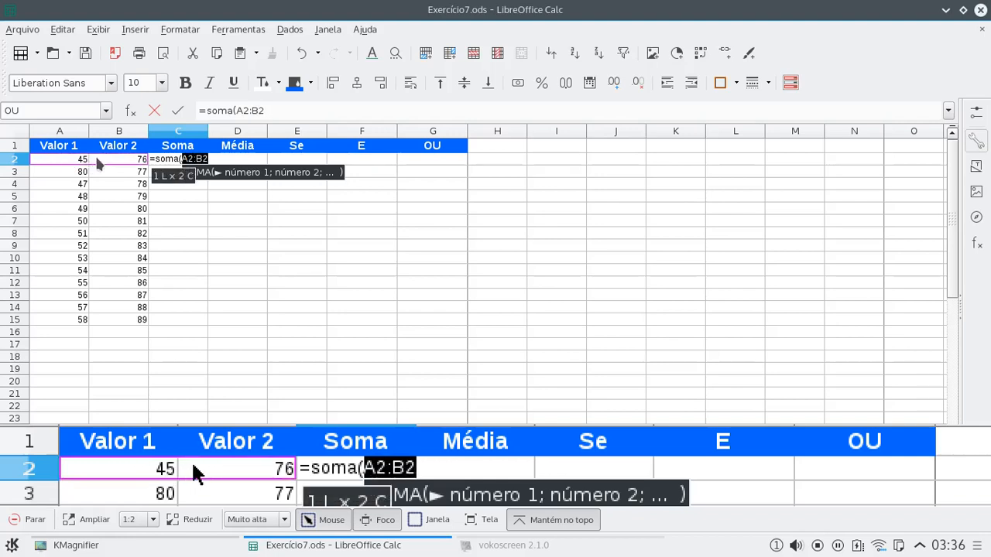
pyautogui.write(')')
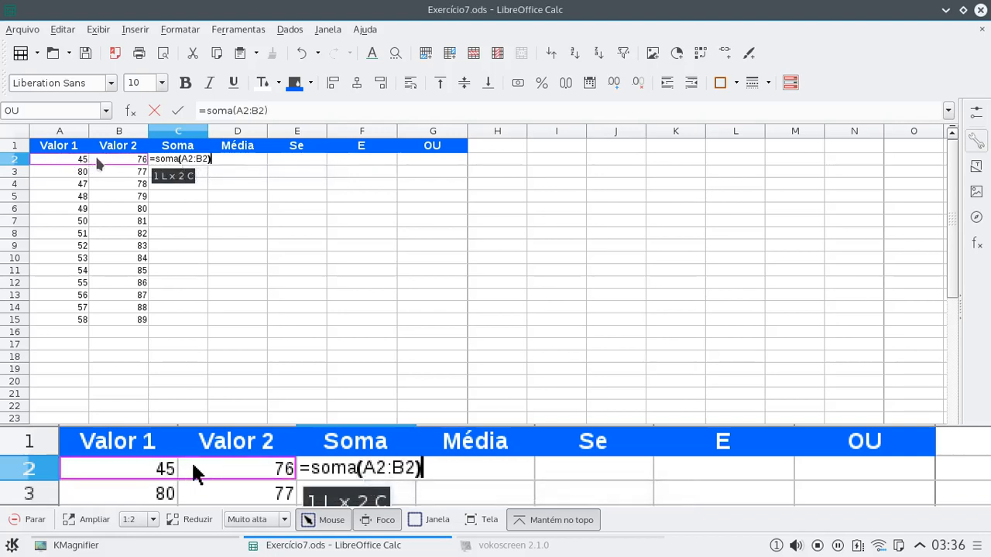
pyautogui.press('Return')
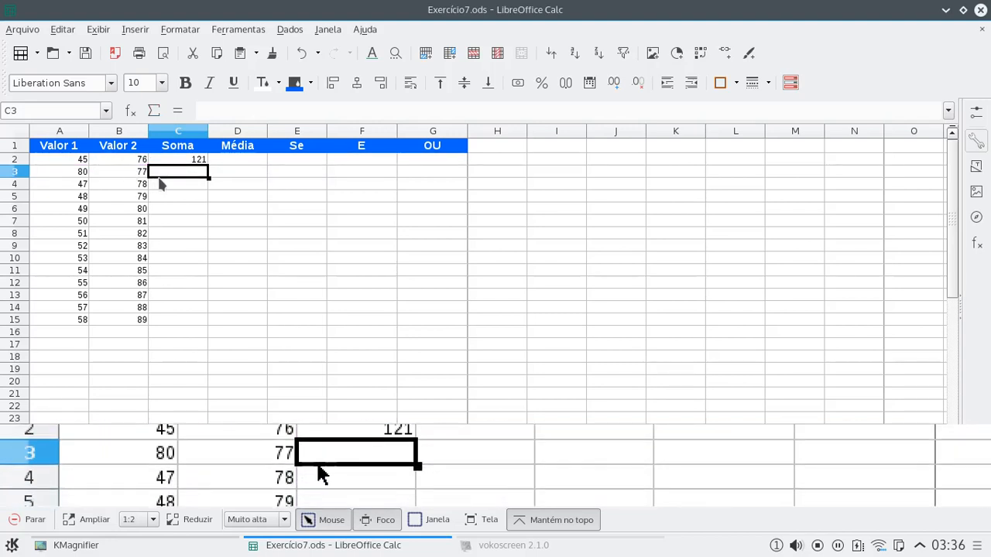
# Enter =SOMA(A3;B3) in C3, giving the two cells as separate arguments.
pyautogui.write('=')
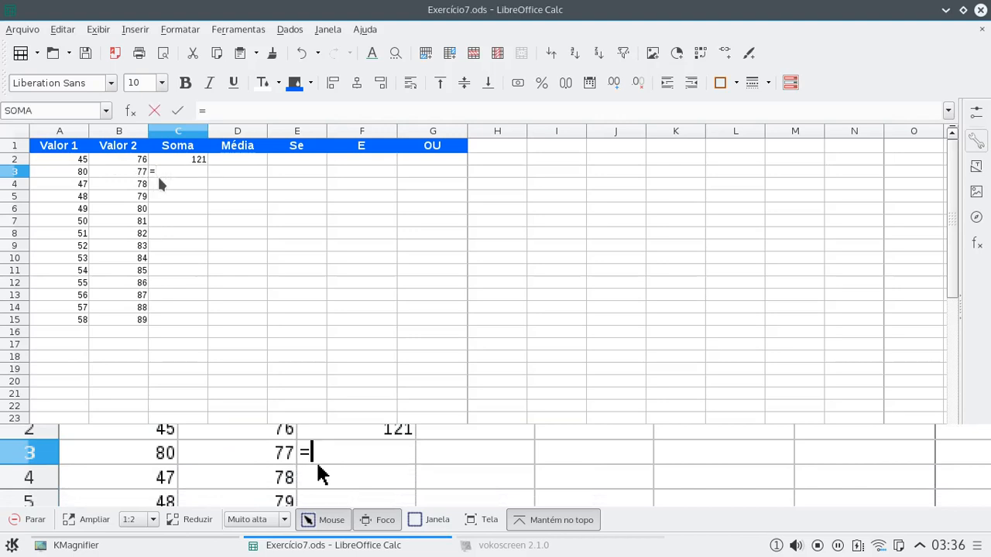
pyautogui.write('soma(')
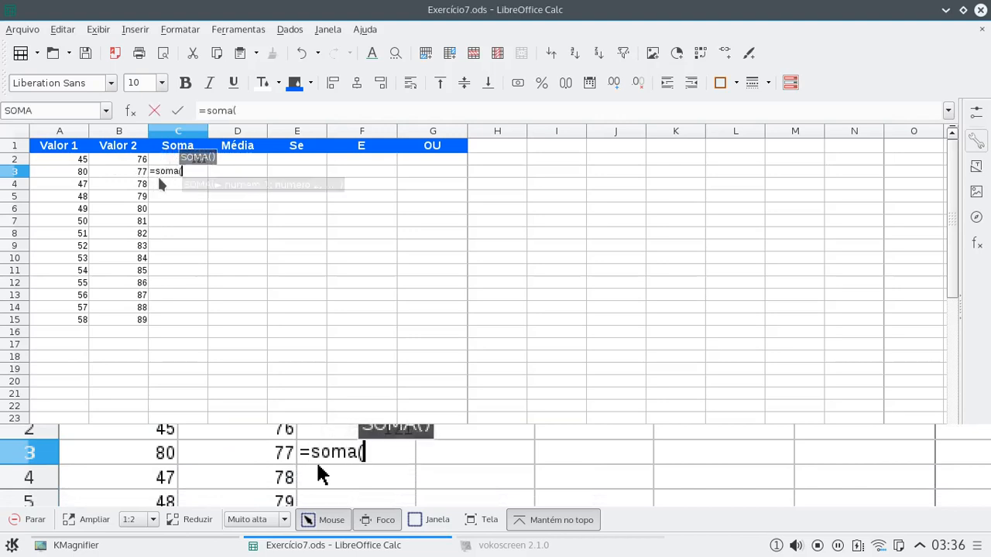
pyautogui.click(79, 171)
pyautogui.write(';')
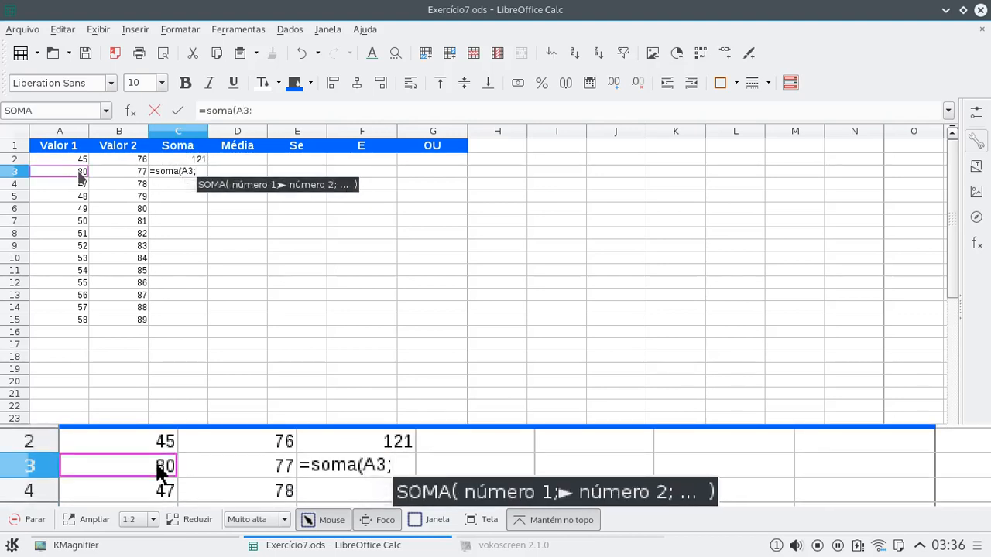
pyautogui.click(106, 175)
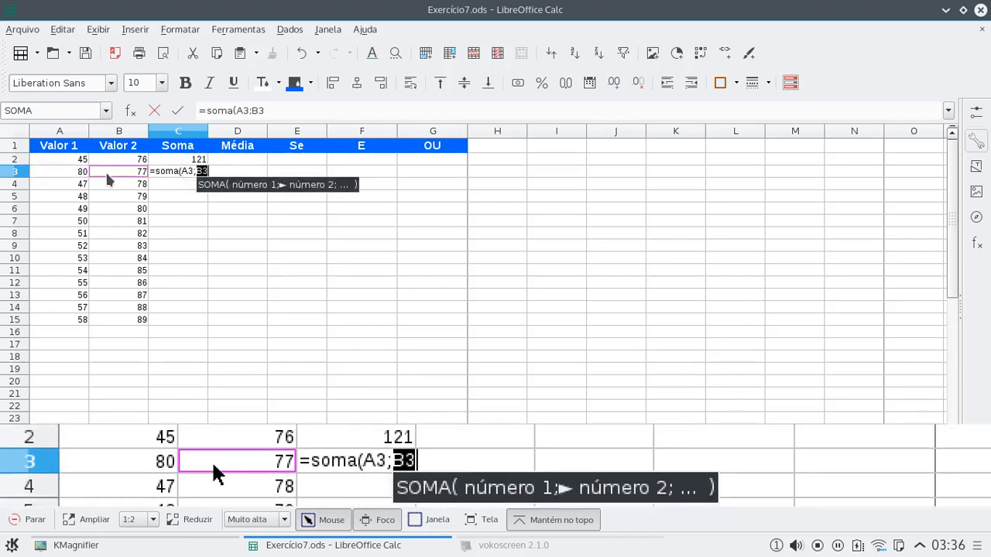
pyautogui.write(')')
pyautogui.press('Return')
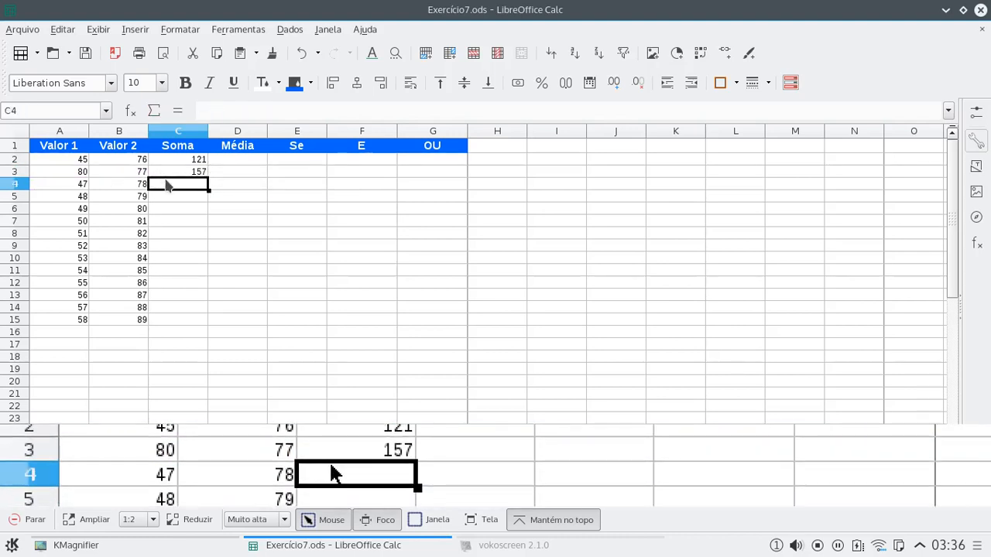
# Inspect the formulas in C2 and C3 to compare the colon range with the semicolon-separated cell references.
pyautogui.click(178, 160)
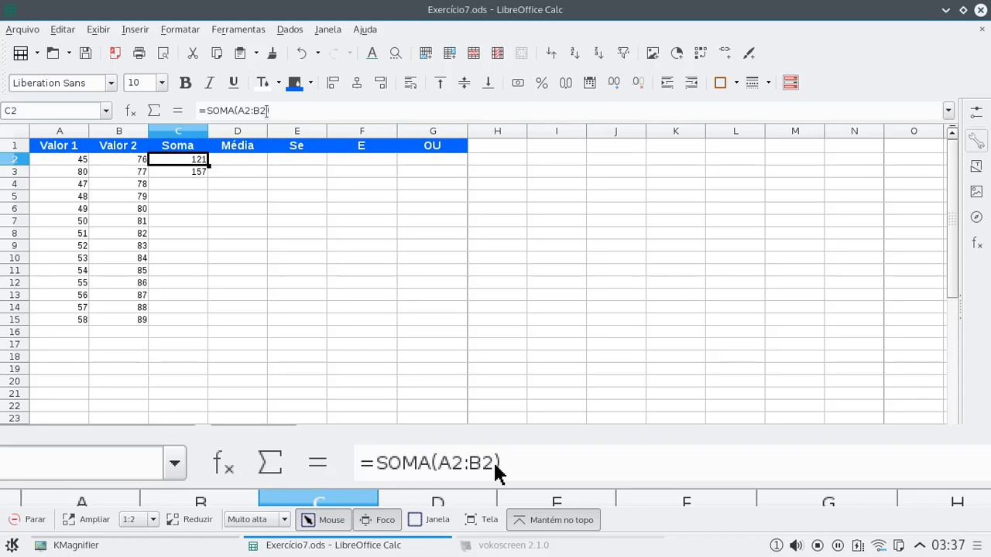
pyautogui.click(200, 172)
pyautogui.click(241, 110)
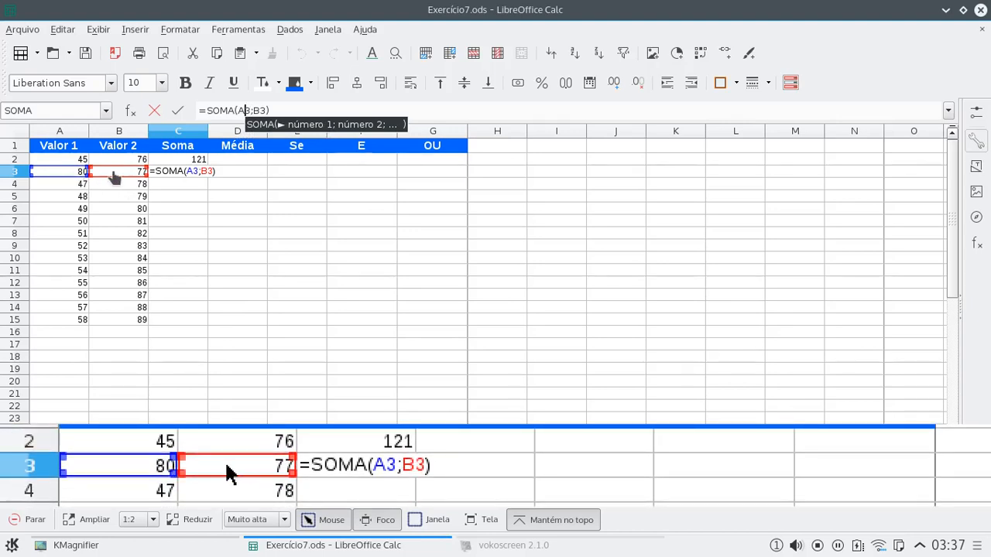
pyautogui.press('Return')
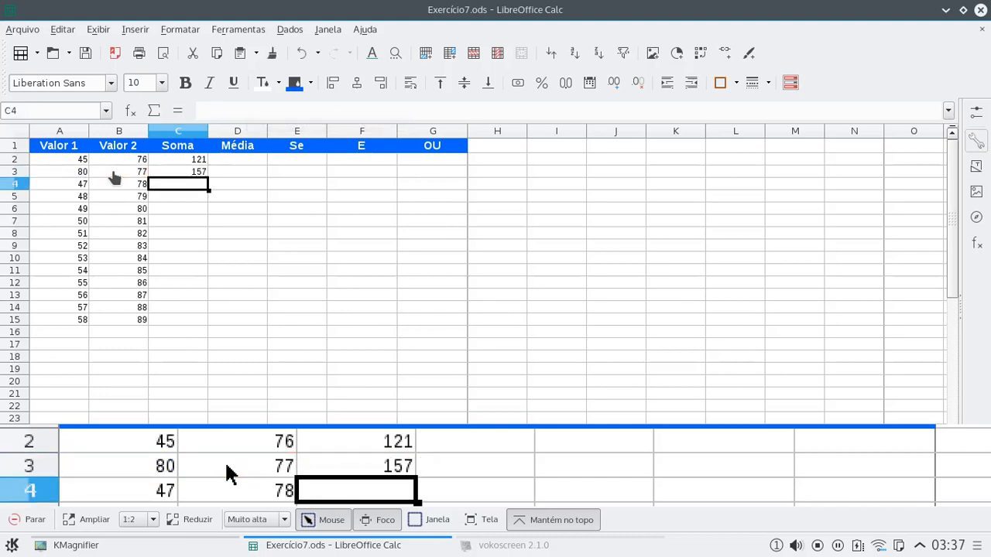
# Enter =SOMA(A2:B2;A3:B3) in C4 to sum the two separate ranges from rows 2 and 3.
pyautogui.write('=soma(')
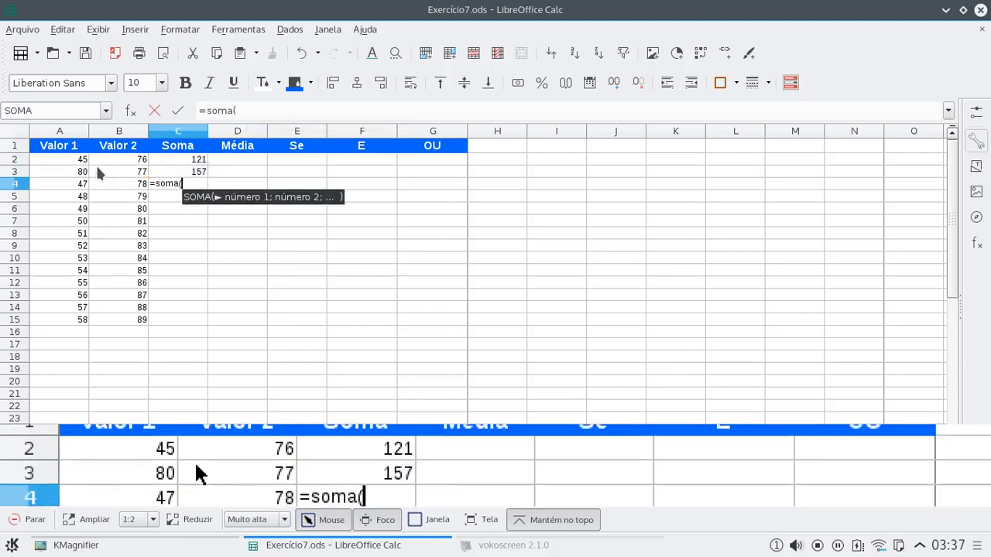
pyautogui.moveTo(75, 163); pyautogui.dragTo(102, 162)
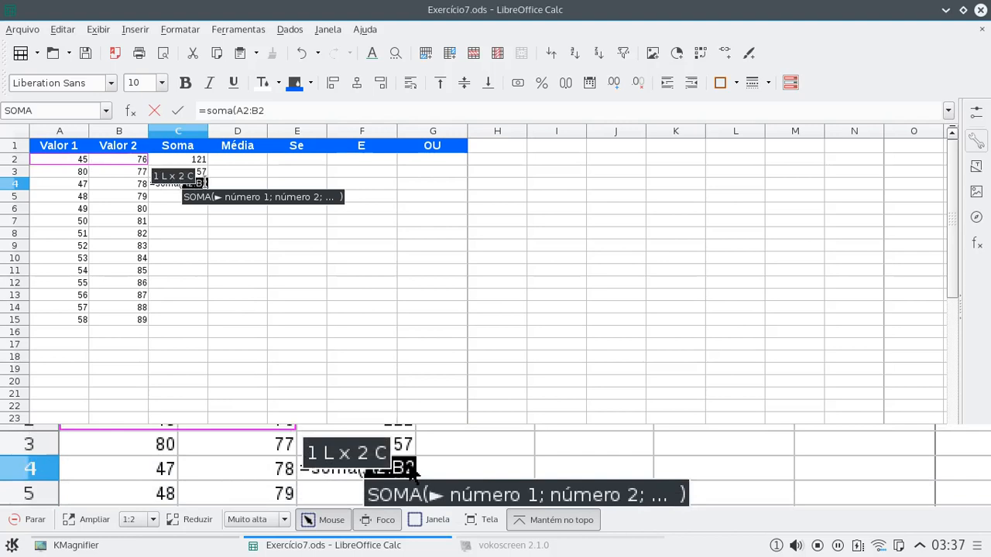
pyautogui.write(';')
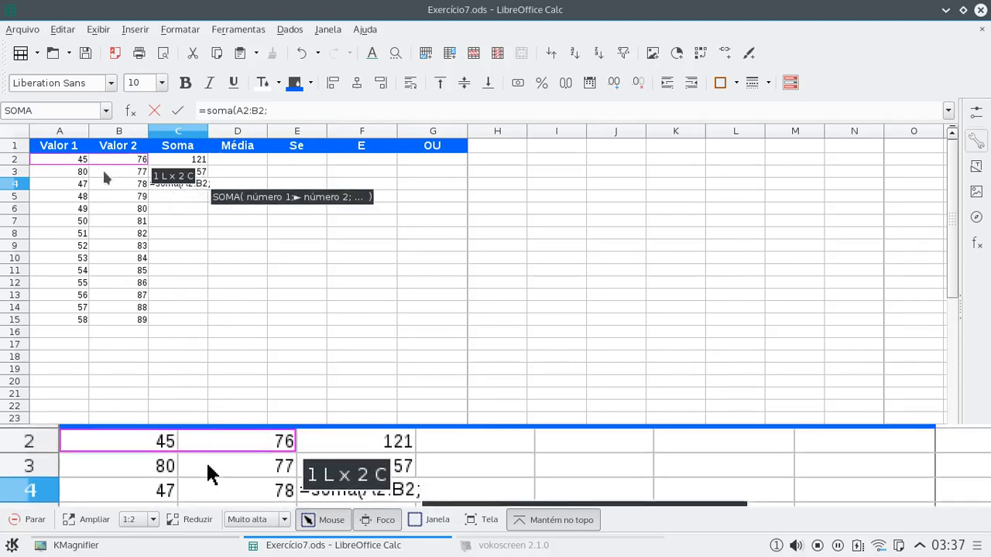
pyautogui.moveTo(82, 172); pyautogui.dragTo(99, 175)
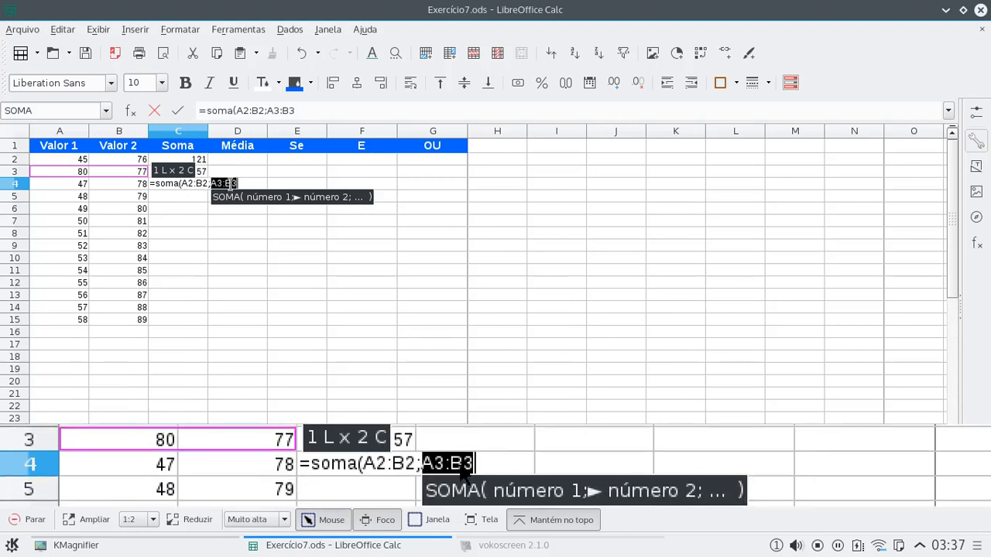
pyautogui.write(')')
pyautogui.press('Return')
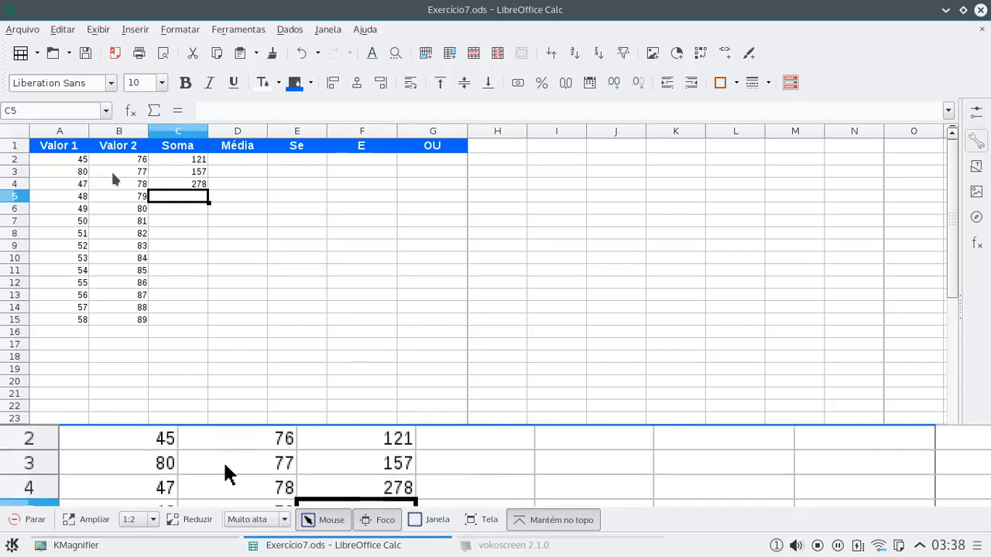
# Enter =A5+B5 in C5 using the plus operator, and review the formulas in C5 and C4.
pyautogui.click(169, 189)
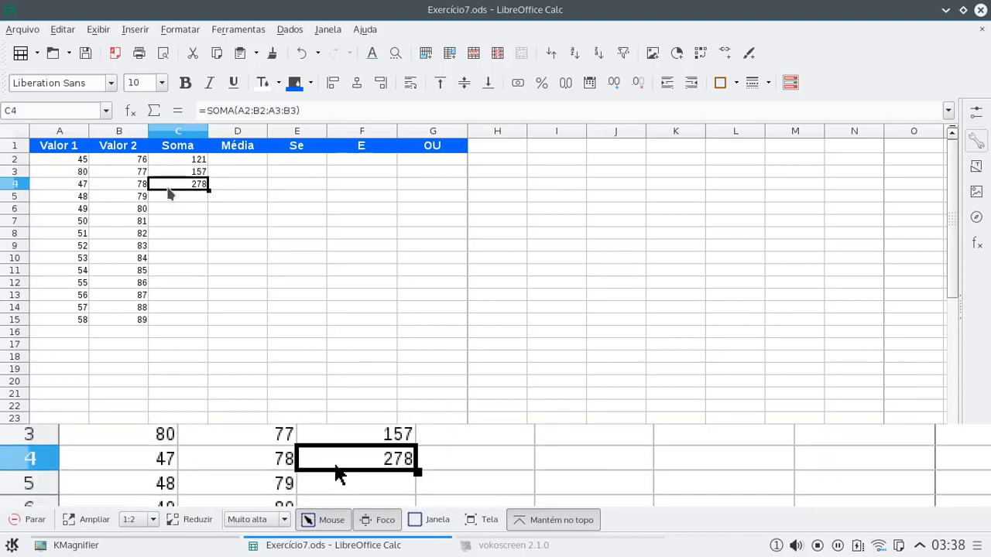
pyautogui.press('Down')
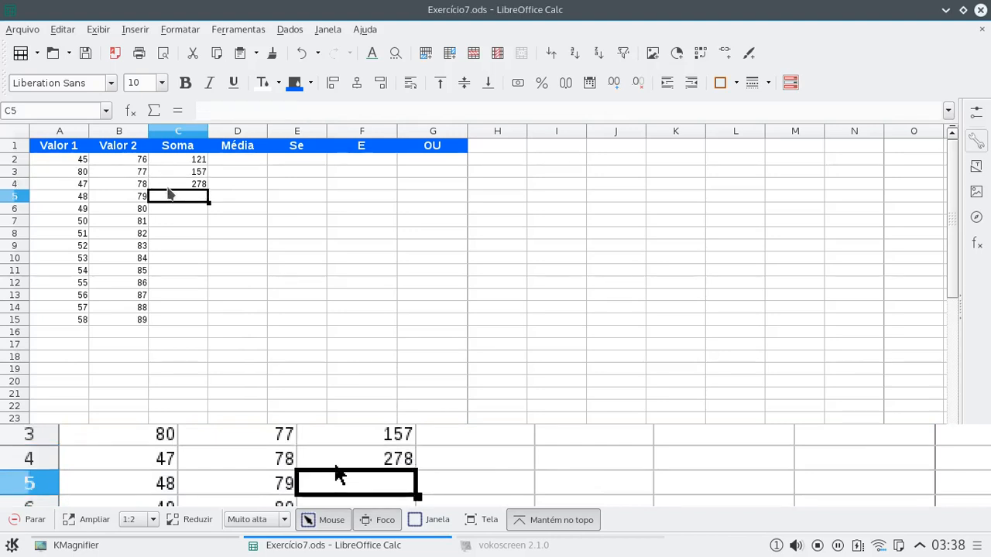
pyautogui.write('=')
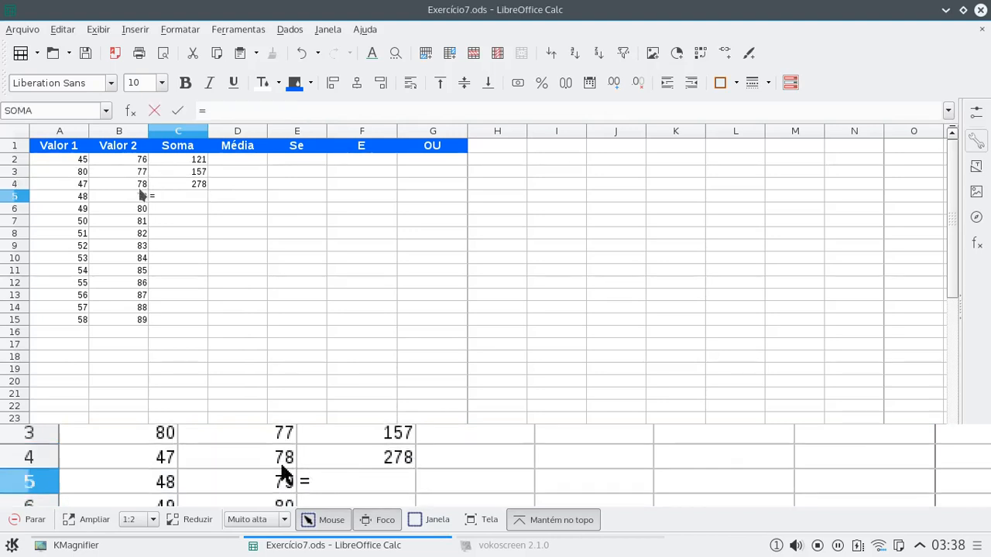
pyautogui.click(80, 198)
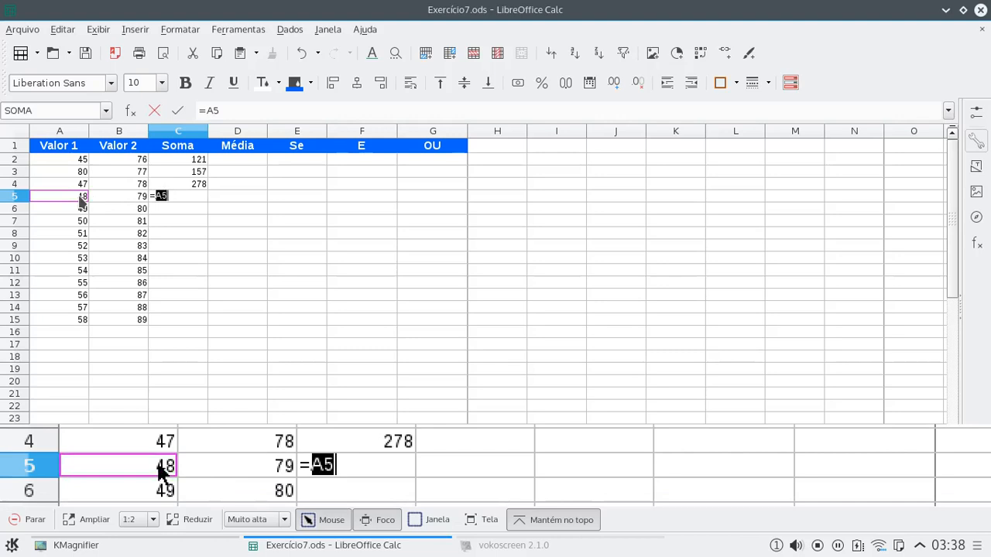
pyautogui.write('+')
pyautogui.click(112, 195)
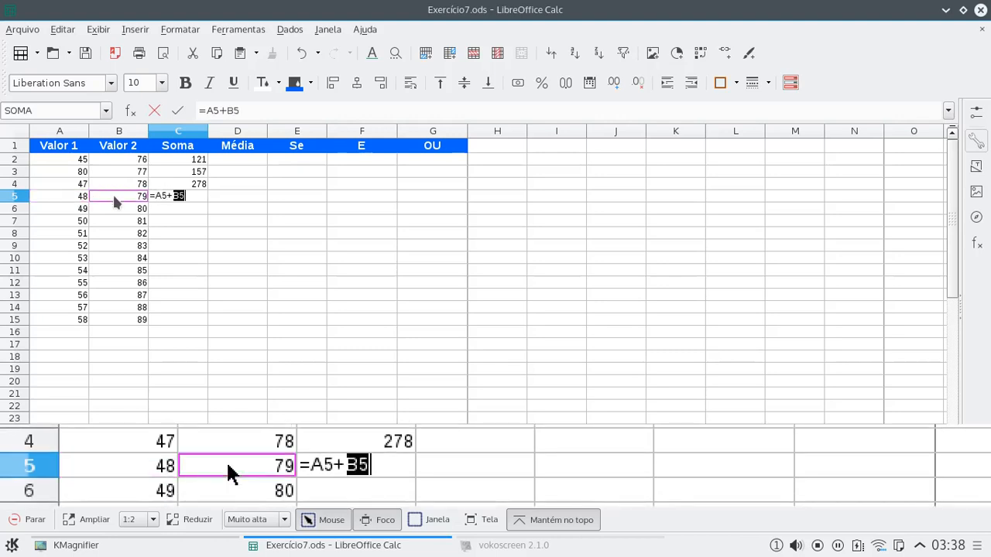
pyautogui.press('Return')
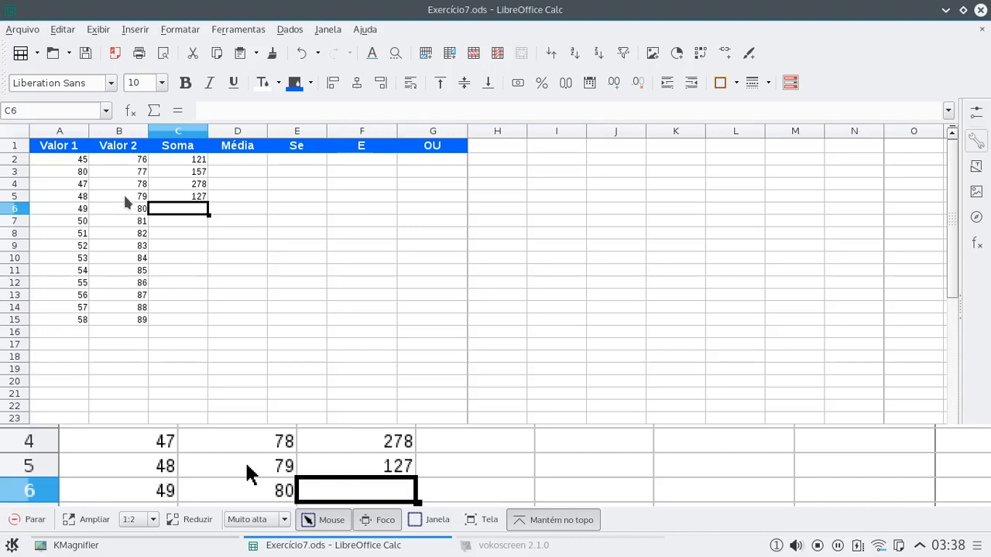
pyautogui.click(160, 199)
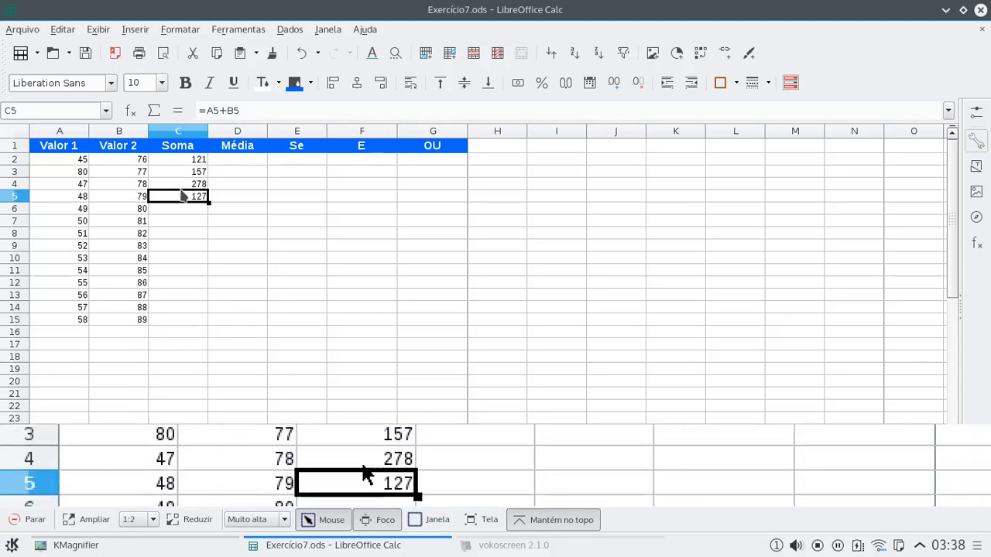
pyautogui.click(186, 185)
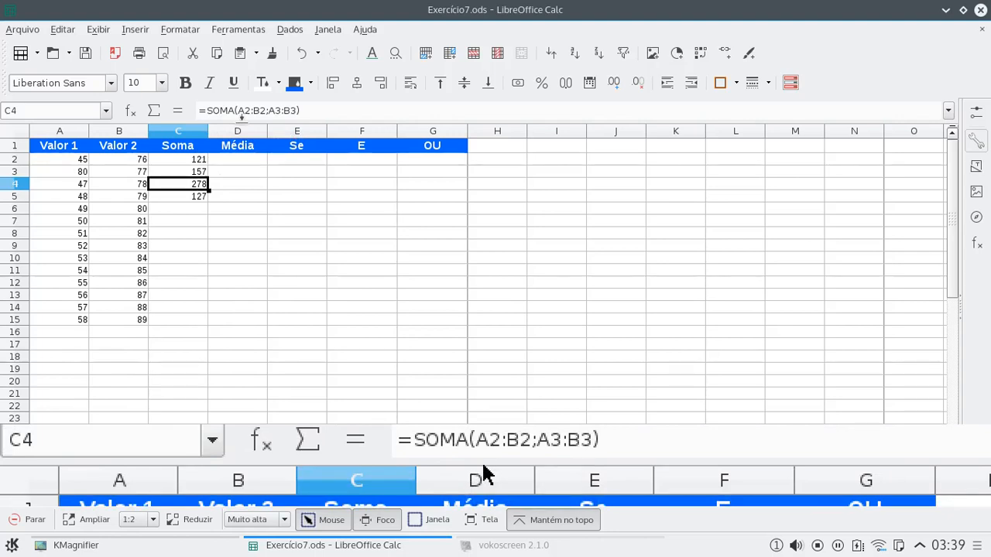
# Enter =MÉDIA(A2:B2) in D2 to average the two values in row 2.
pyautogui.click(248, 160)
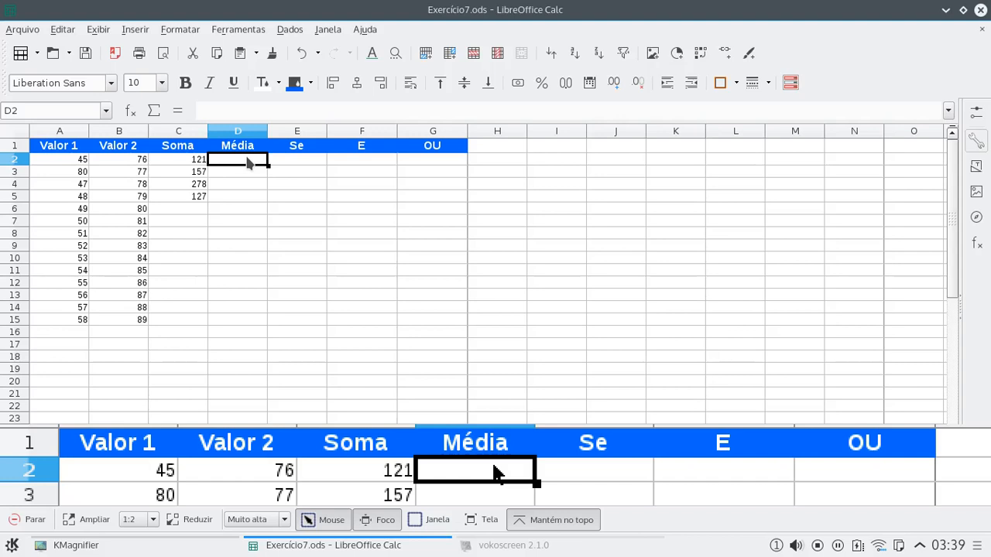
pyautogui.write('=')
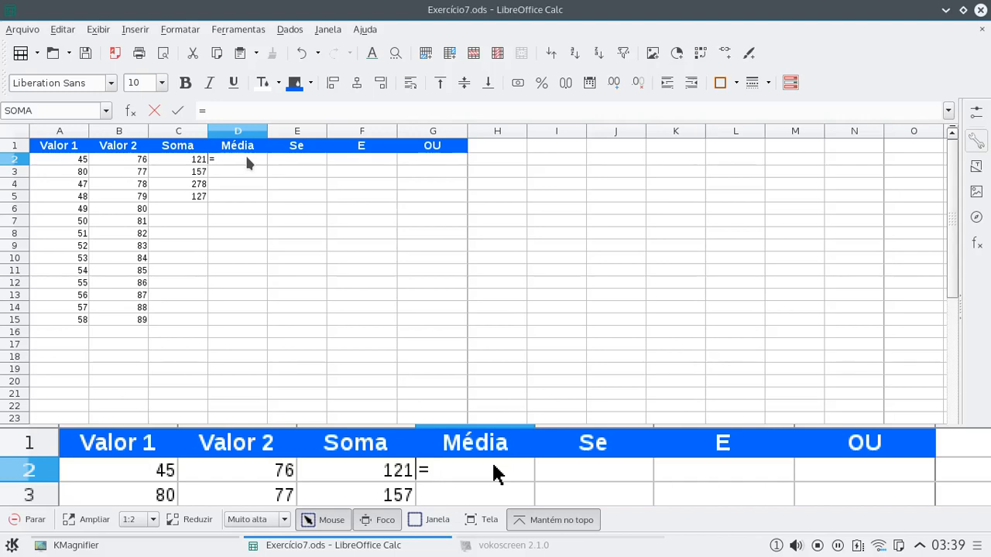
pyautogui.write('média')
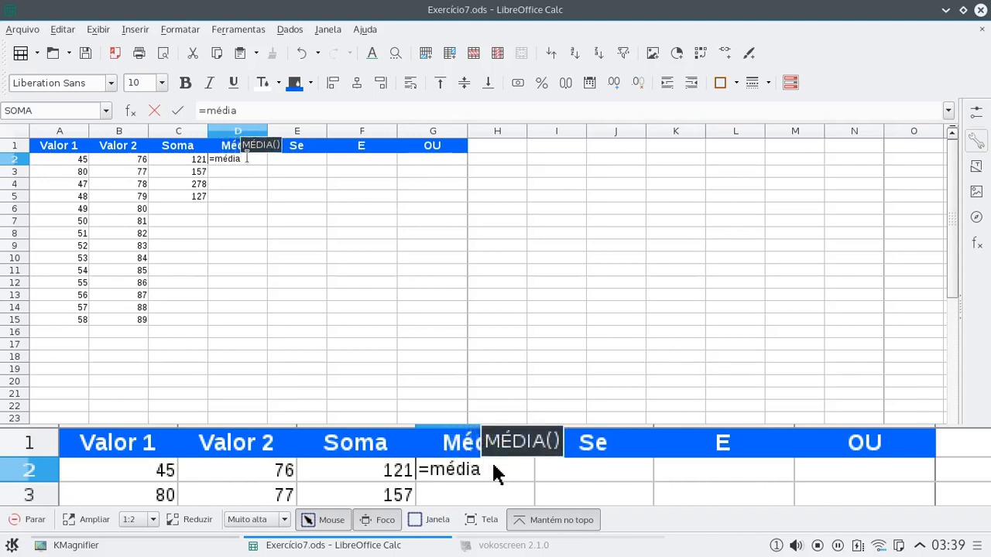
pyautogui.write('(')
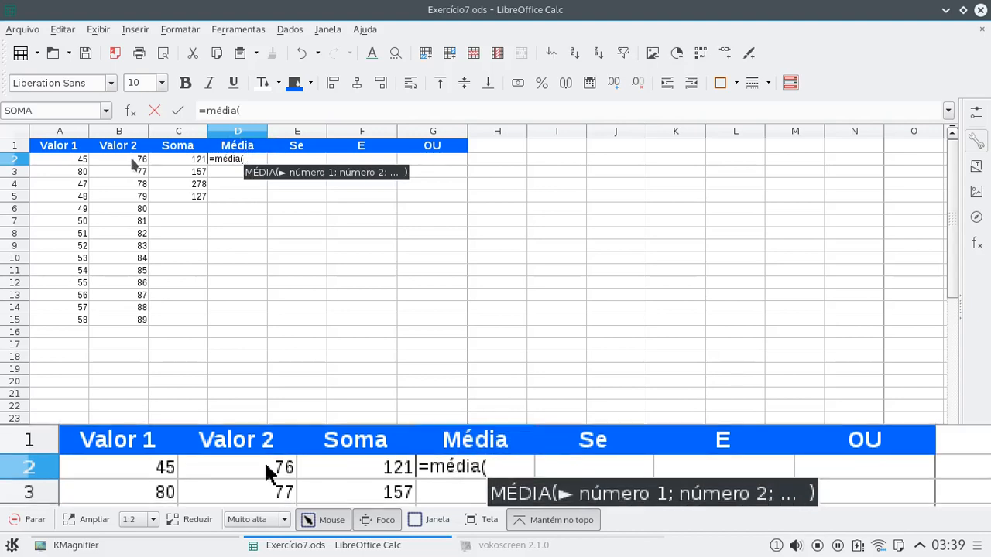
pyautogui.moveTo(71, 164); pyautogui.dragTo(101, 164)
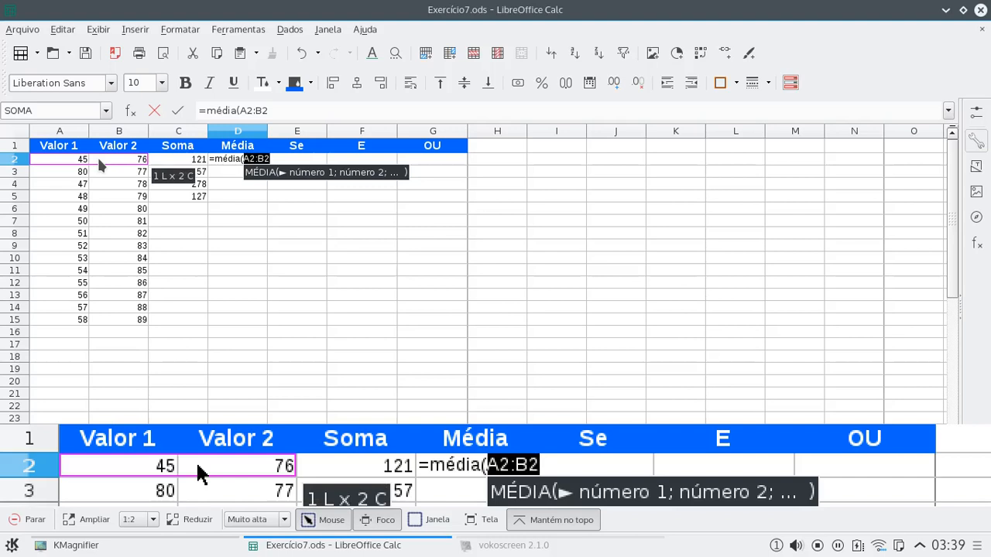
pyautogui.write(')')
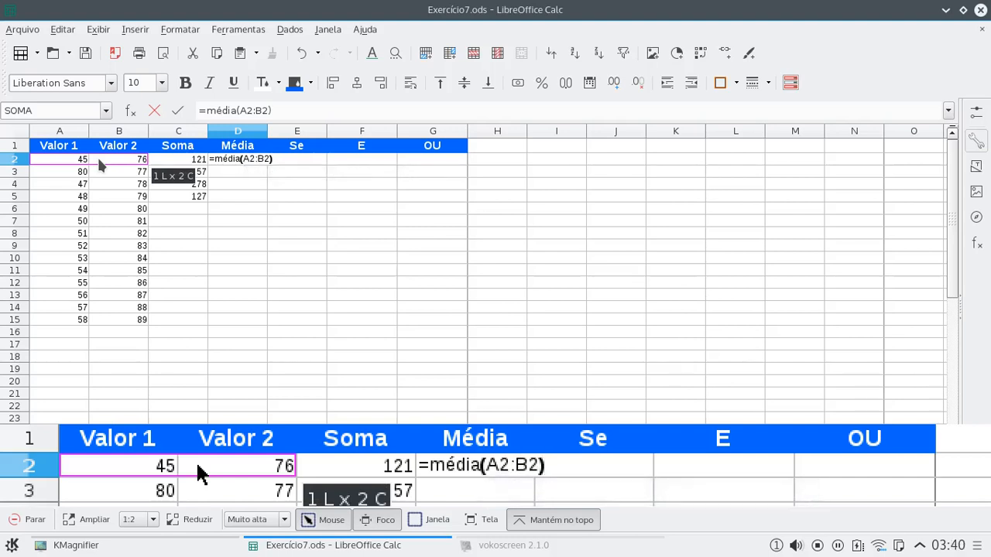
pyautogui.press('Return')
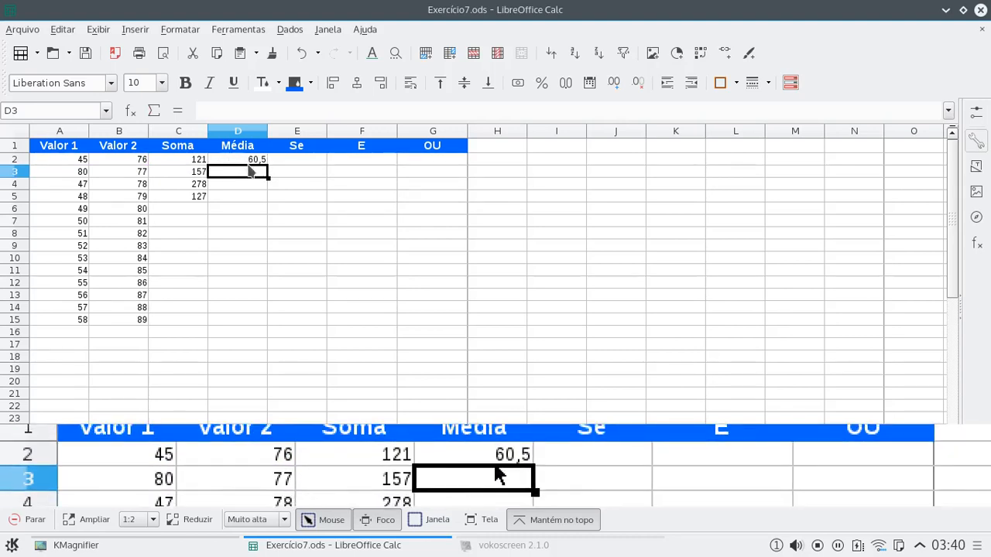
# Enter =(A2+B2)/2 in D3 to average the row 2 values arithmetically, and compare the formulas in D3 and D2.
pyautogui.write('=')
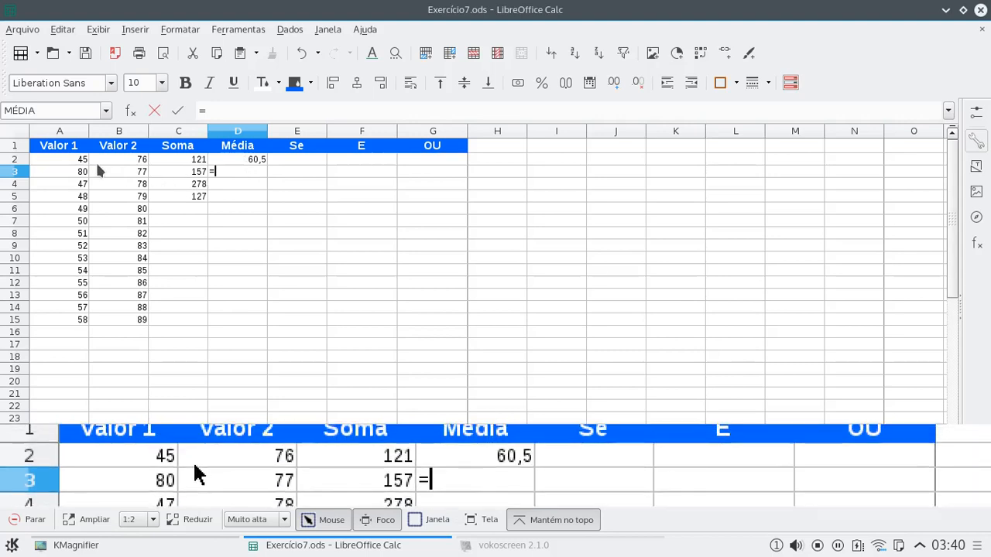
pyautogui.write('(')
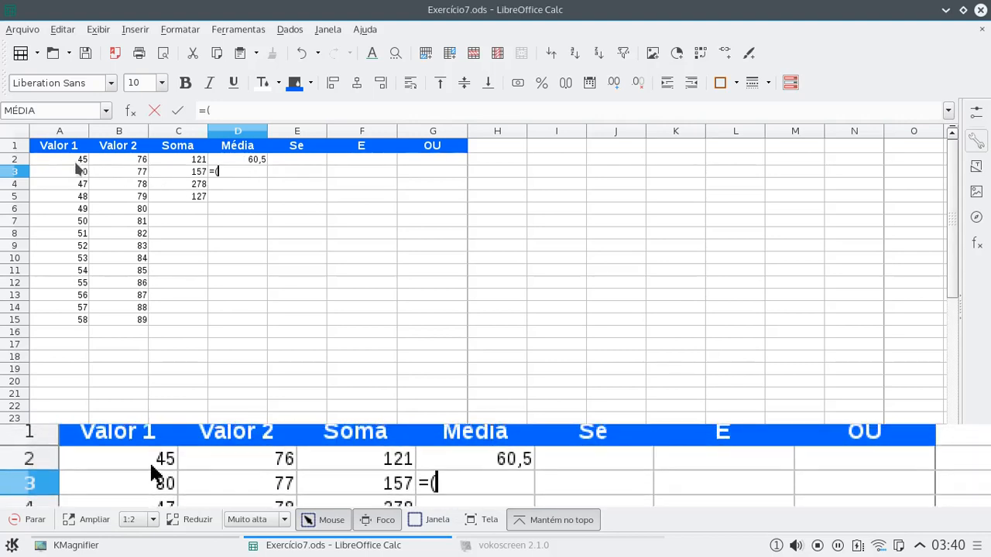
pyautogui.click(76, 161)
pyautogui.write('+')
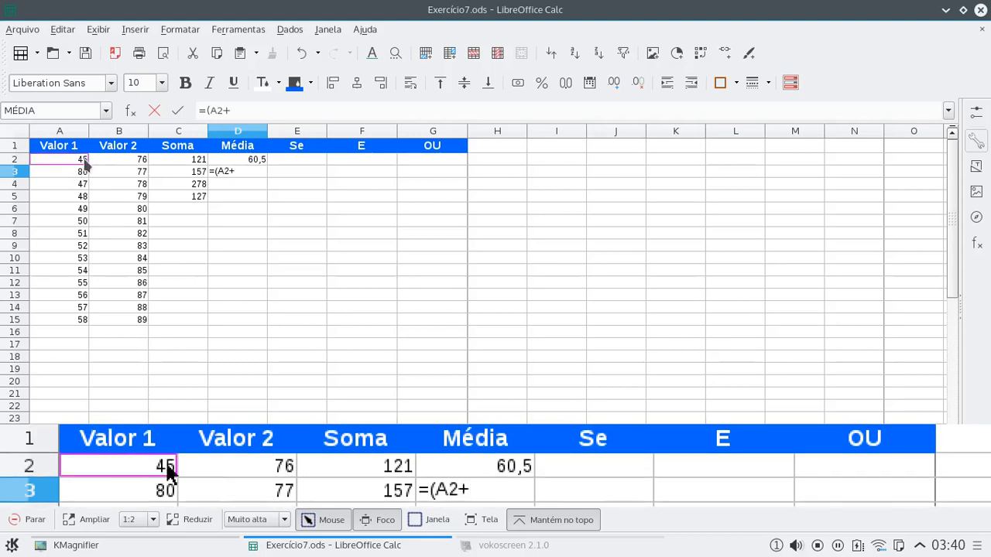
pyautogui.click(103, 162)
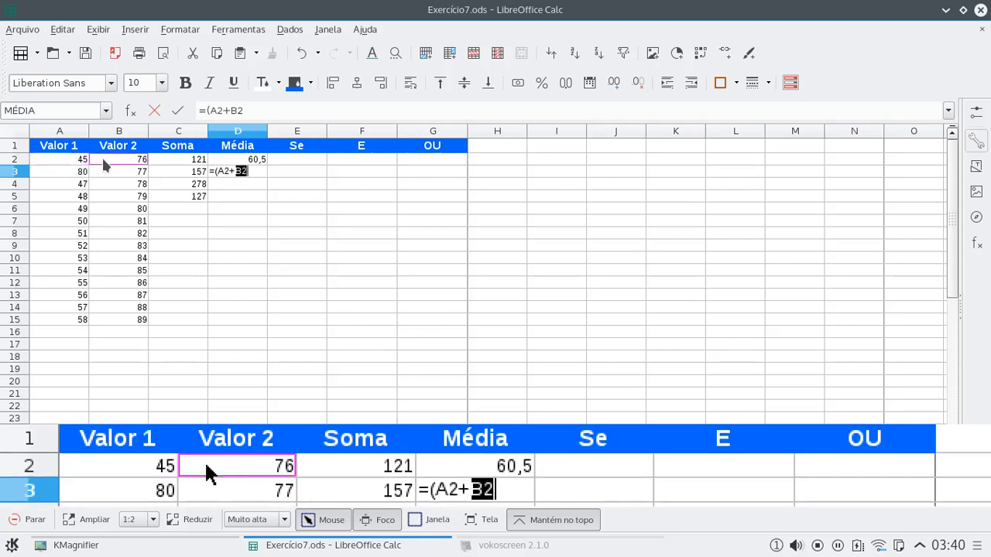
pyautogui.write(')/2')
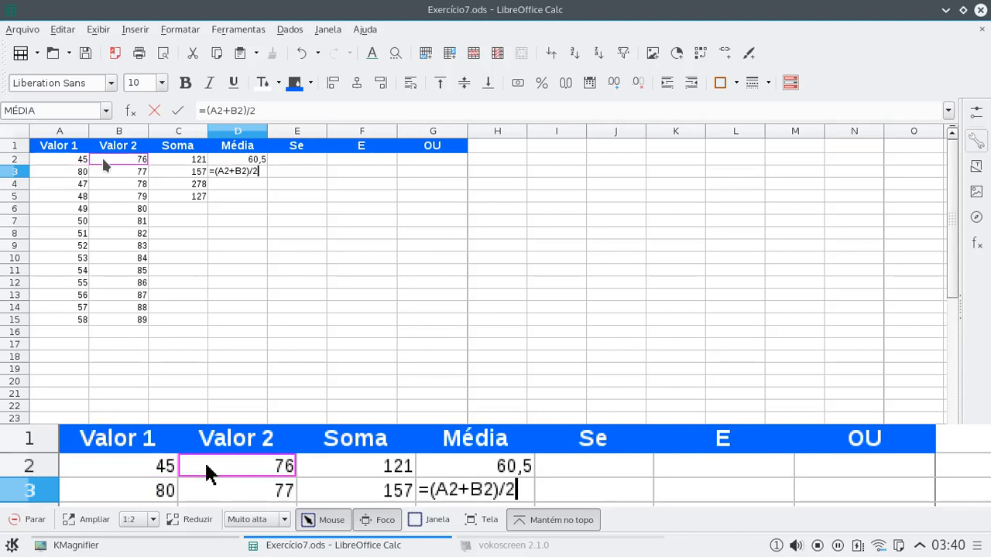
pyautogui.press('Return')
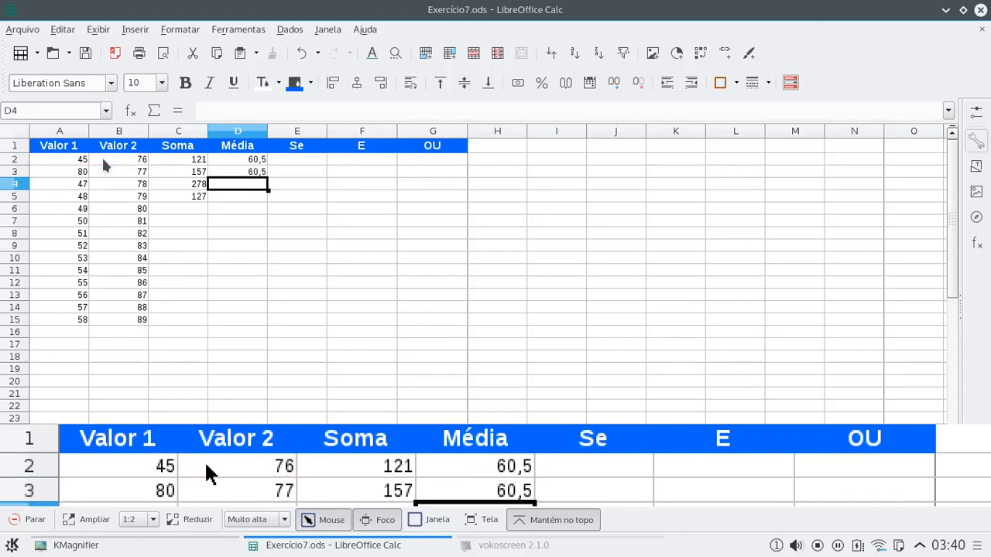
pyautogui.click(226, 171)
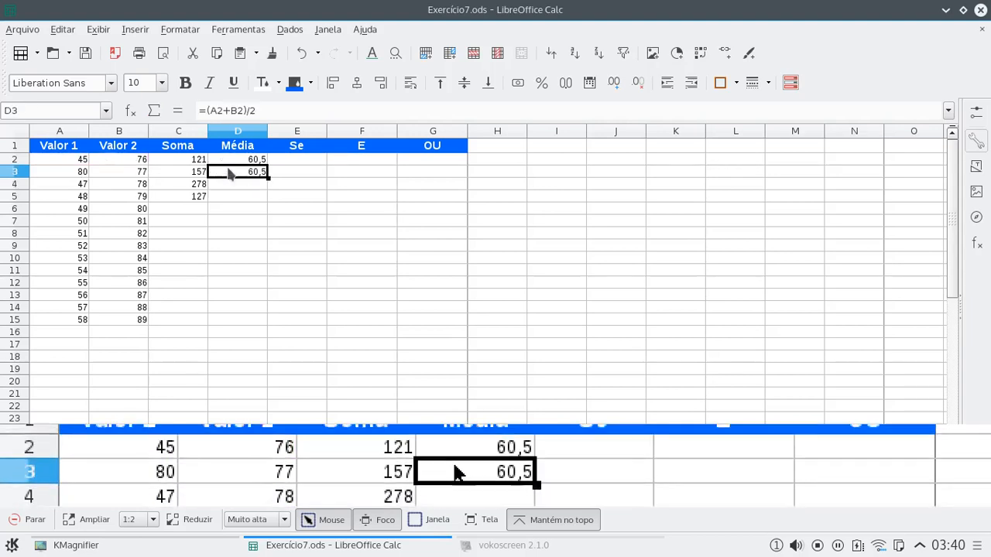
pyautogui.click(224, 161)
pyautogui.click(230, 171)
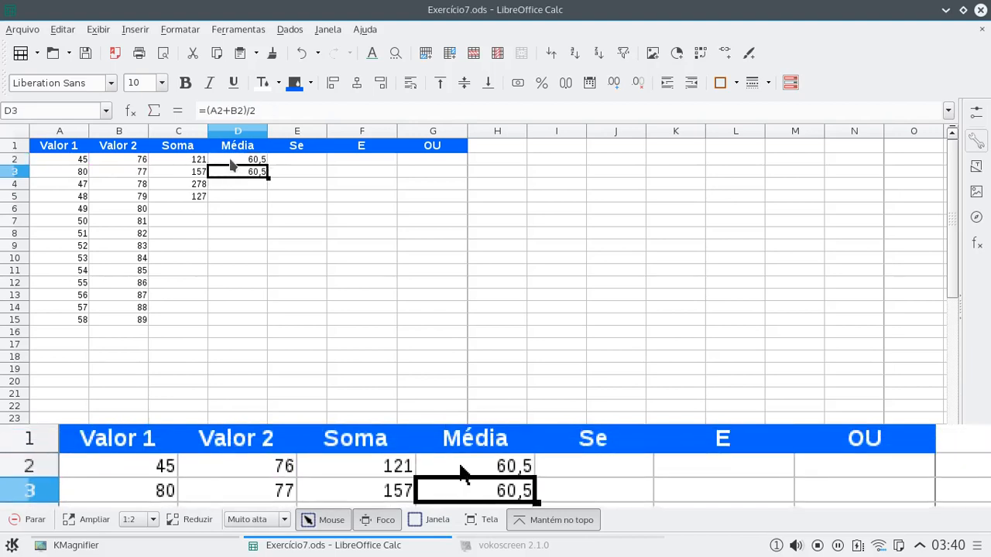
pyautogui.click(232, 161)
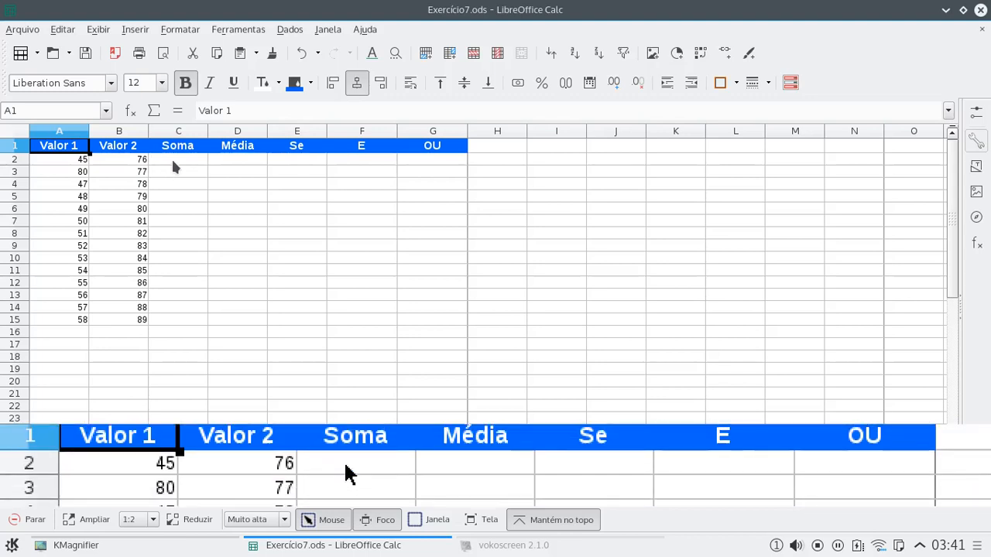
# Enter =SOMA(A2:B2) in C2 to sum the row 2 values as a range.
pyautogui.click(174, 163)
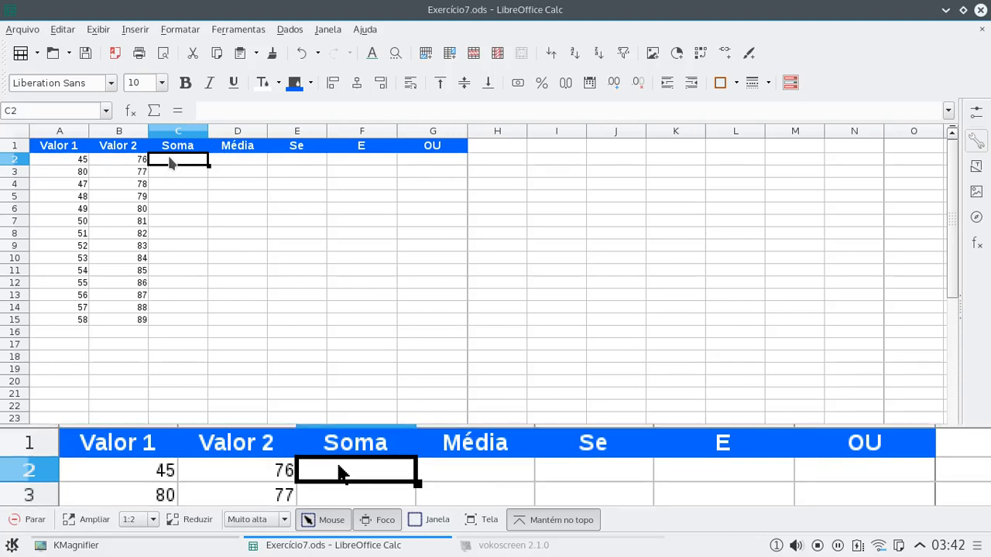
pyautogui.write('=s')
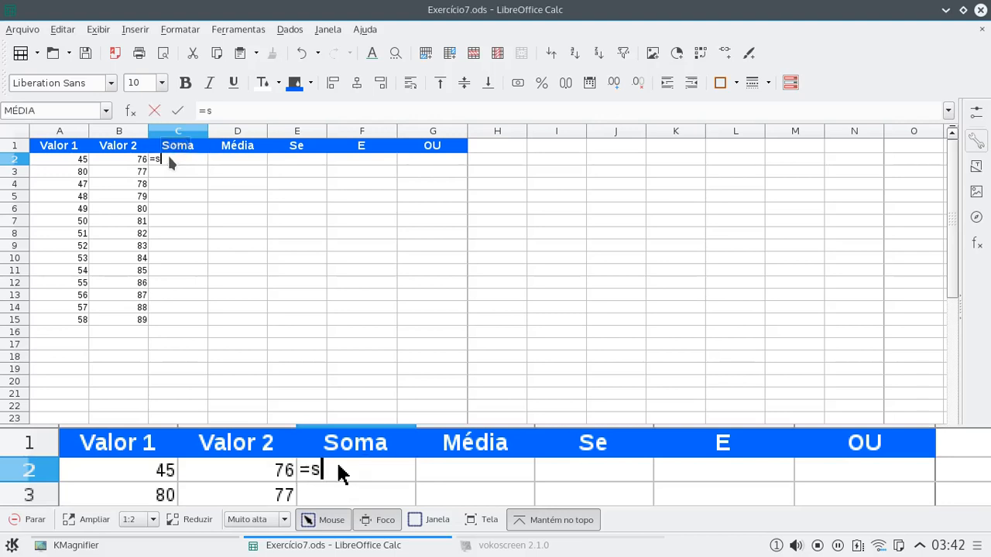
pyautogui.write('oma(')
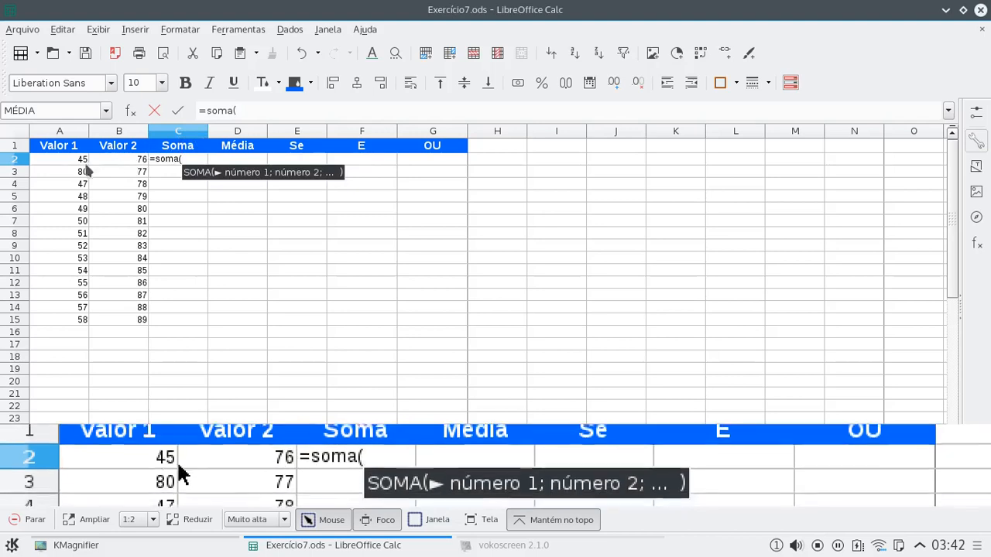
pyautogui.moveTo(77, 160); pyautogui.dragTo(101, 162)
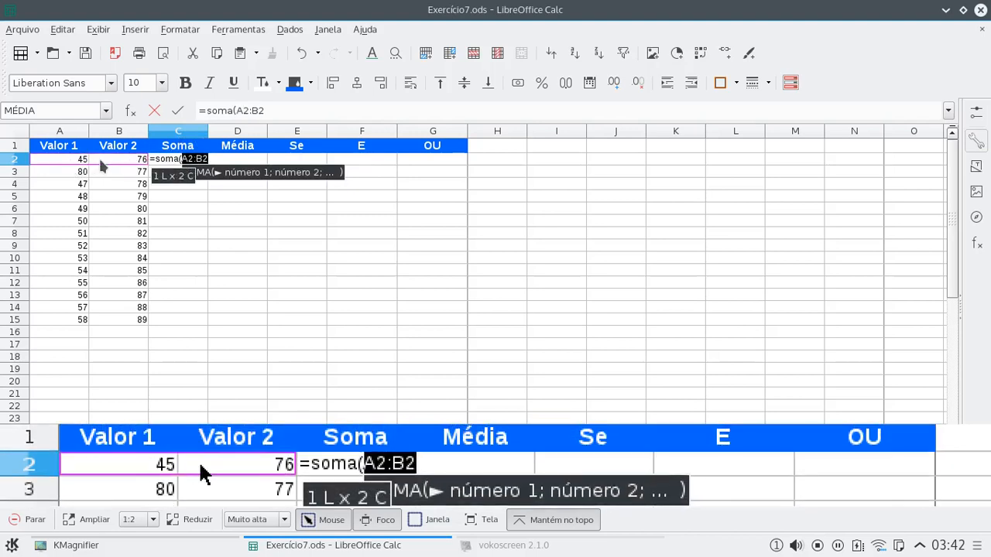
pyautogui.write(')')
pyautogui.press('Return')
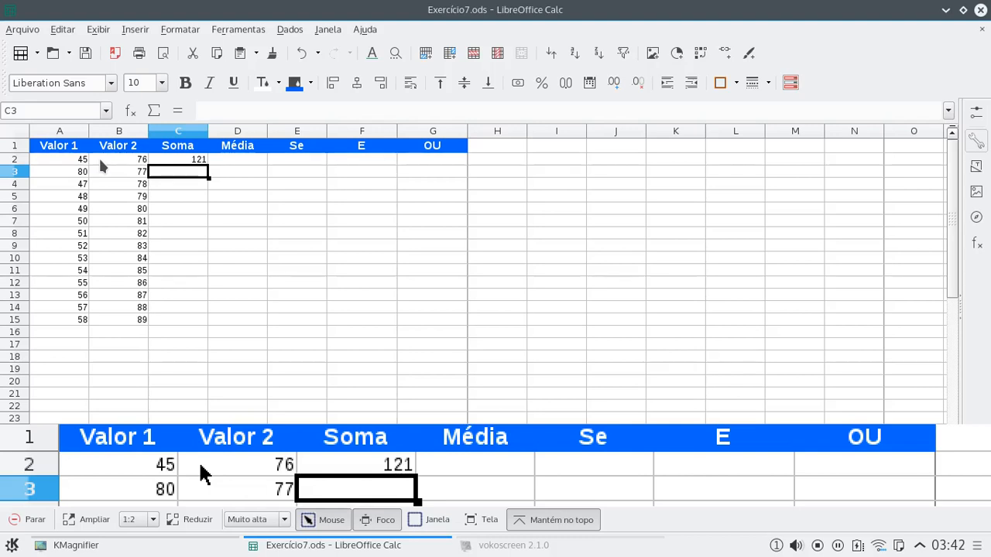
# Enter =SOMA(A3;B3) in C3 to sum the two row 3 cells as separate references.
pyautogui.write('=')
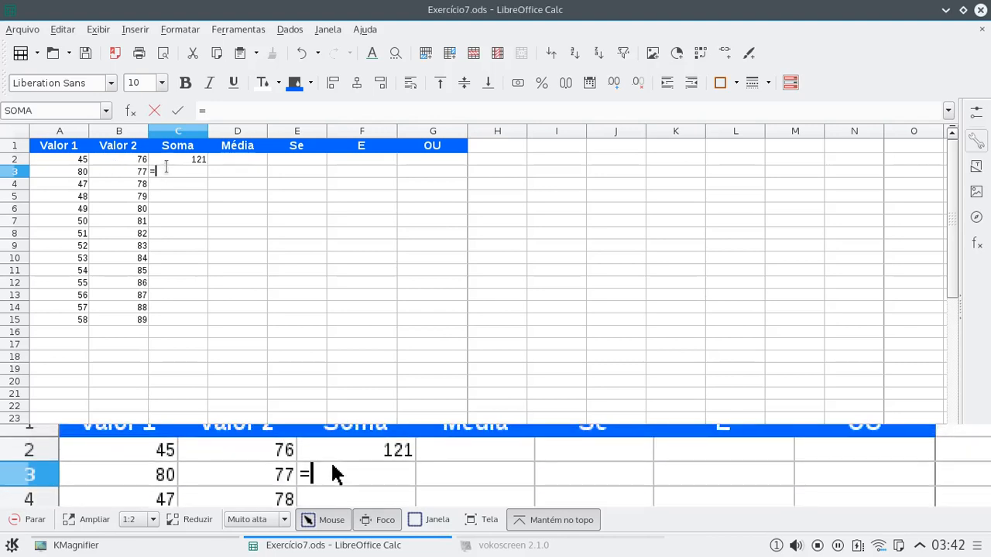
pyautogui.write('som')
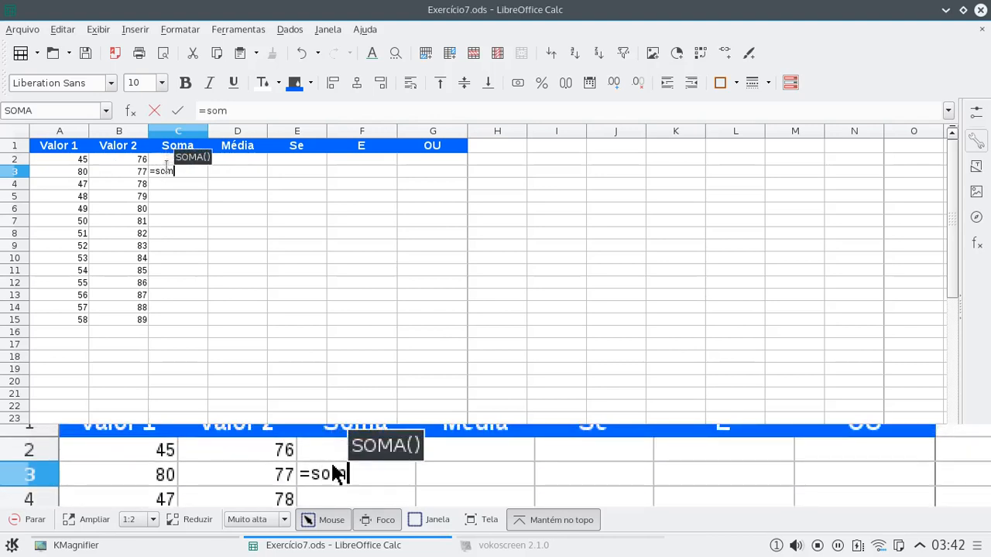
pyautogui.write('(')
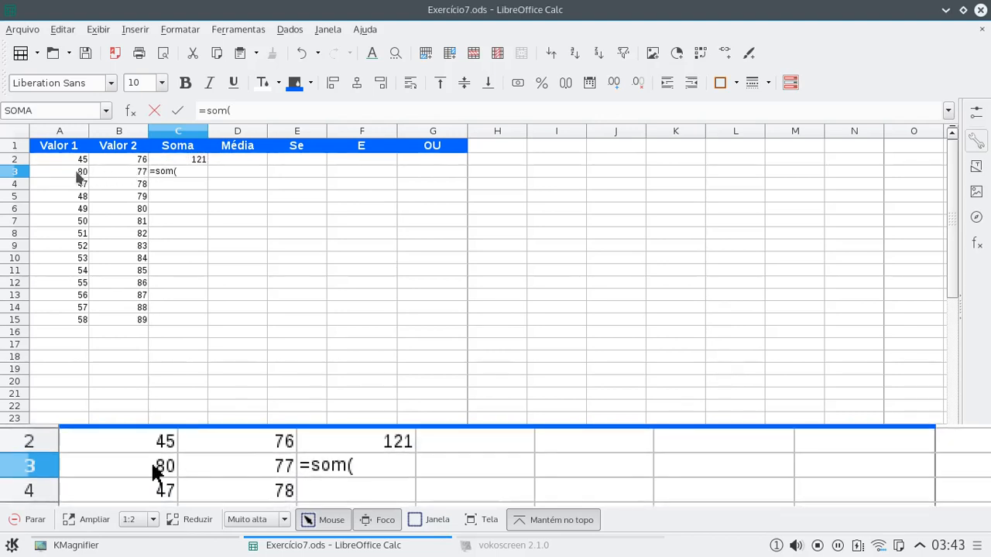
pyautogui.press('BackSpace')
pyautogui.write('a')
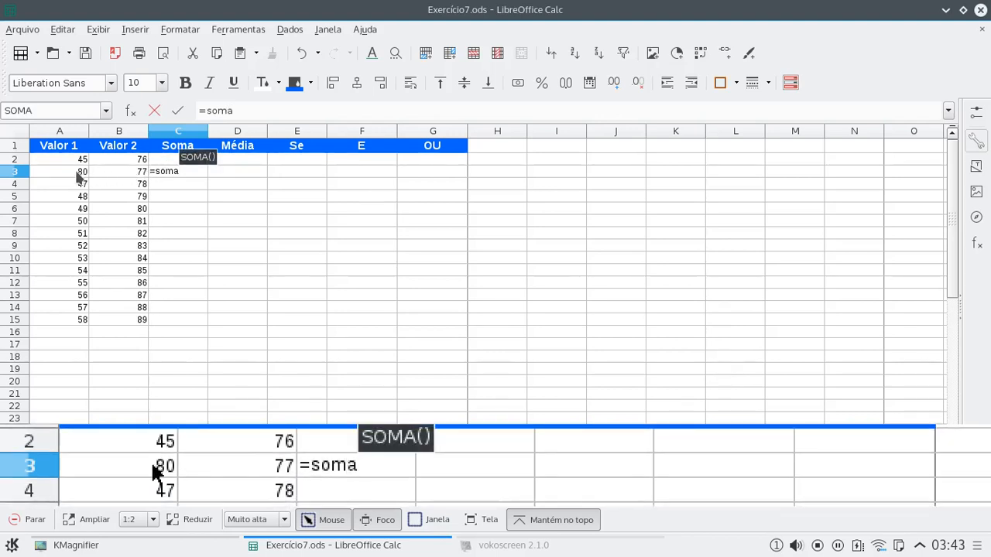
pyautogui.write('(')
pyautogui.click(78, 174)
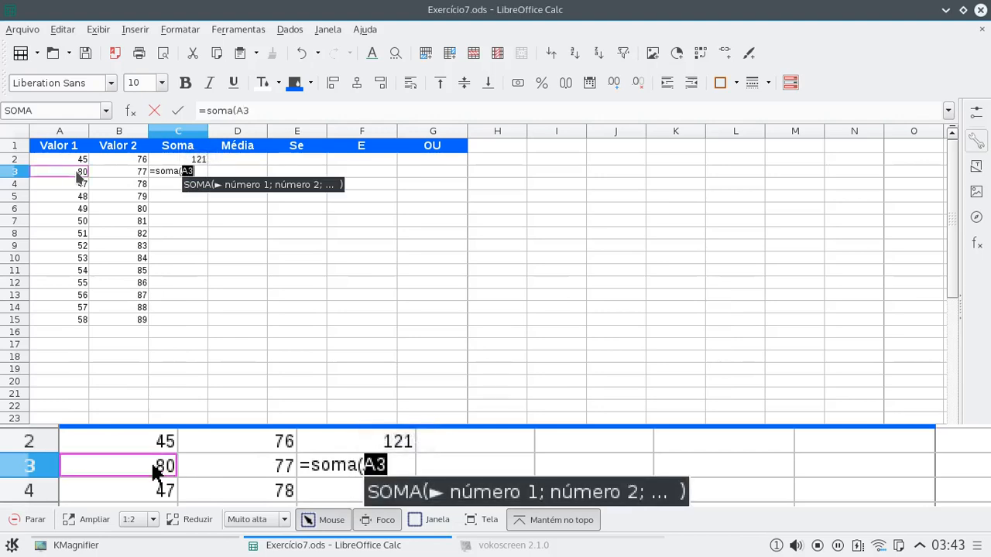
pyautogui.write(';')
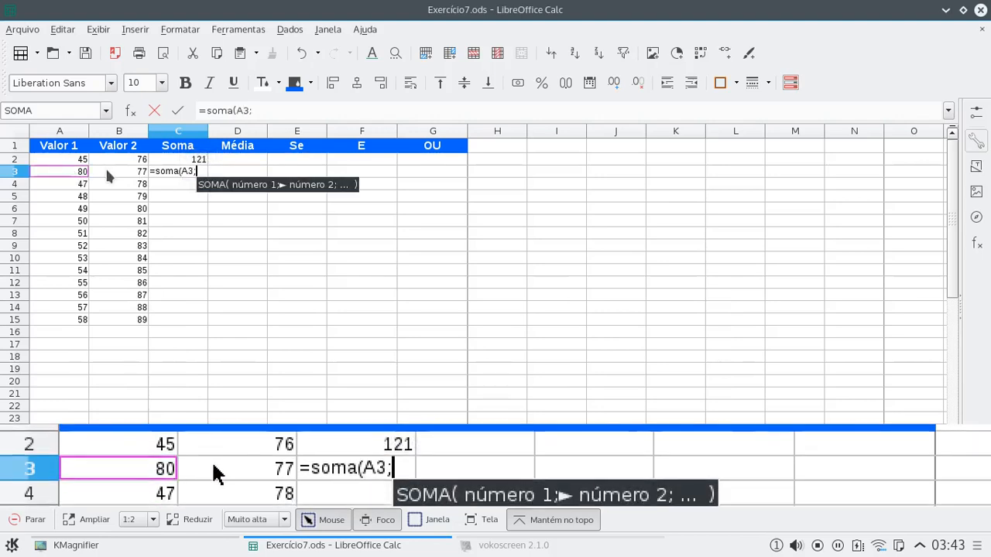
pyautogui.click(107, 172)
pyautogui.write(')')
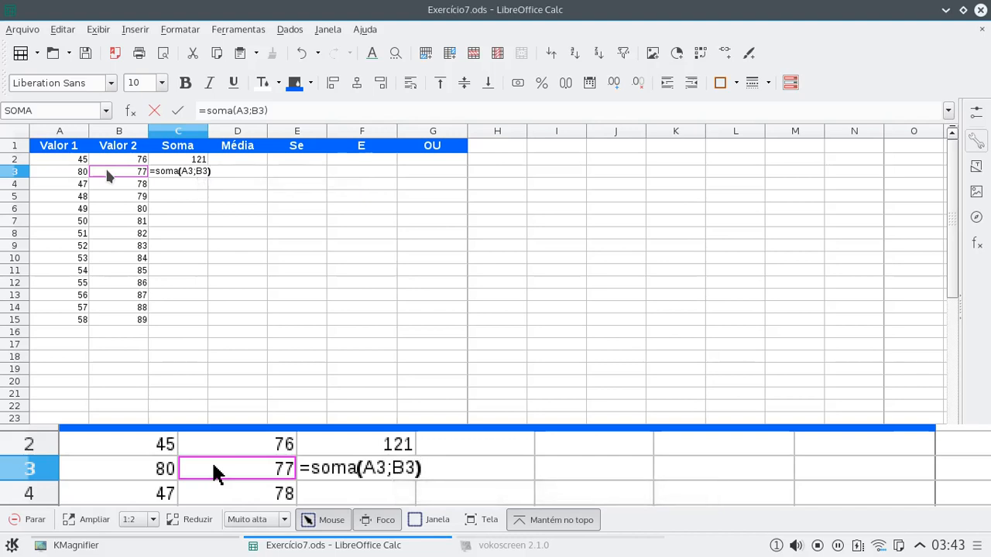
pyautogui.press('Return')
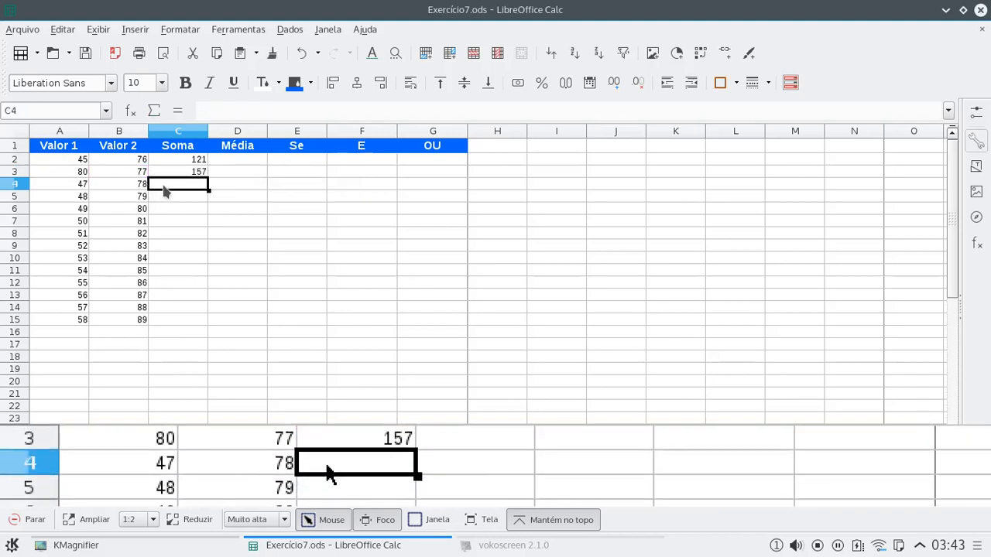
# Enter =SOMA(A2:B2;A3:B3) in C4 to add the row 2 and row 3 ranges together.
pyautogui.write('=')
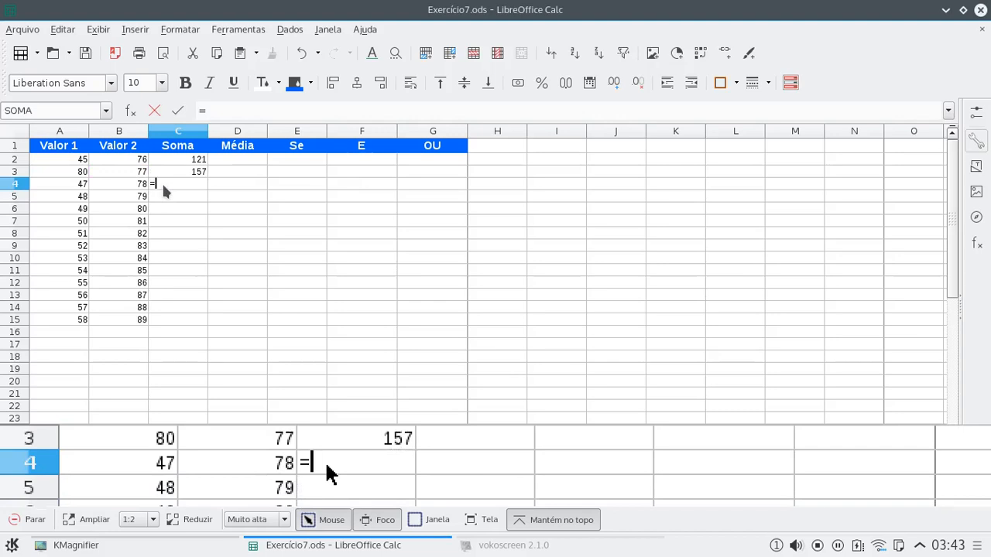
pyautogui.write('soma')
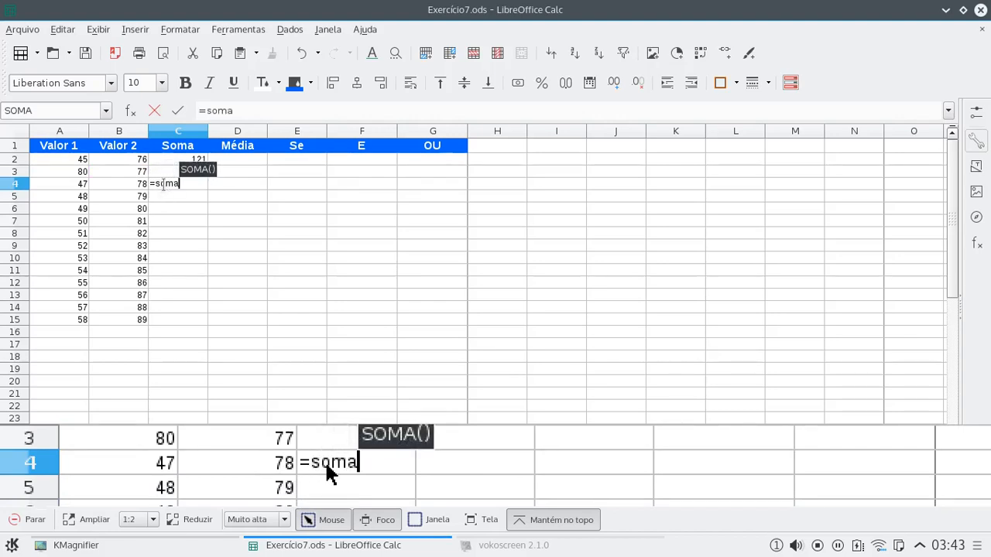
pyautogui.write('(')
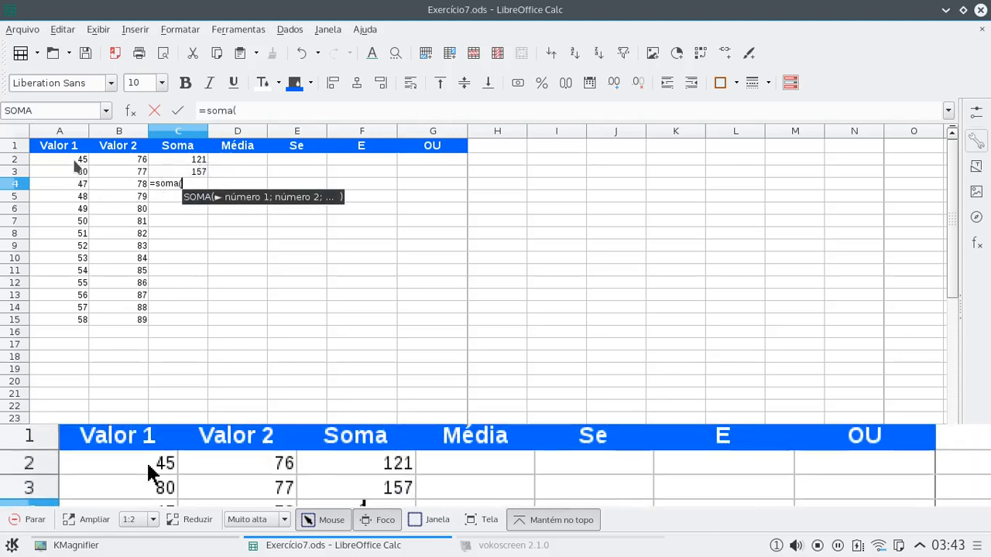
pyautogui.click(90, 157)
pyautogui.moveTo(90, 157); pyautogui.dragTo(111, 158)
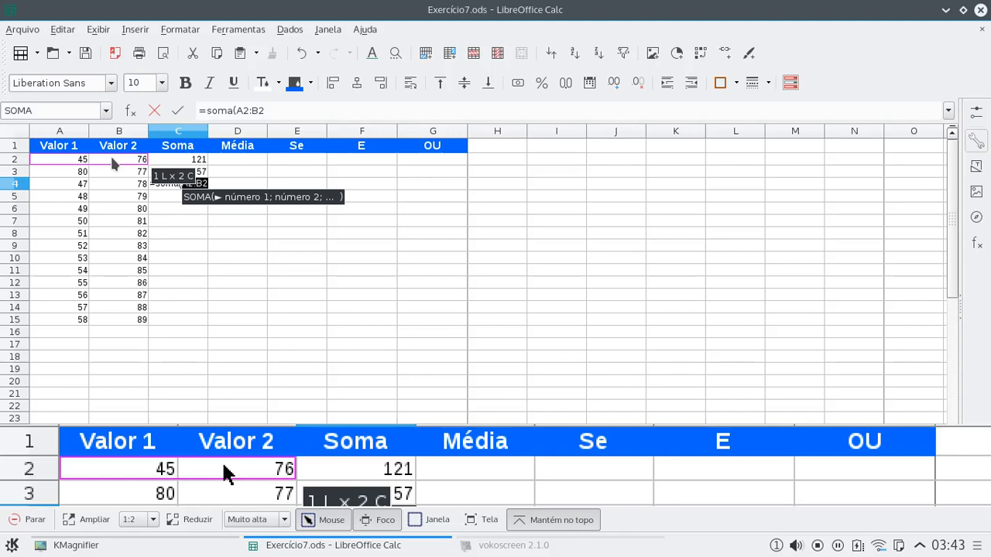
pyautogui.write(';')
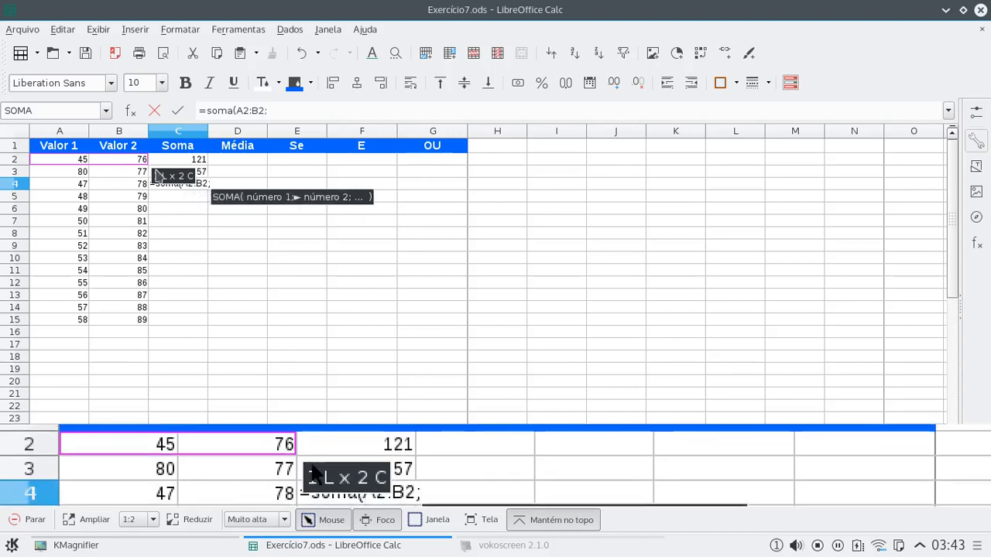
pyautogui.moveTo(78, 172); pyautogui.dragTo(103, 171)
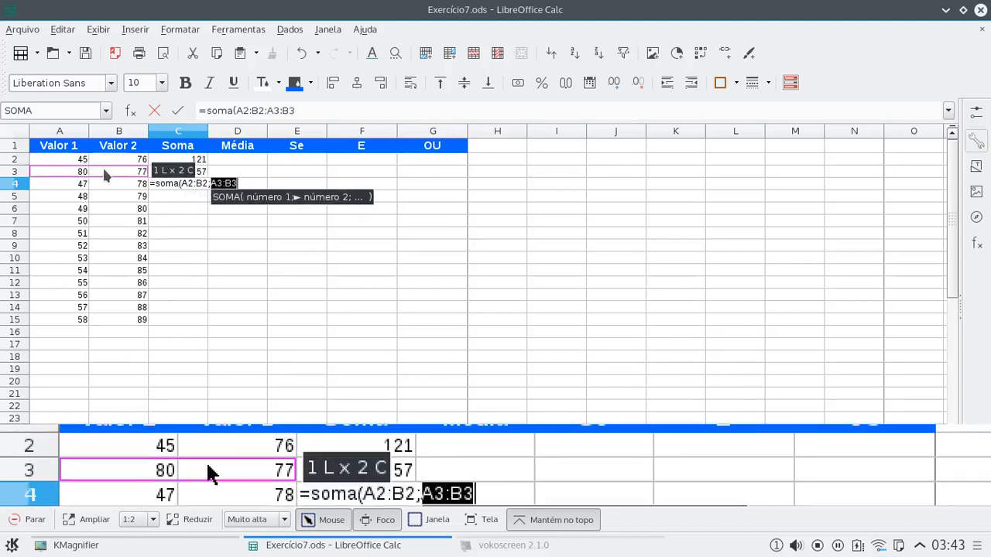
pyautogui.press('Return')
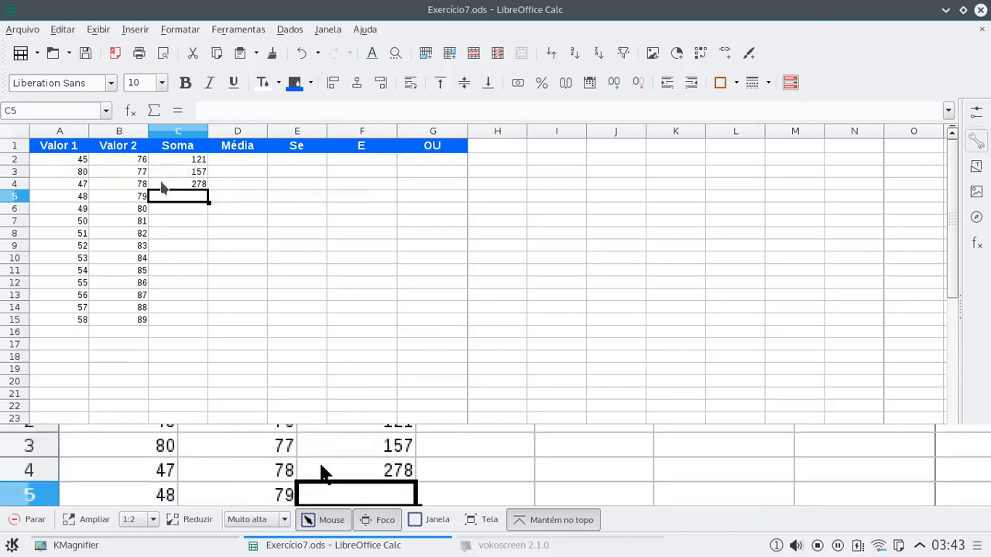
# Review the SOMA formulas in C4, C2 and C3, checking which cells C3 and C4 reference.
pyautogui.click(162, 185)
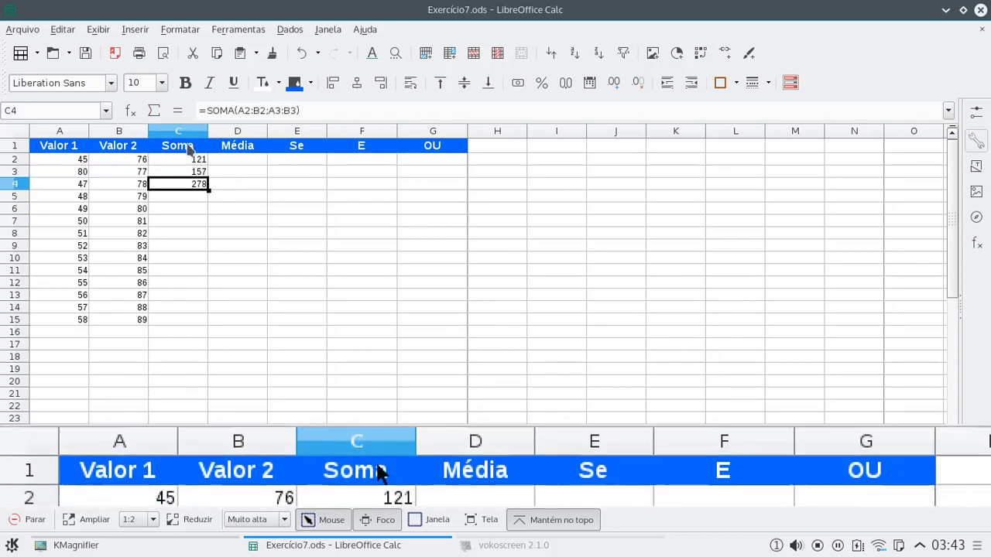
pyautogui.click(180, 159)
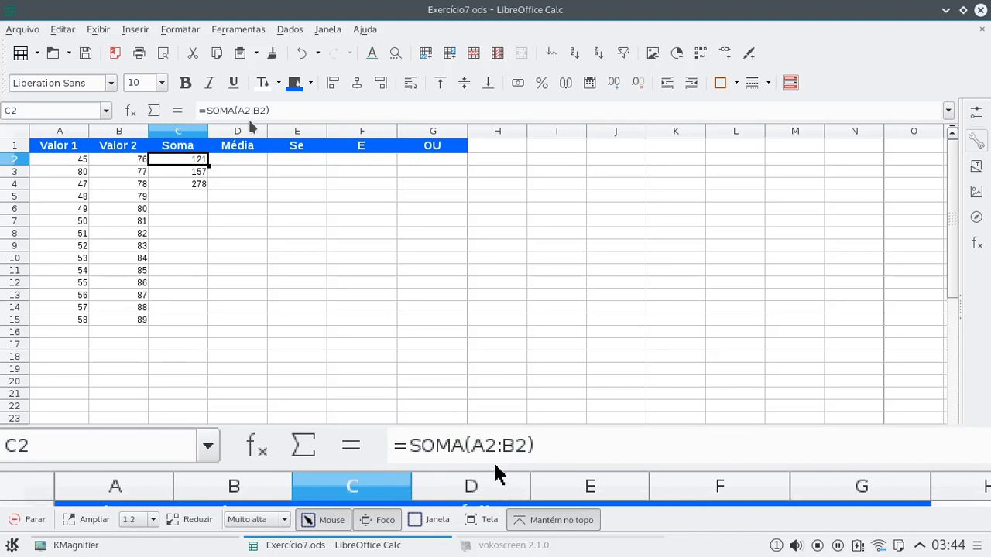
pyautogui.click(196, 174)
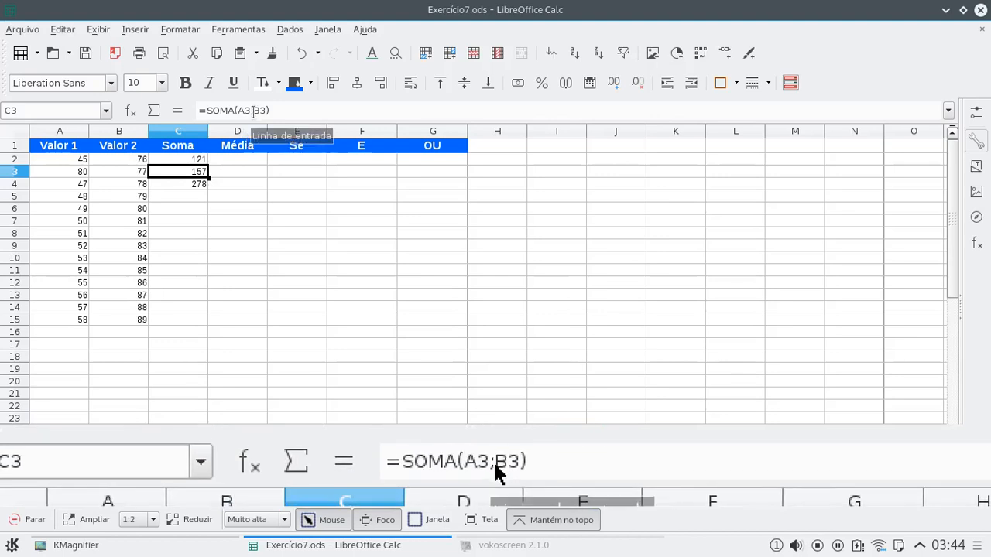
pyautogui.click(253, 111)
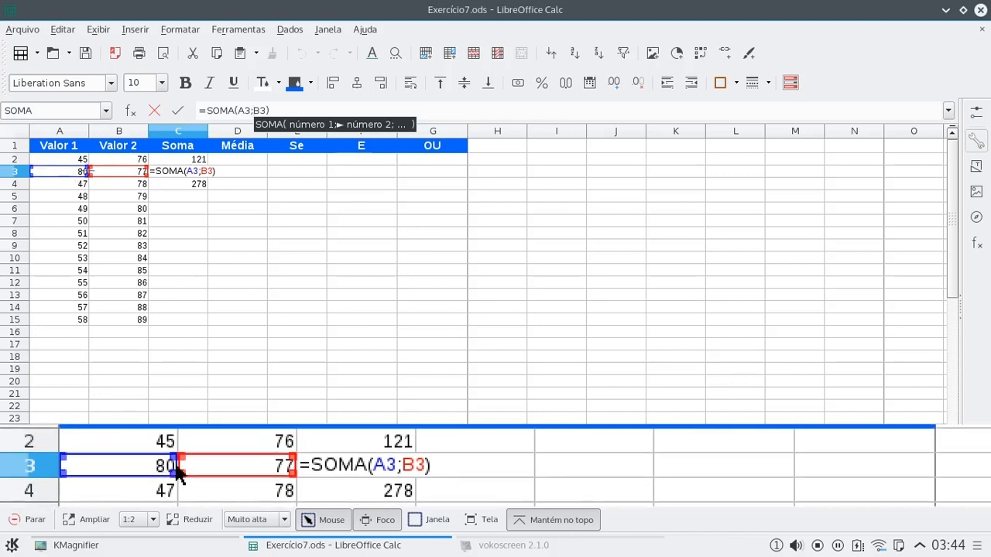
pyautogui.press('Return')
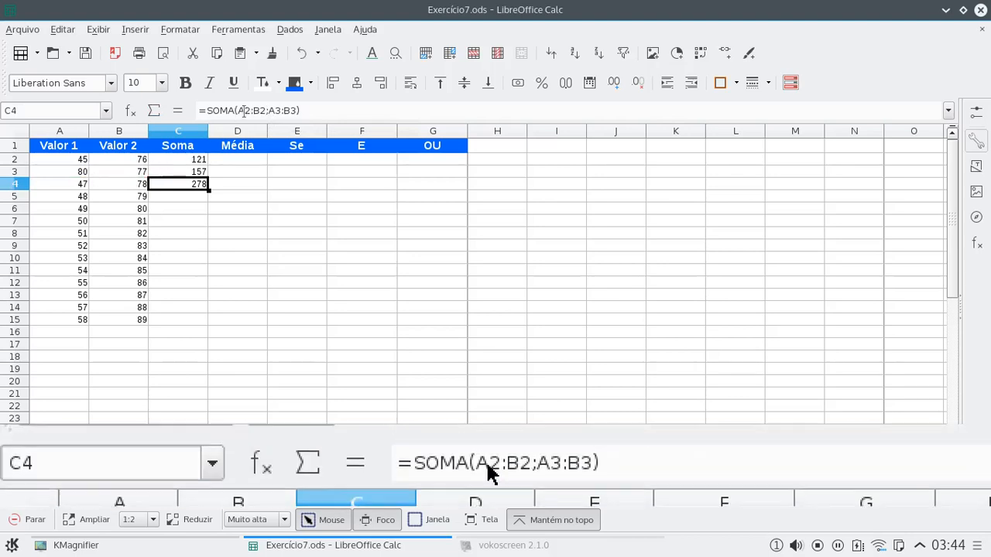
pyautogui.click(242, 113)
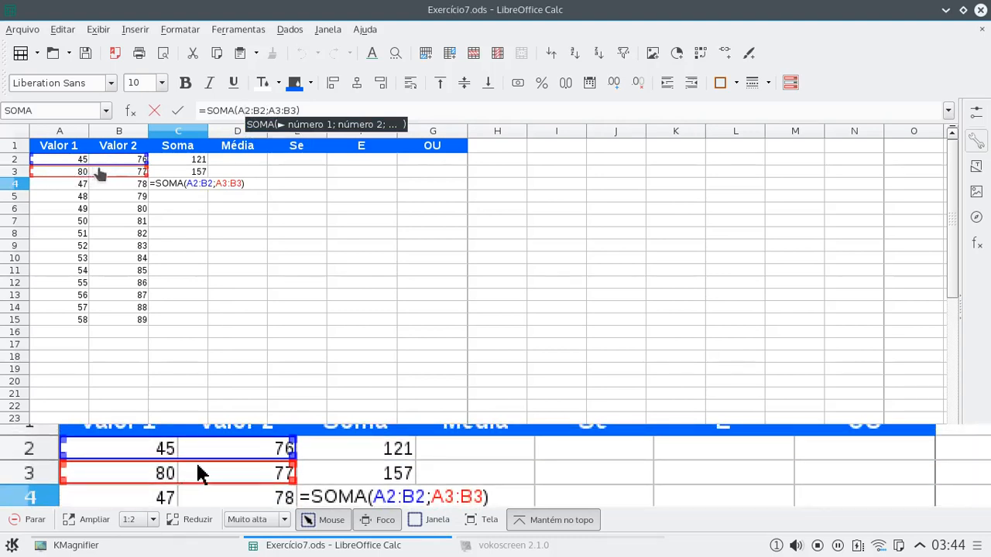
pyautogui.press('Return')
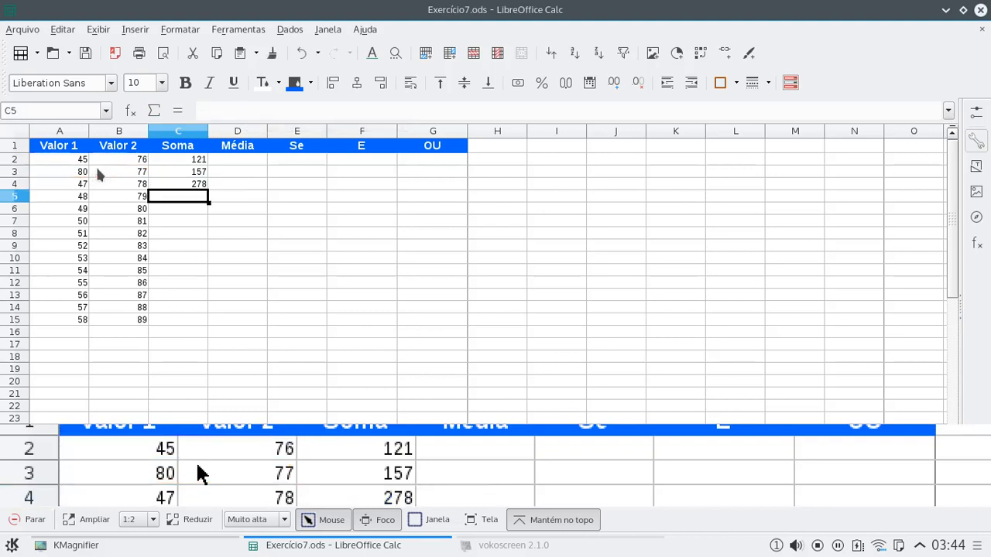
# Enter =A5+B5 in C5 to sum the row 5 values with the plus operator.
pyautogui.click(99, 173)
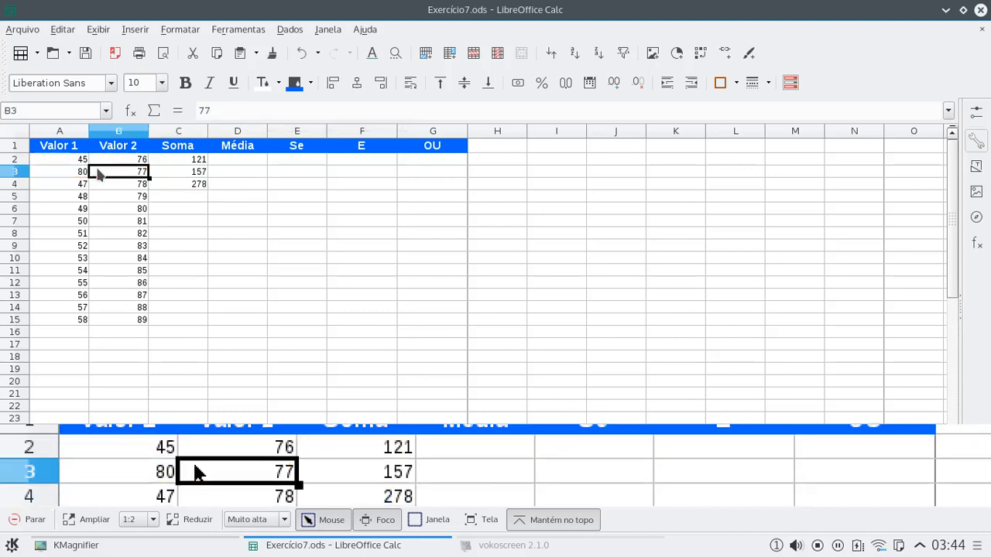
pyautogui.click(172, 201)
pyautogui.write('=')
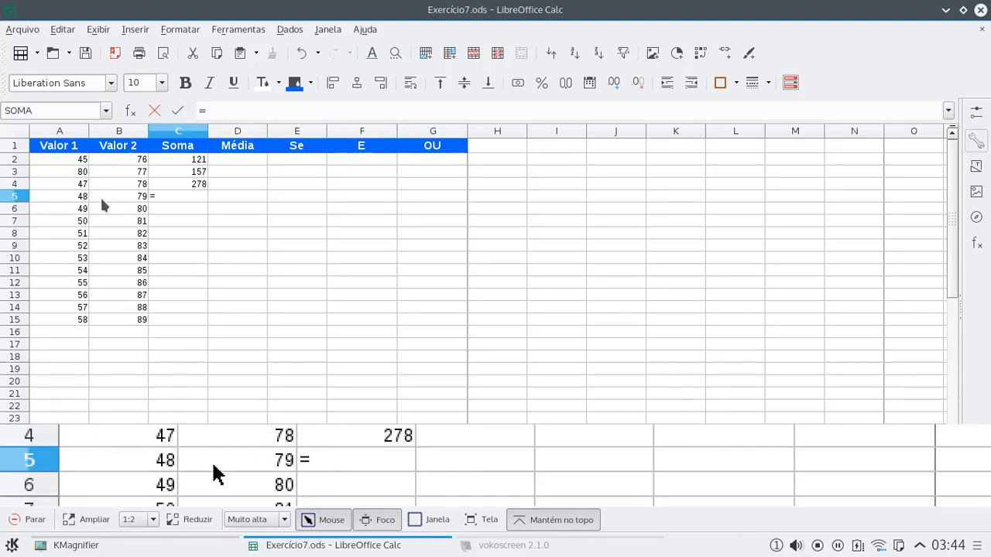
pyautogui.click(78, 198)
pyautogui.write('+')
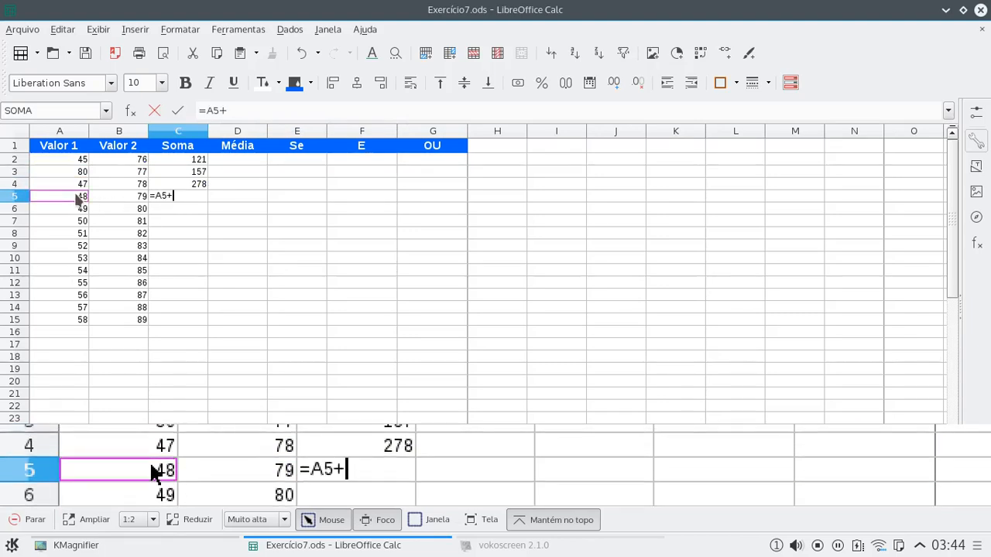
pyautogui.click(99, 198)
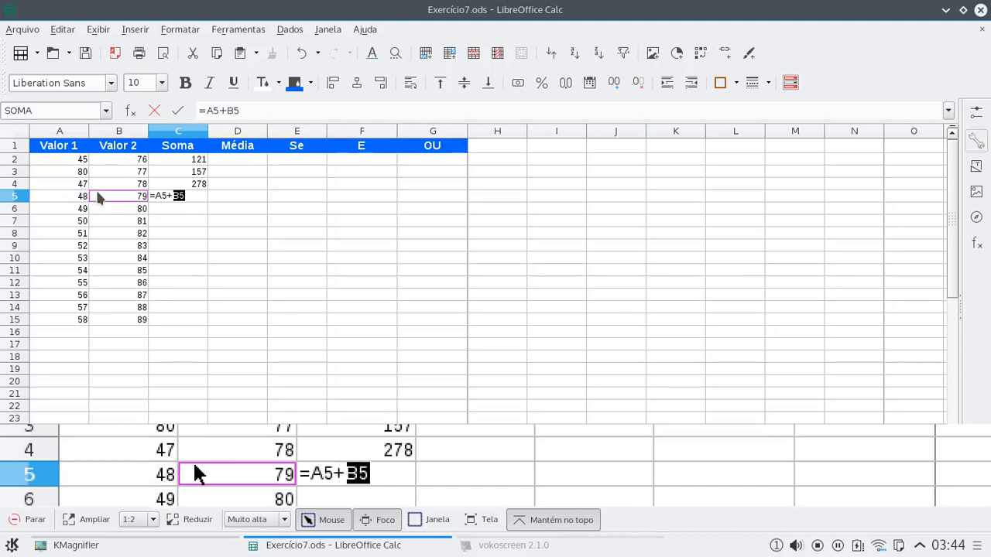
pyautogui.press('Return')
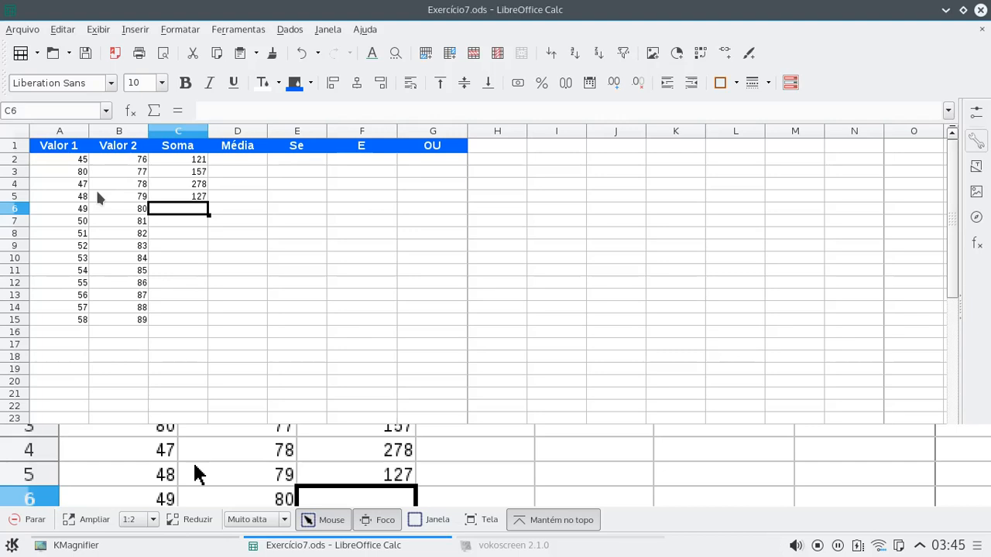
# Enter =MÉDIA(A2:B2) in D2 to average the row 2 values.
pyautogui.click(231, 164)
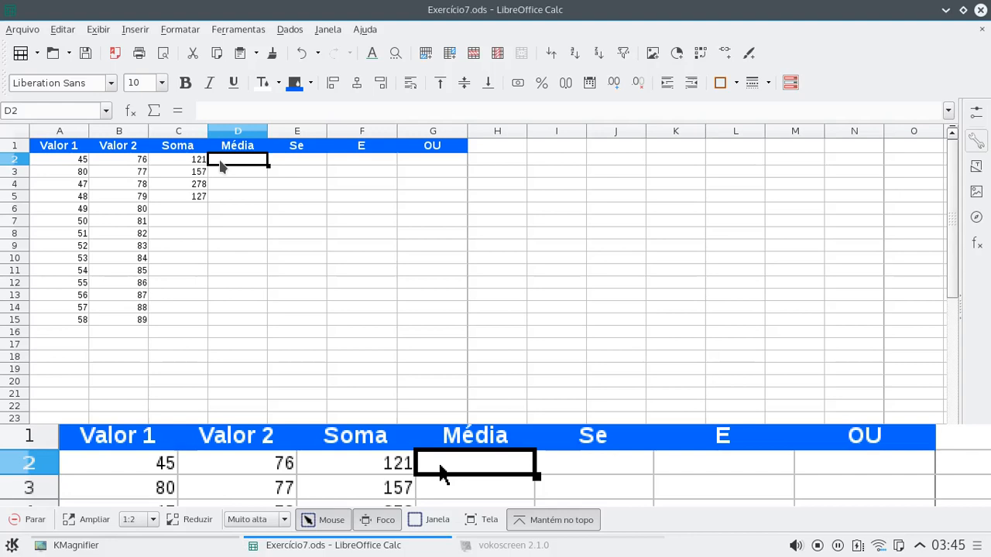
pyautogui.write('=')
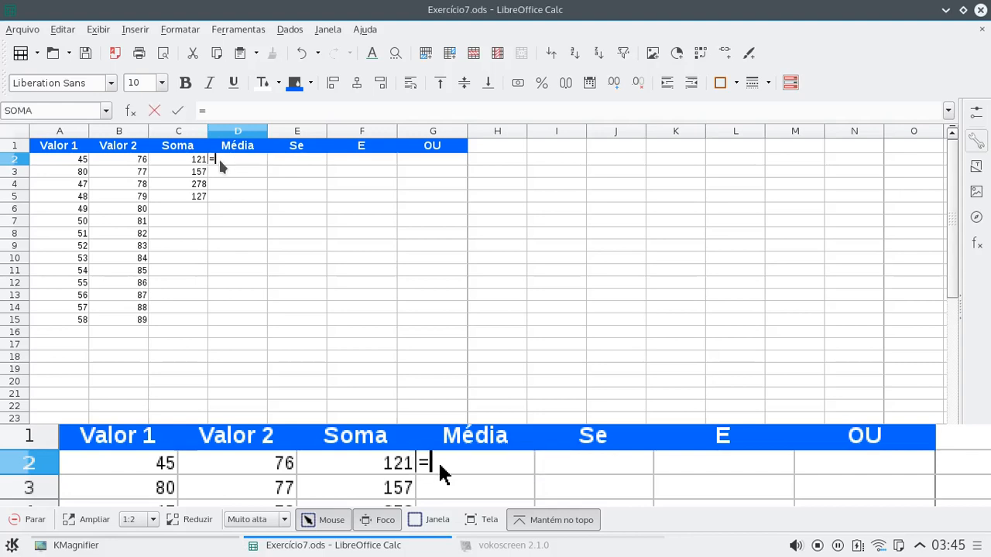
pyautogui.write('médi')
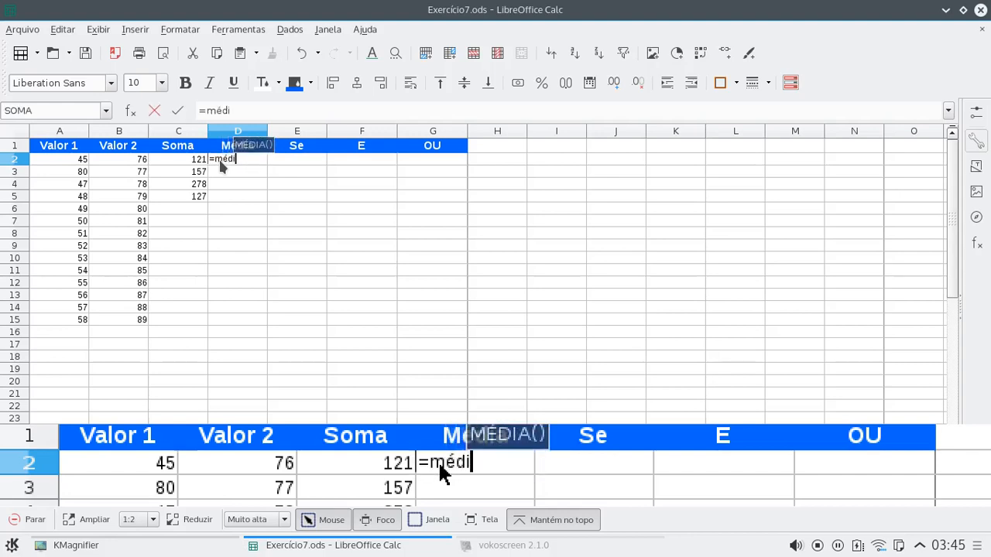
pyautogui.write('a(')
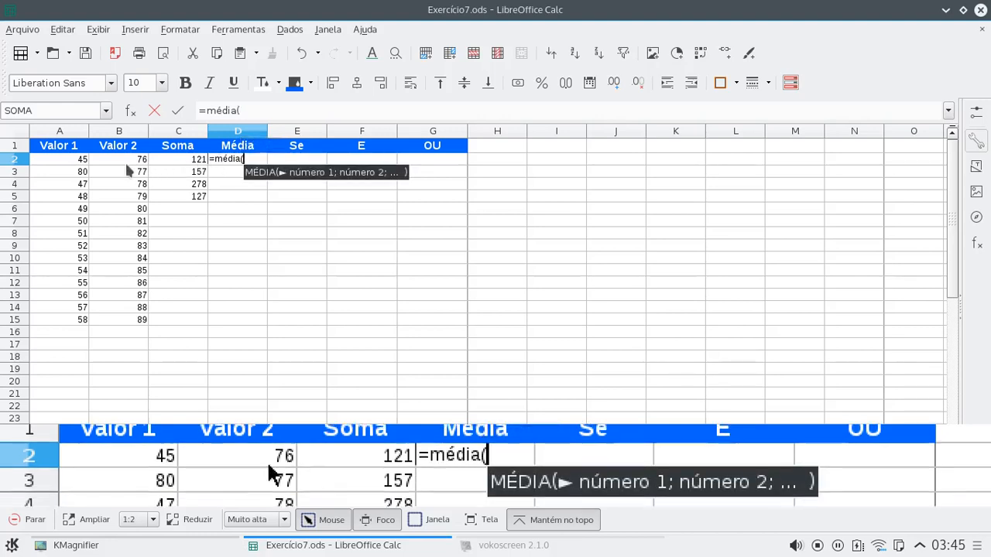
pyautogui.moveTo(77, 160); pyautogui.dragTo(107, 163)
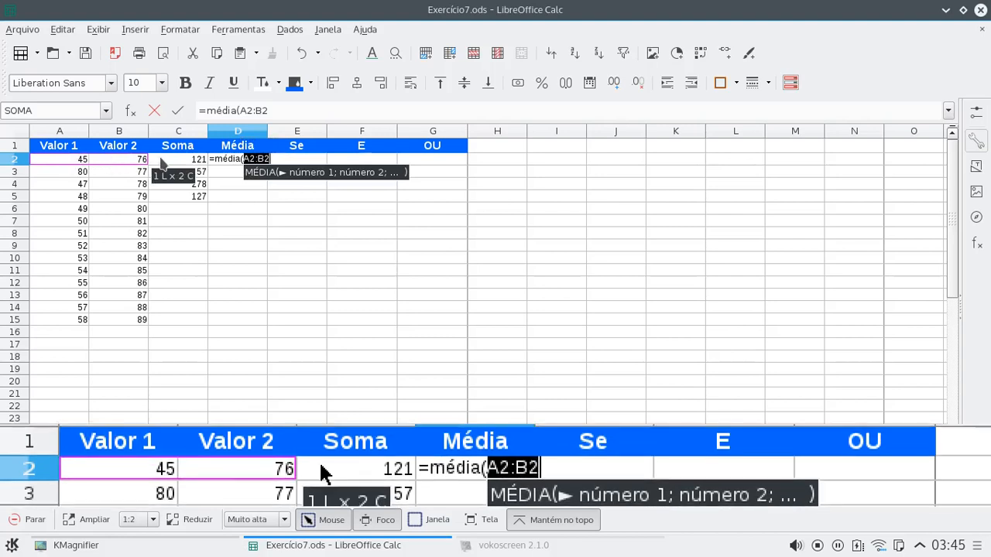
pyautogui.write(')')
pyautogui.press('Return')
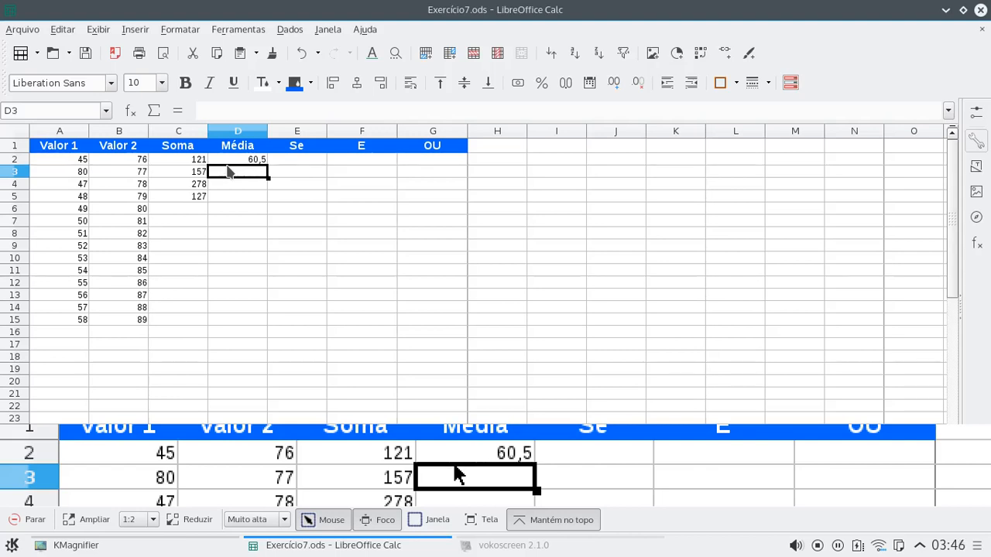
# Enter =(A3+B3)/2 in D3 to average the row 3 values arithmetically.
pyautogui.write('=')
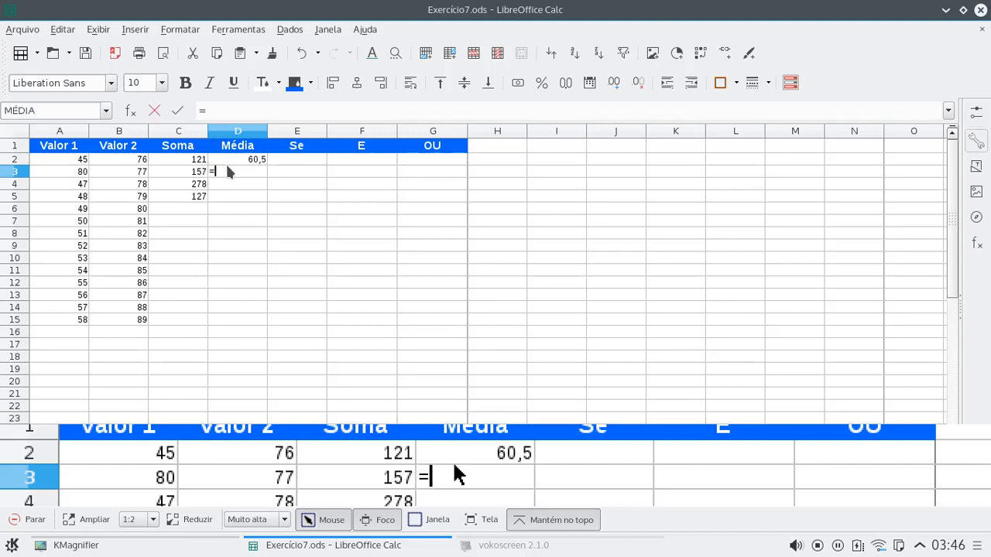
pyautogui.write('(')
pyautogui.click(78, 178)
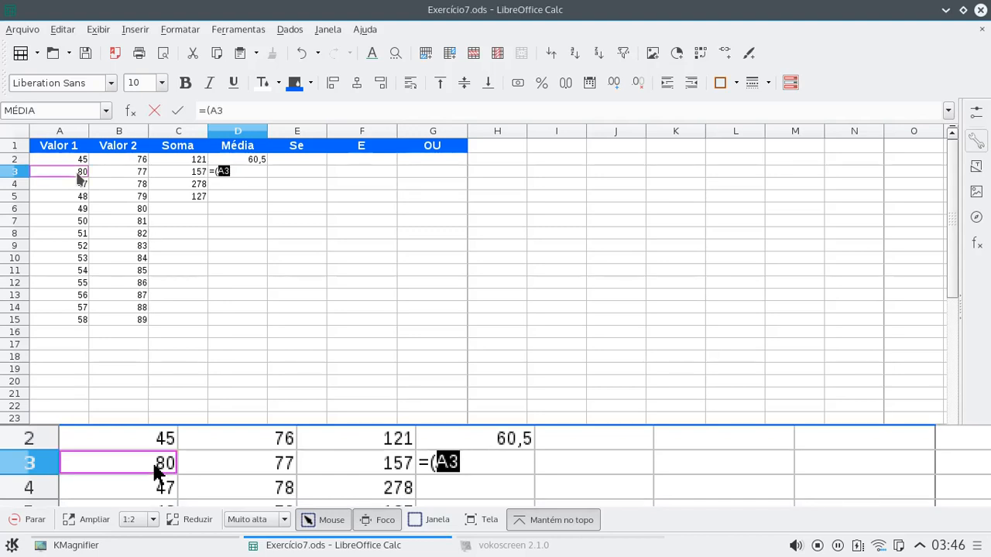
pyautogui.write('+')
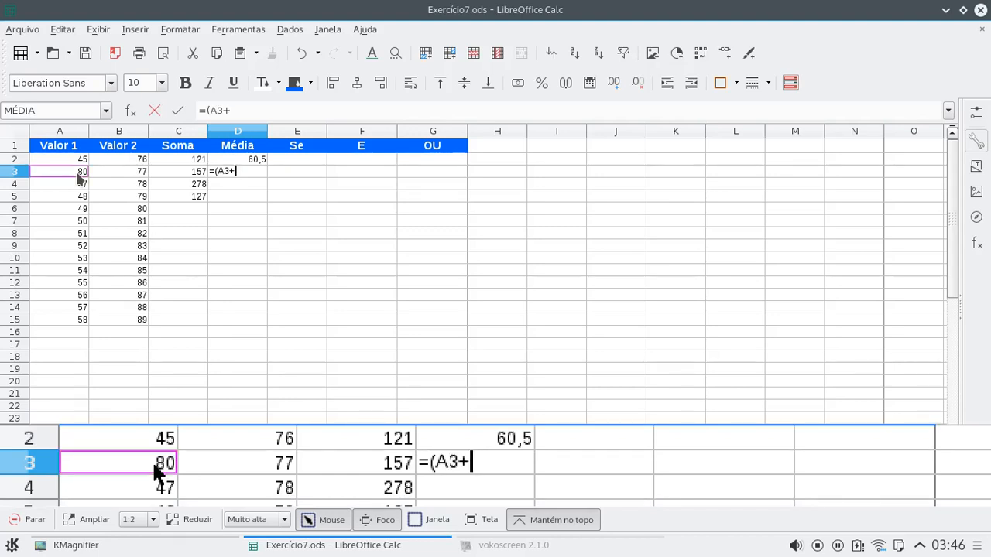
pyautogui.click(108, 178)
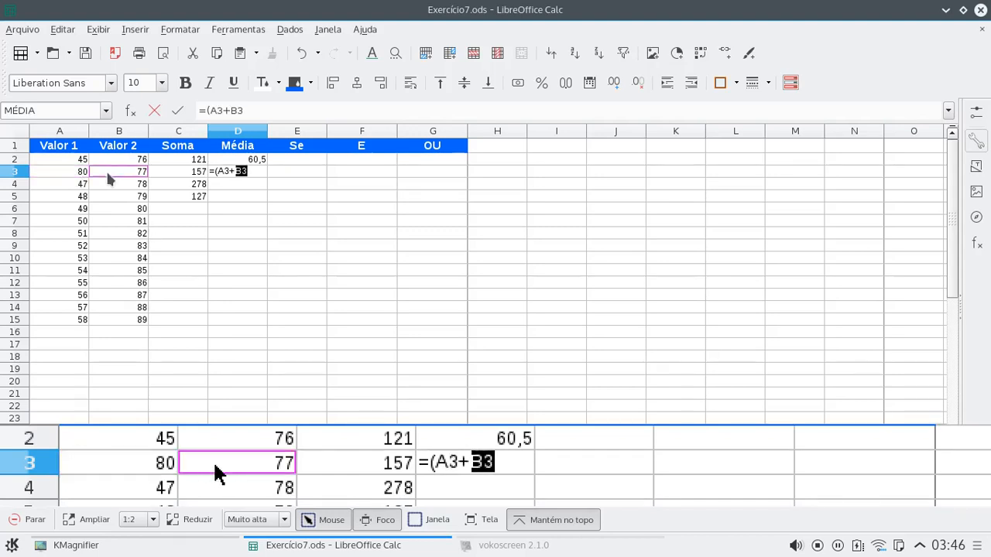
pyautogui.write(')/2')
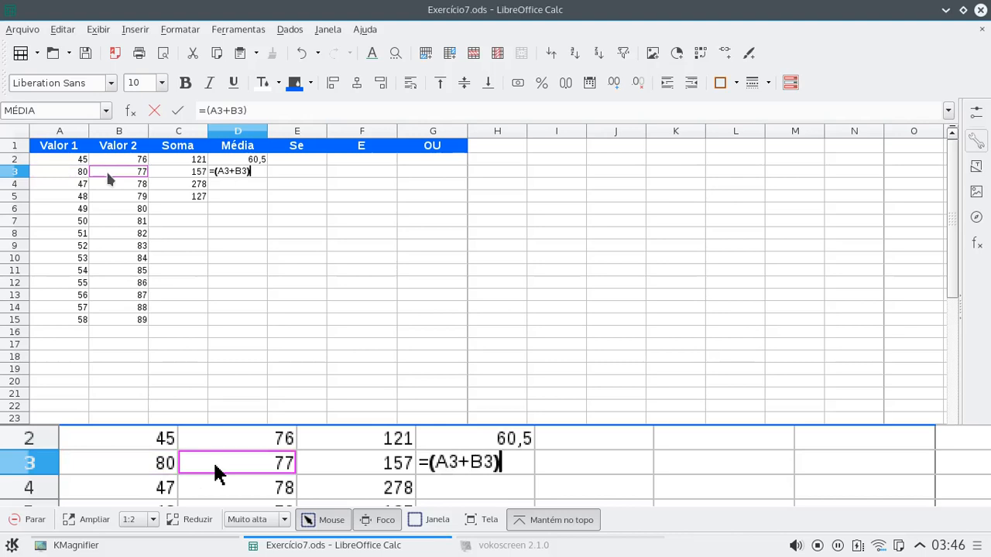
pyautogui.press('Return')
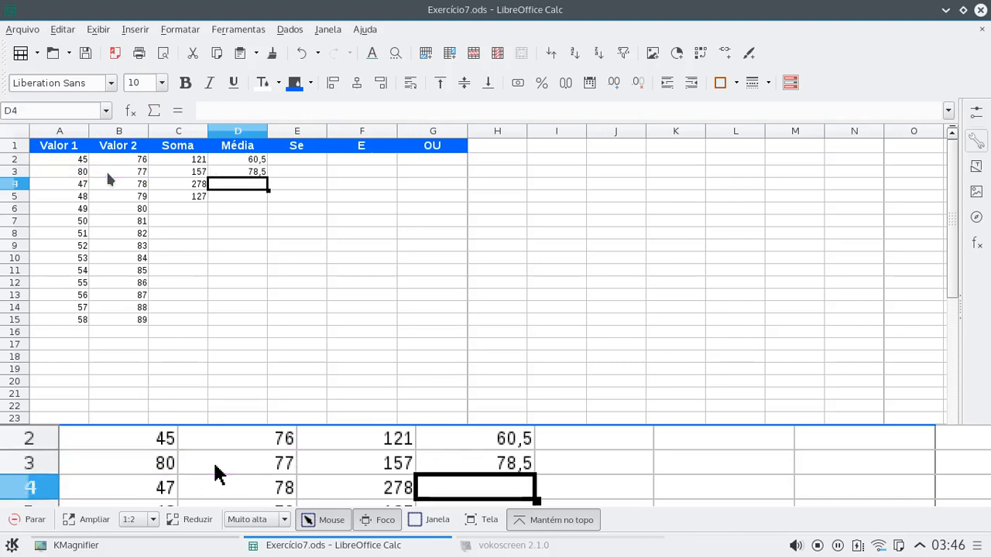
# Change the formula in D3 to =(A2+B2)/2 so that it averages the row 2 values.
pyautogui.press('Up')
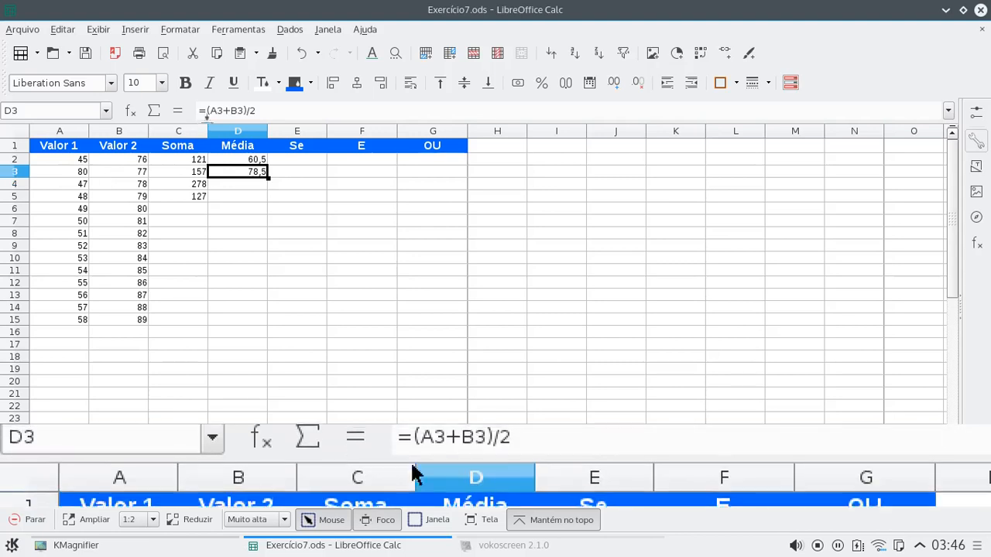
pyautogui.click(221, 110)
pyautogui.press('BackSpace')
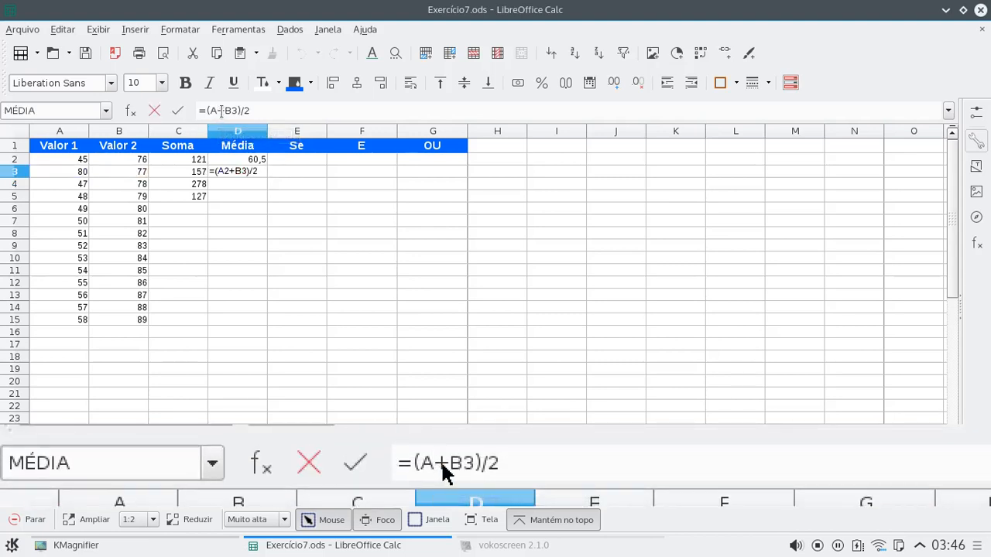
pyautogui.write('2')
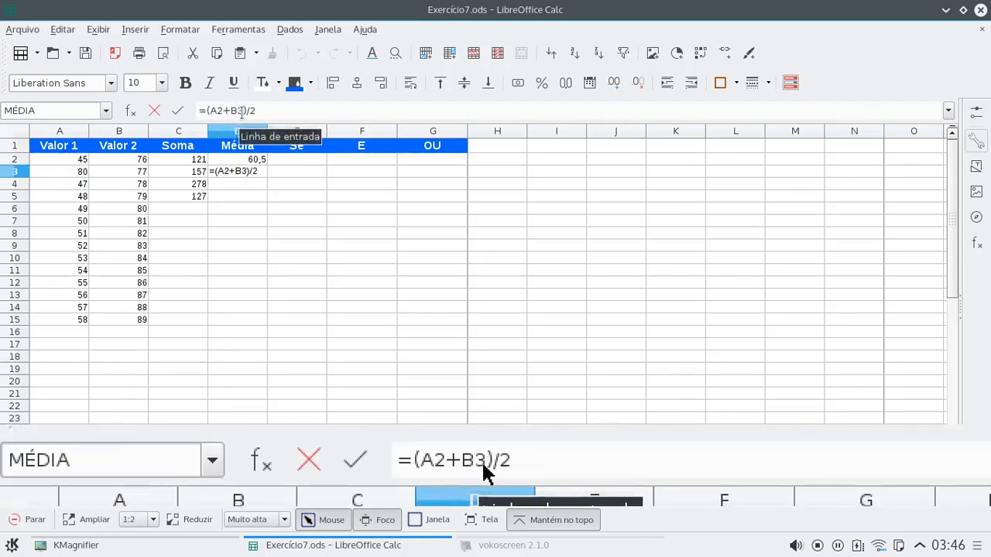
pyautogui.press('Delete')
pyautogui.write('2')
pyautogui.press('Return')
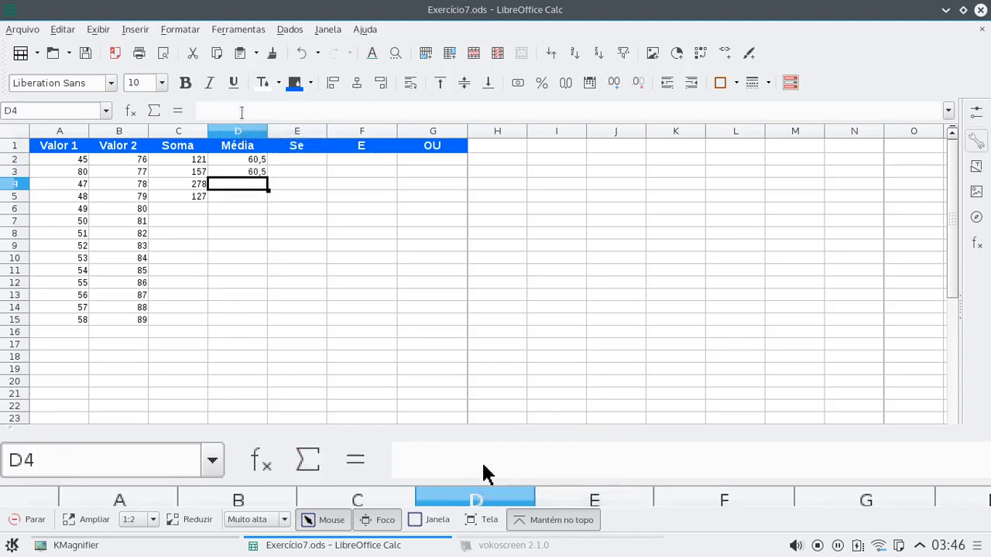
# Compare the average formulas in D3 and D2, and clear the contents of D3.
pyautogui.click(250, 172)
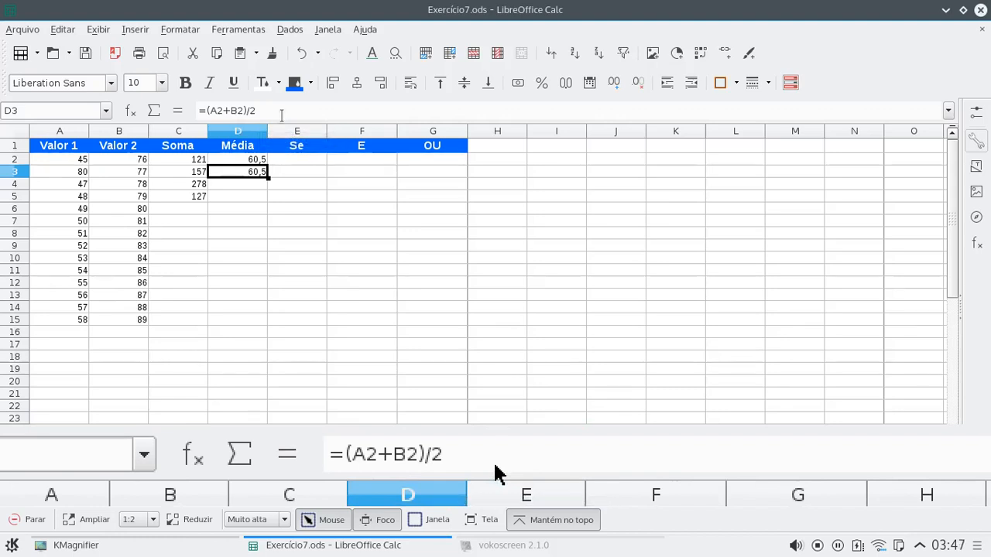
pyautogui.click(250, 161)
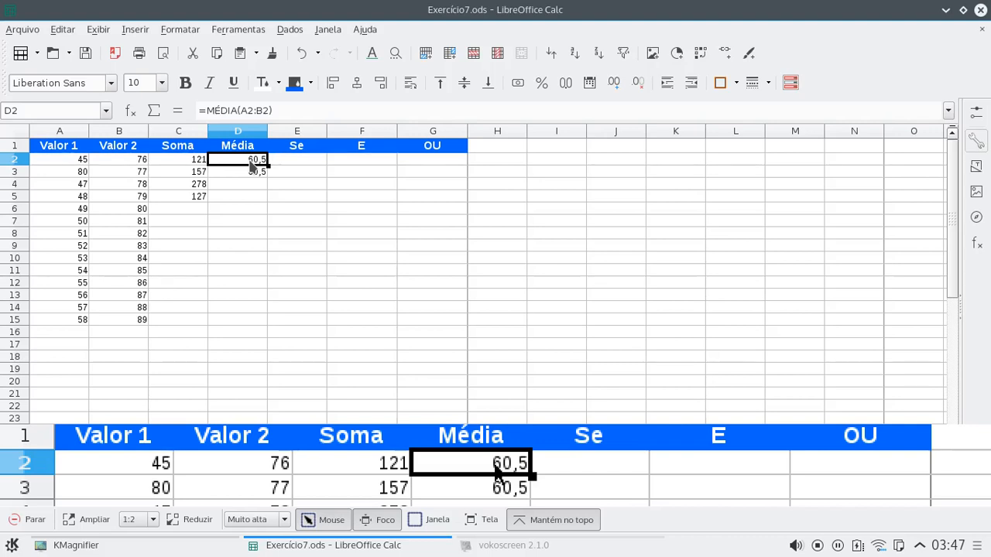
pyautogui.click(251, 176)
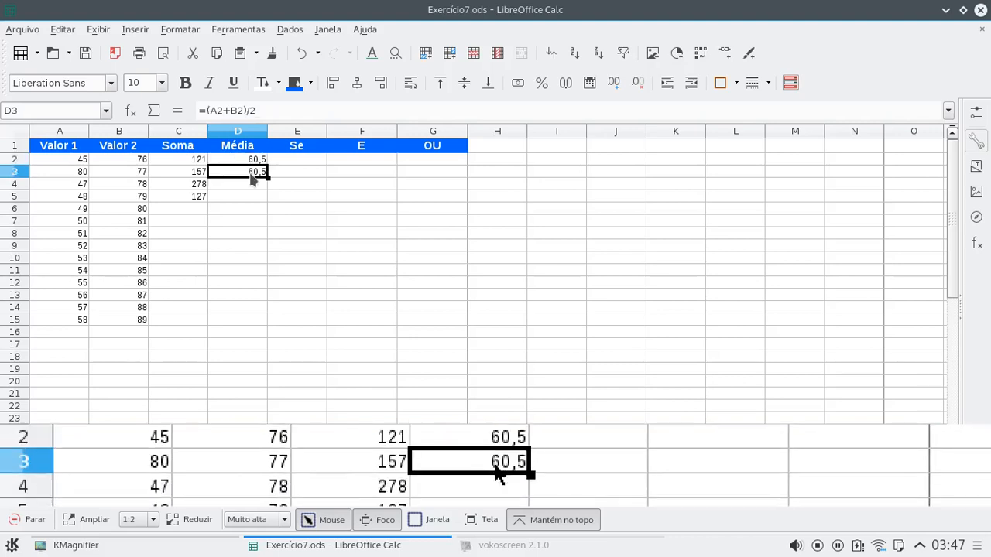
pyautogui.press('Delete')
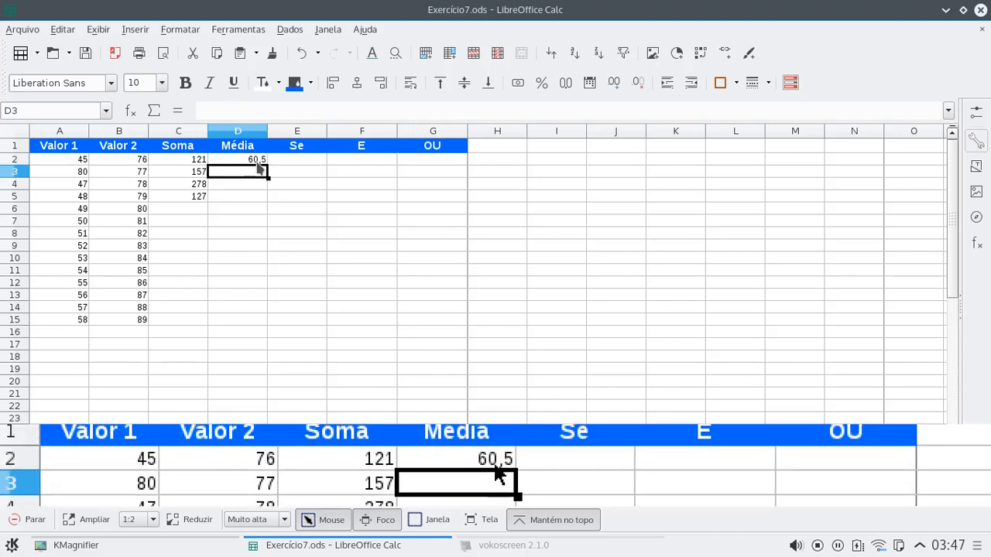
pyautogui.click(258, 158)
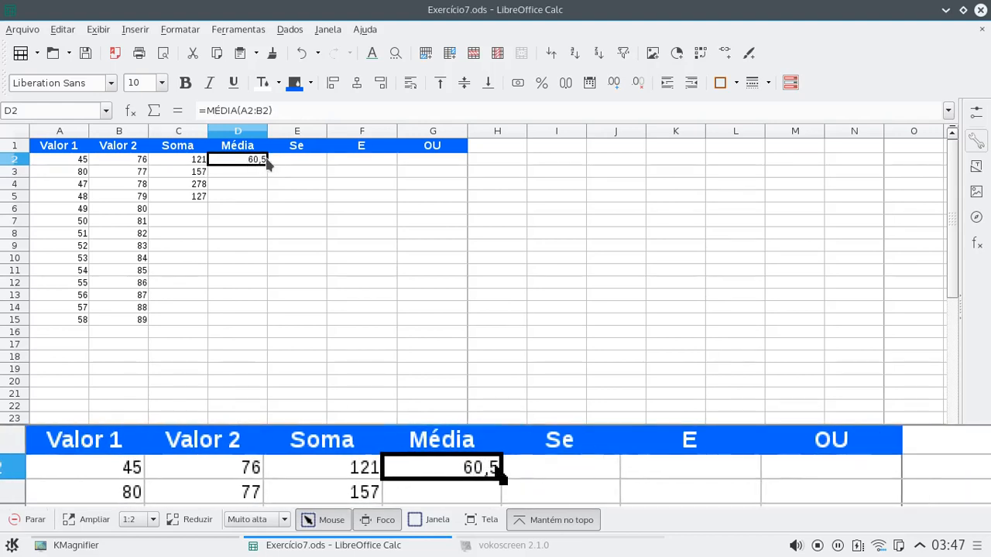
# Start a SE formula in E2 that tests whether A2>B2, up to the opening of its text result.
pyautogui.click(279, 165)
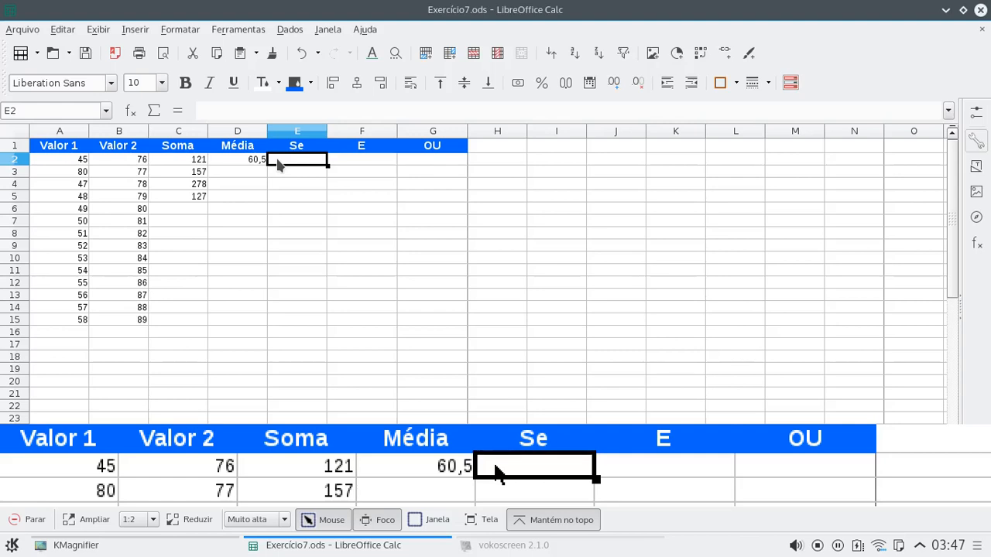
pyautogui.write('=')
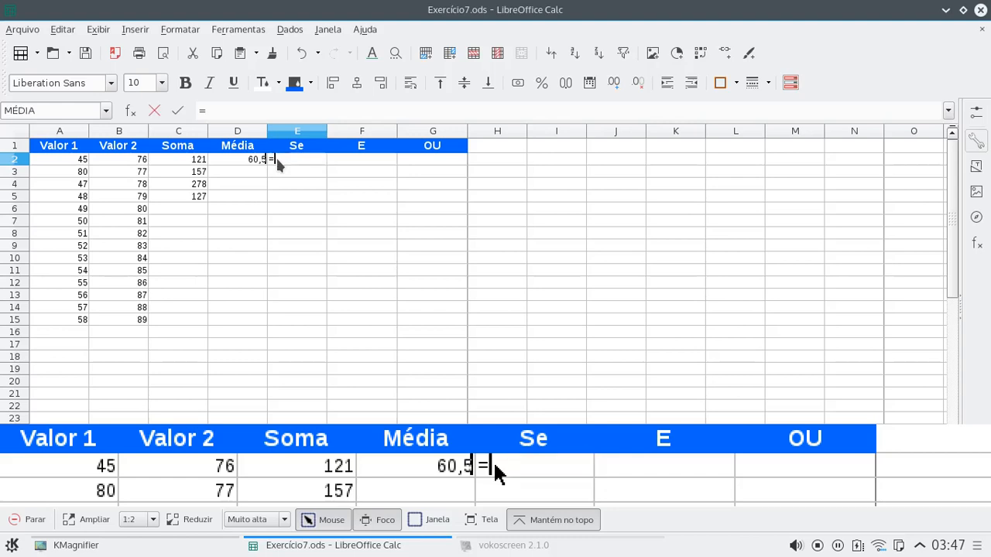
pyautogui.write('se(')
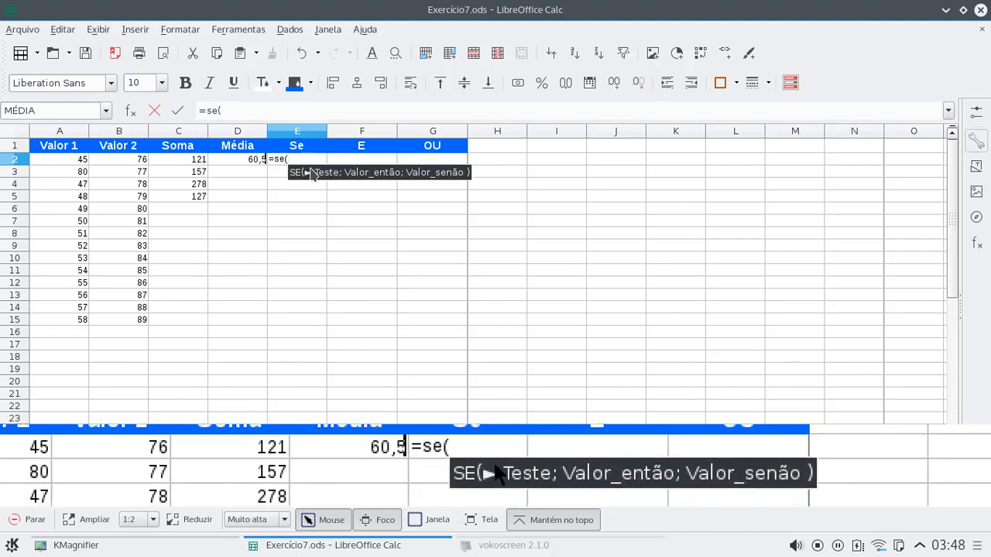
pyautogui.click(77, 162)
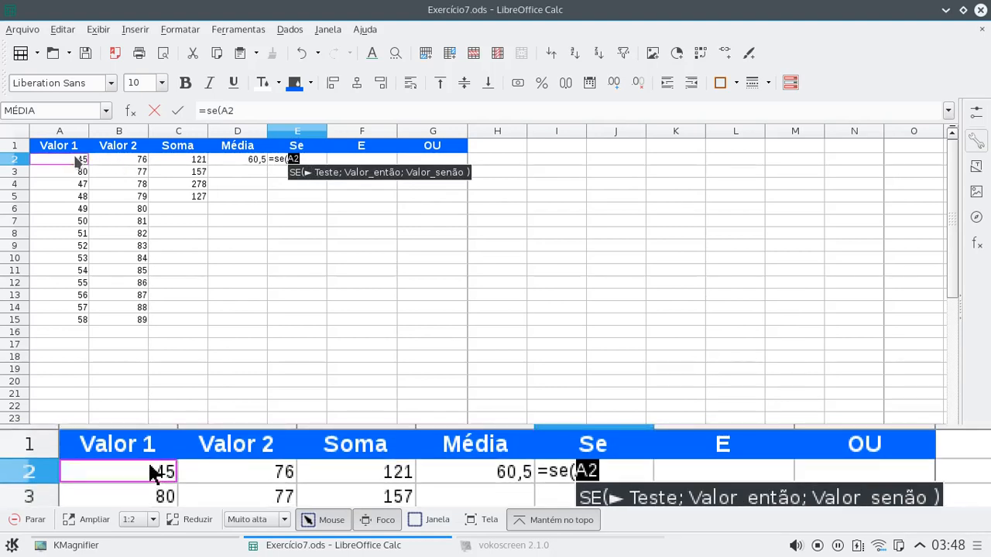
pyautogui.write('>')
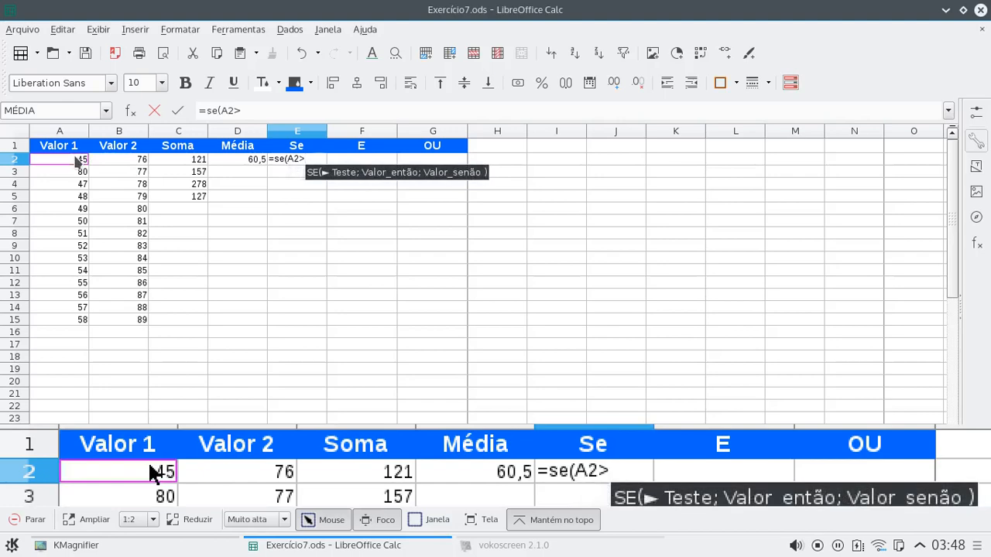
pyautogui.click(139, 159)
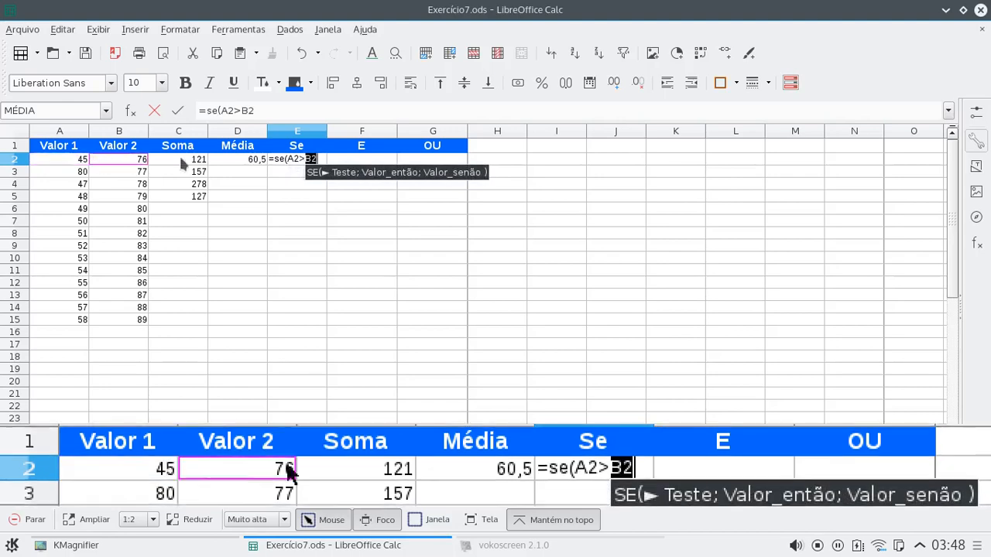
pyautogui.click(318, 159)
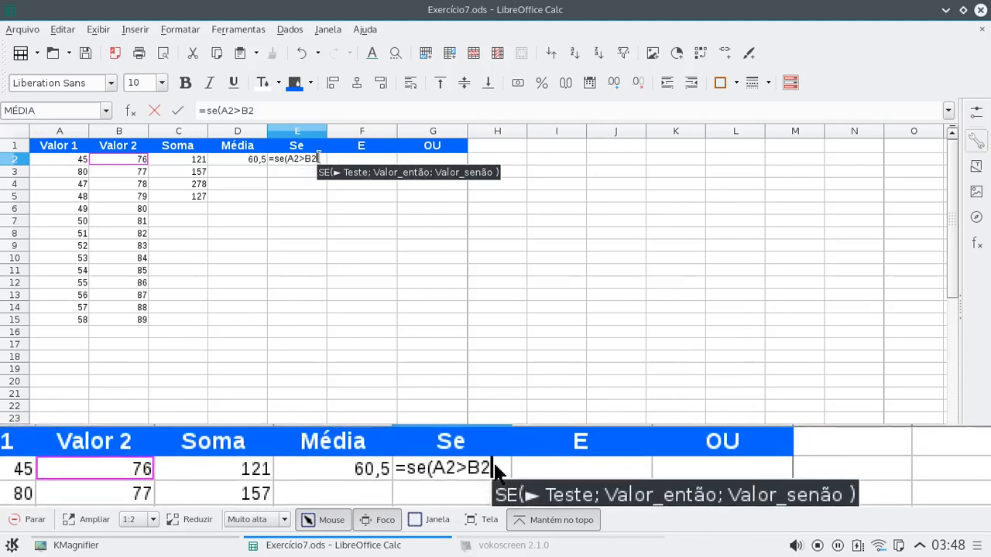
pyautogui.write(';')
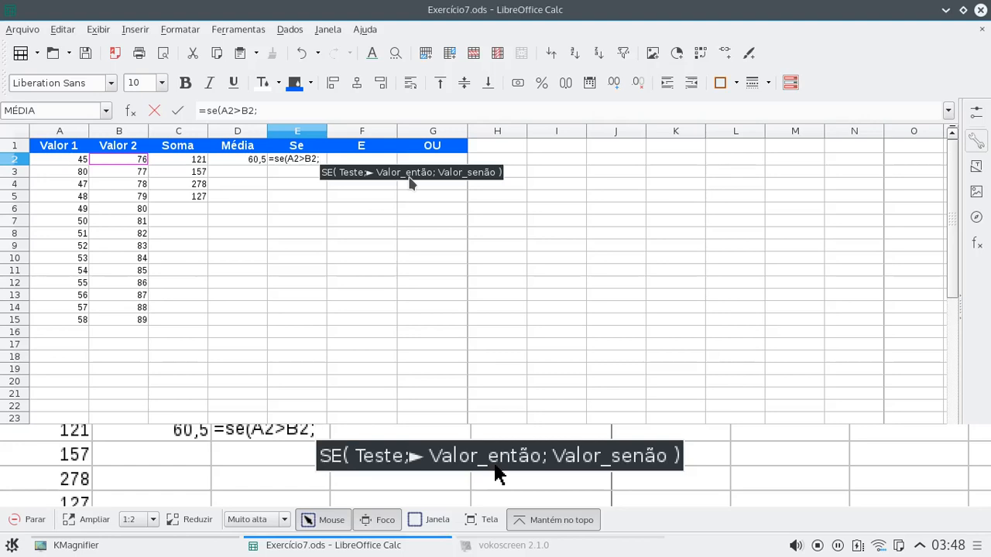
pyautogui.write('"')
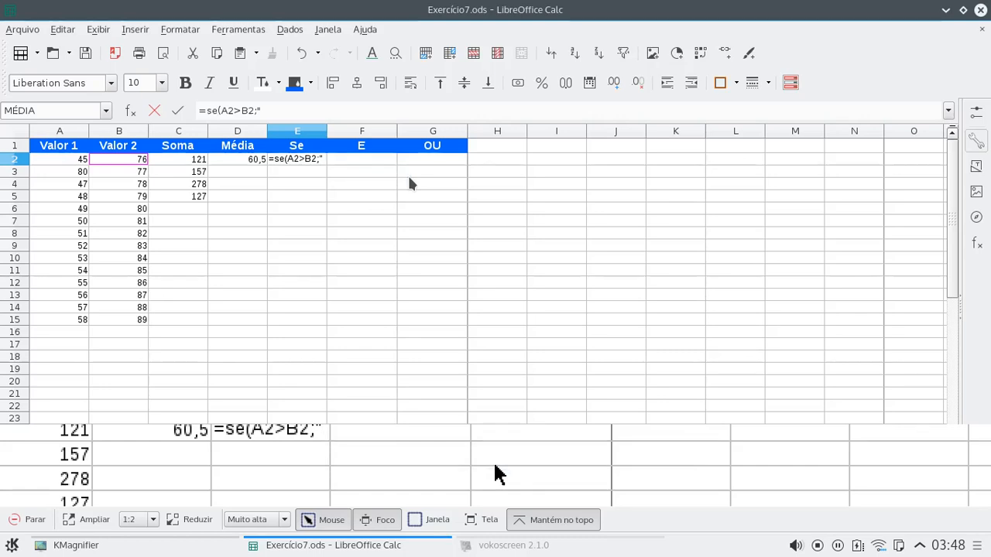
pyautogui.write('Pri')
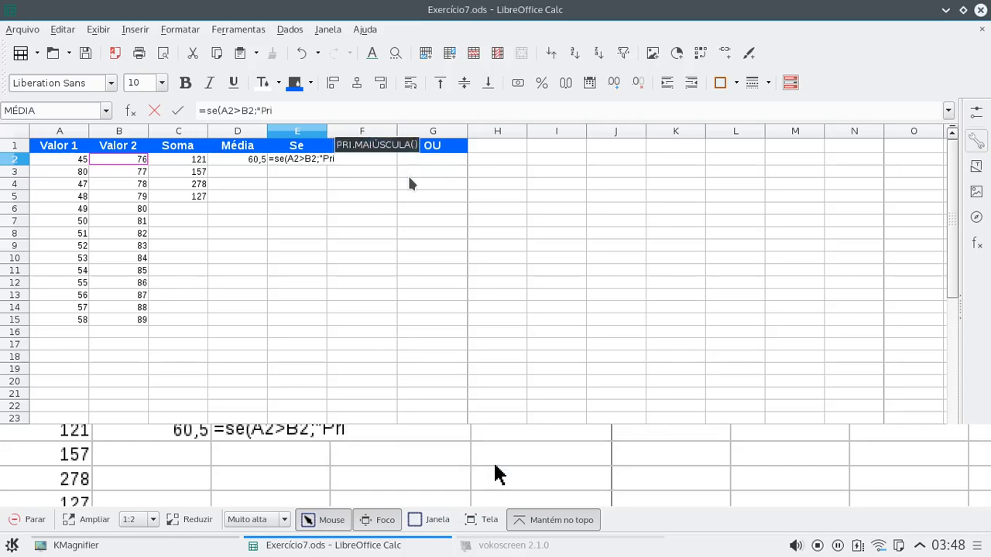
pyautogui.write('meiro mai')
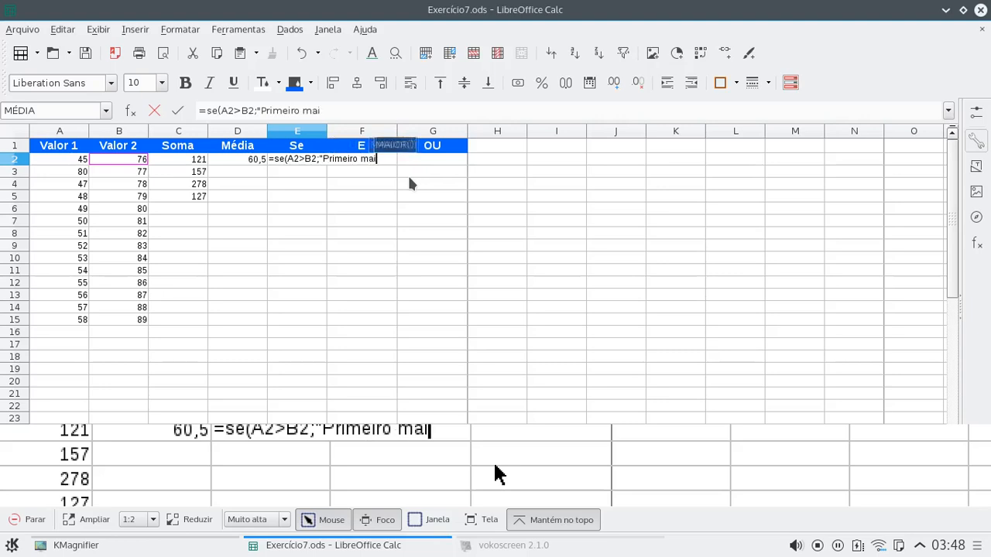
pyautogui.write('or')
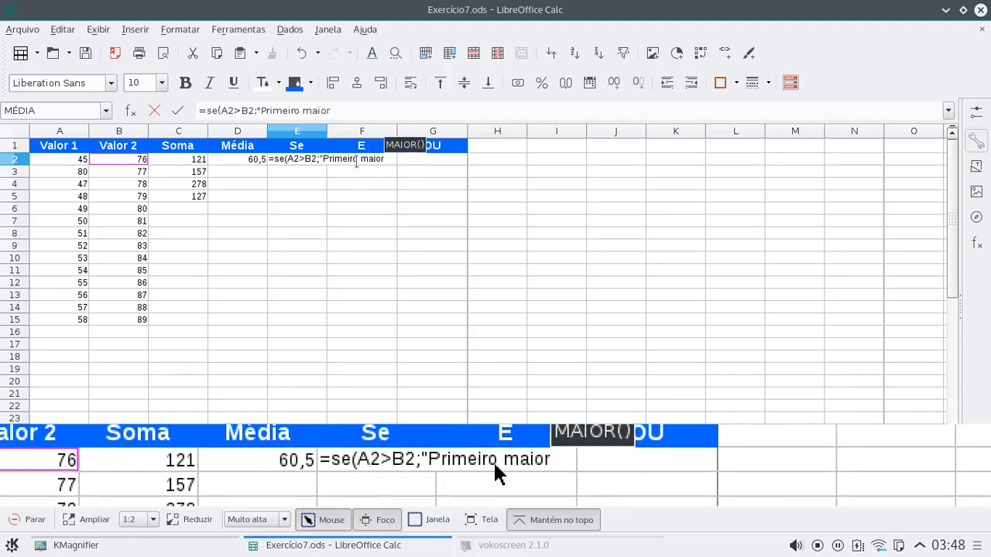
pyautogui.write('"')
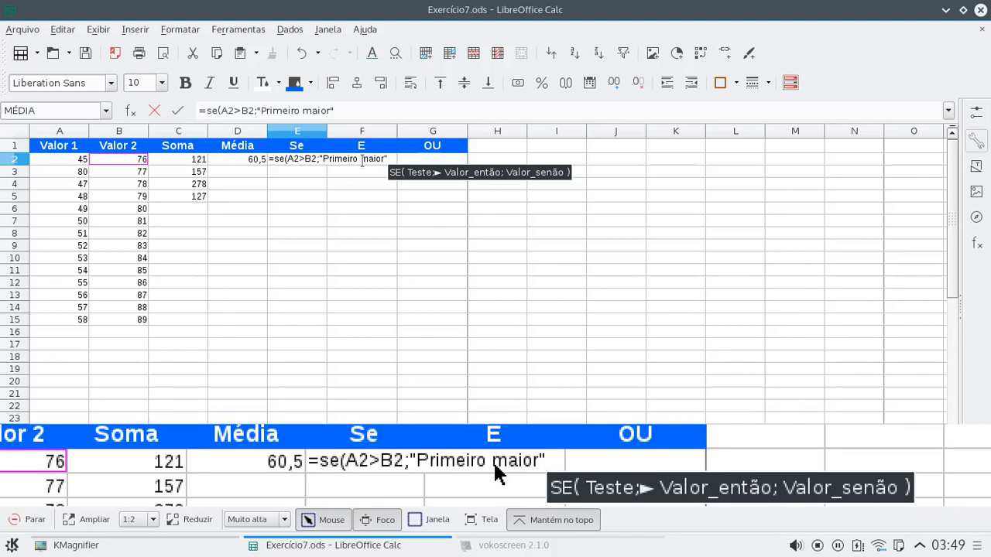
pyautogui.write(';')
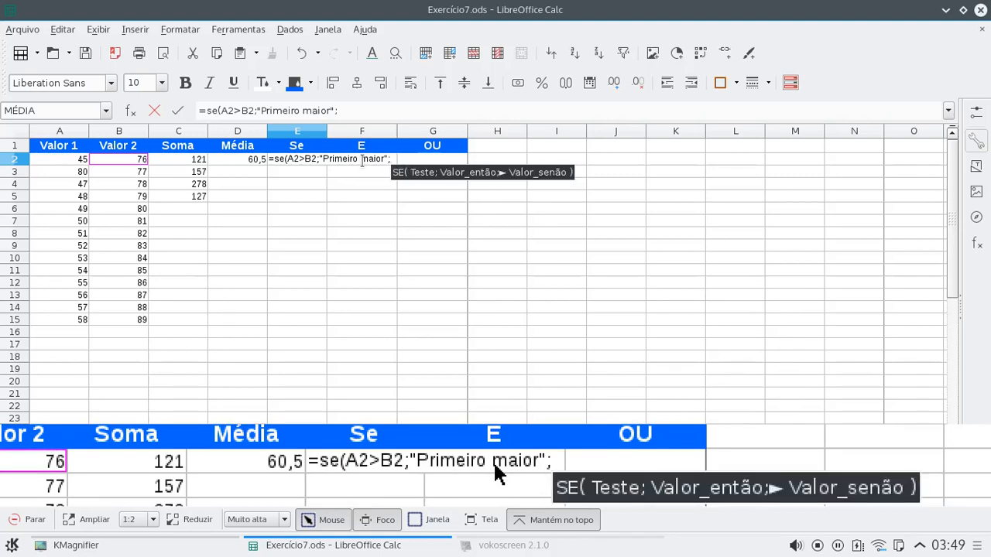
pyautogui.press('BackSpace')
pyautogui.press('BackSpace')
pyautogui.press('BackSpace')
pyautogui.press('BackSpace')
pyautogui.press('BackSpace')
pyautogui.press('BackSpace')
pyautogui.press('BackSpace')
pyautogui.press('BackSpace')
pyautogui.press('BackSpace')
pyautogui.press('BackSpace')
pyautogui.press('BackSpace')
pyautogui.press('BackSpace')
pyautogui.press('BackSpace')
pyautogui.press('BackSpace')
pyautogui.press('BackSpace')
pyautogui.press('BackSpace')
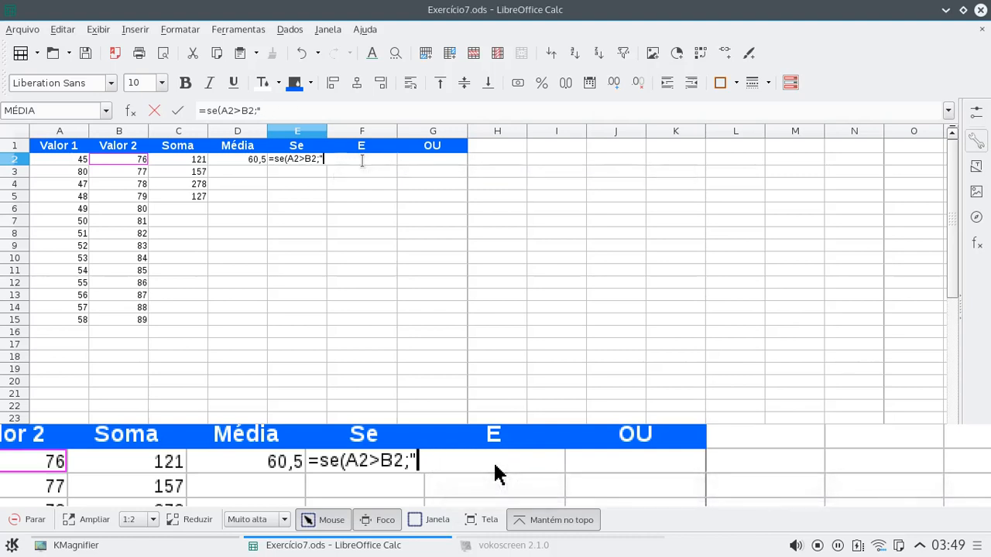
# Complete the E2 formula with the results "Maior" and "Menor", giving =SE(A2>B2;"Maior";"Menor").
pyautogui.write('Maior')
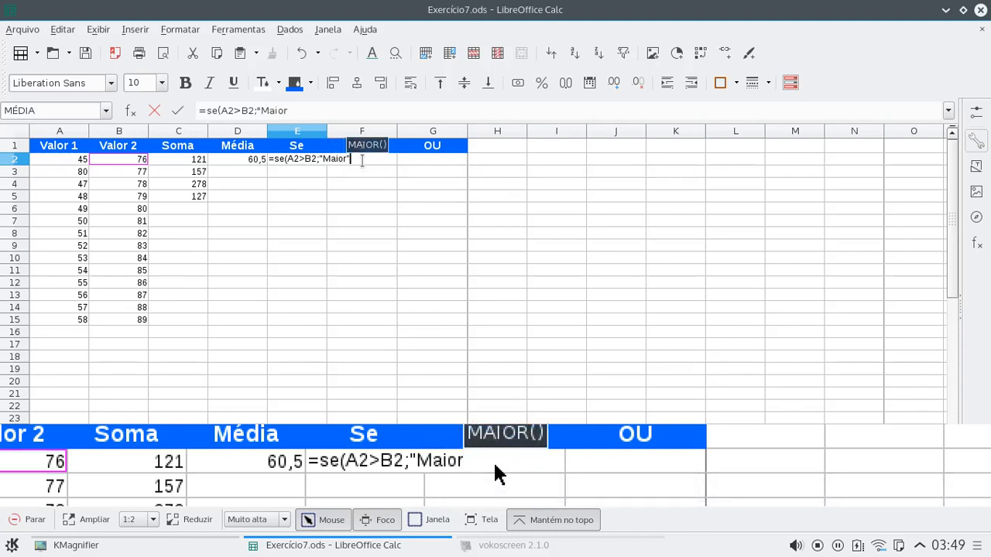
pyautogui.write('";')
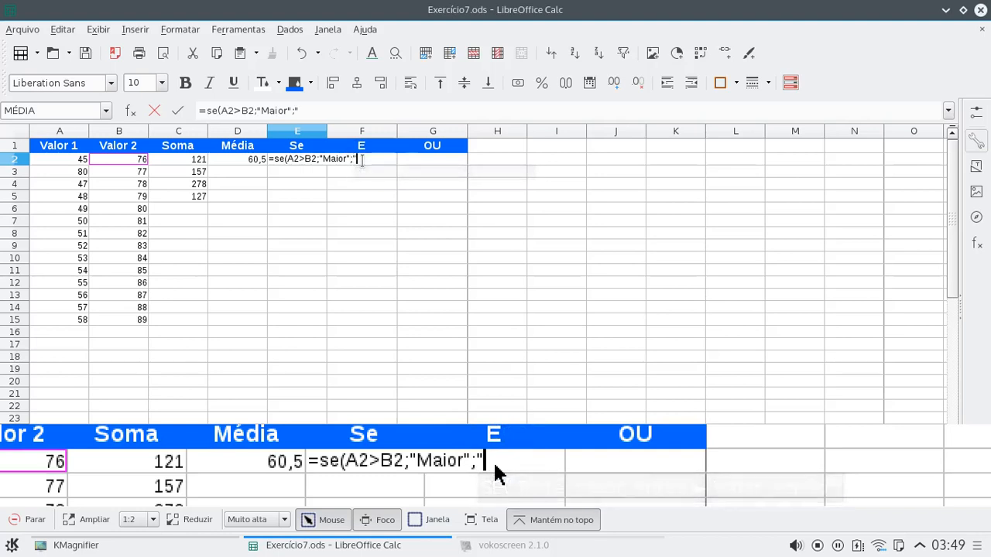
pyautogui.write('"Menor")')
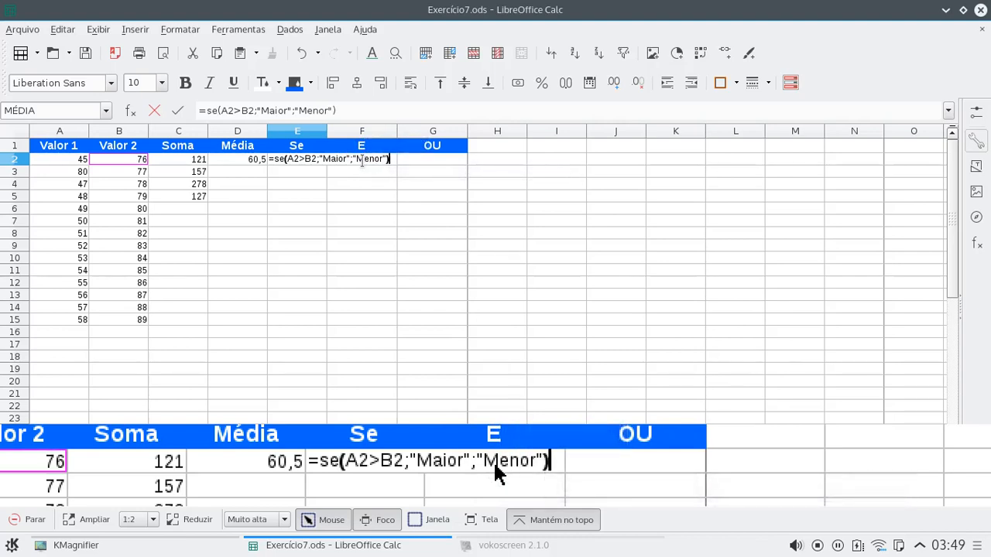
pyautogui.press('Return')
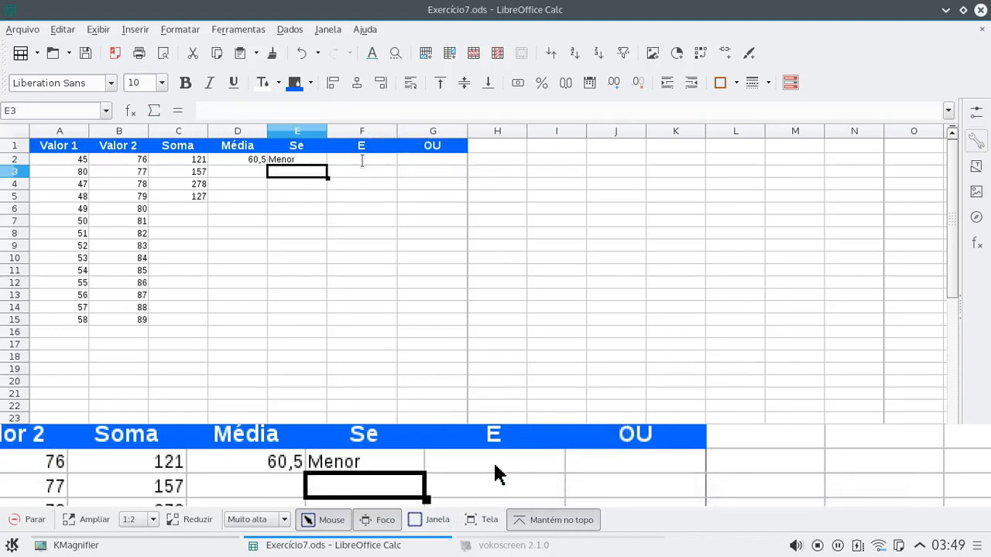
pyautogui.click(311, 161)
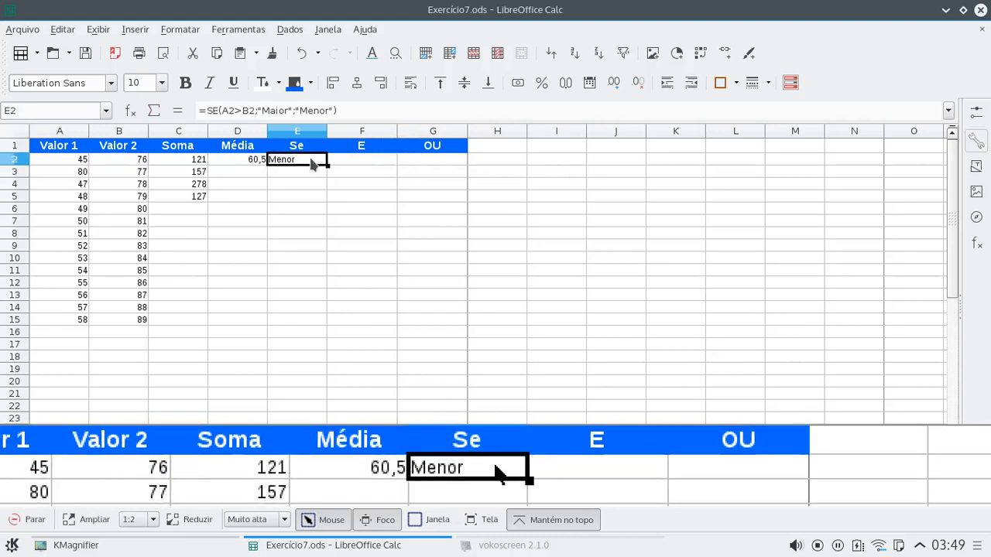
# Try the value 80 in A2 to test the SE formula, and undo the change.
pyautogui.click(71, 164)
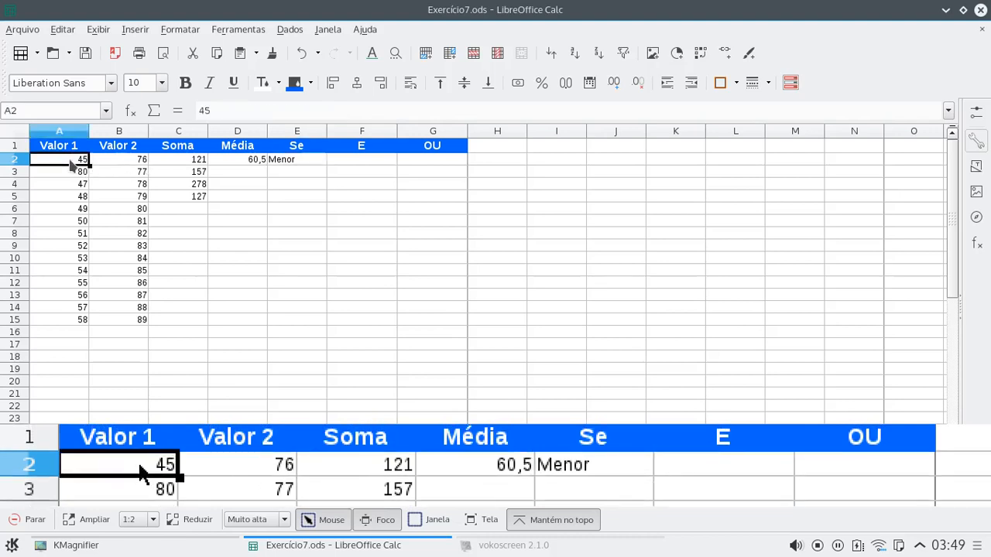
pyautogui.write('80')
pyautogui.press('Return')
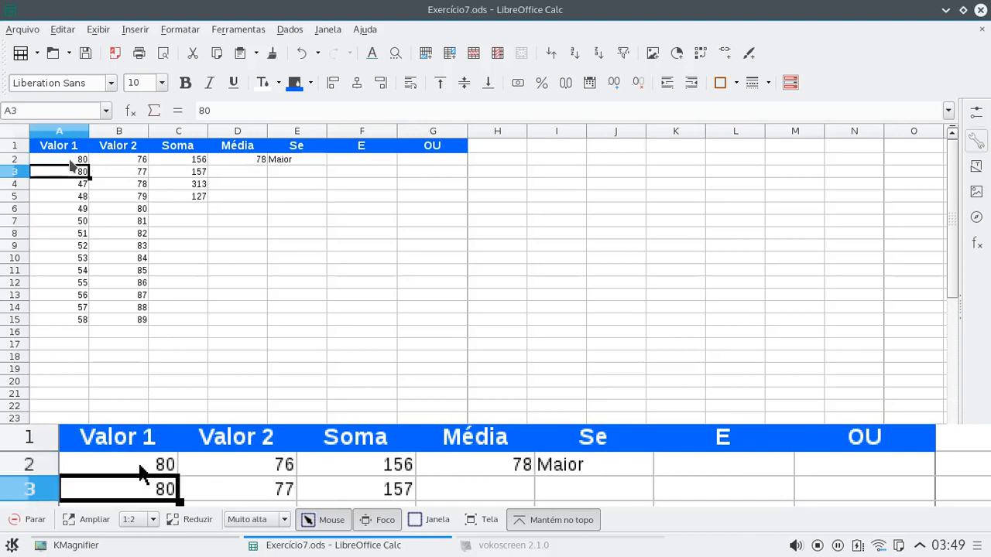
pyautogui.click(73, 162)
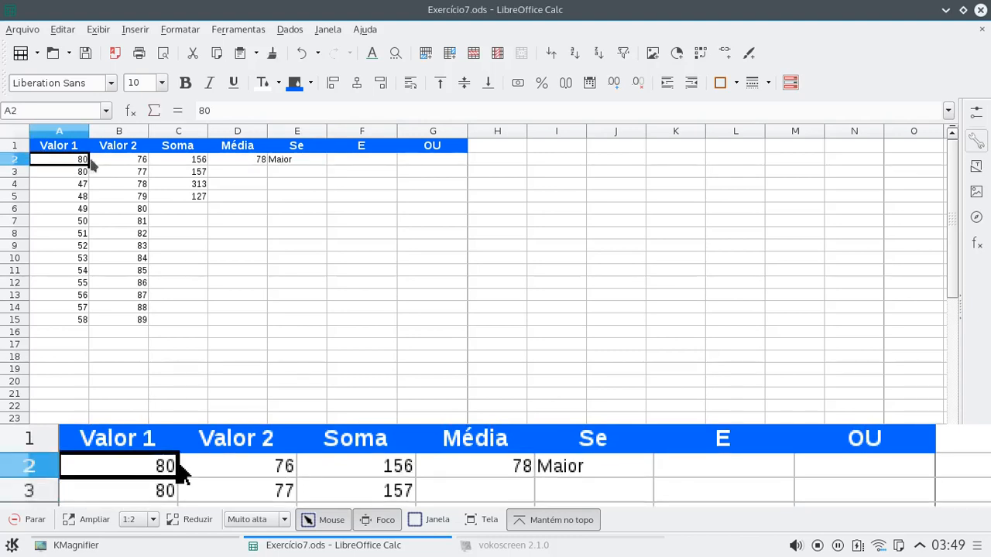
pyautogui.click(129, 165)
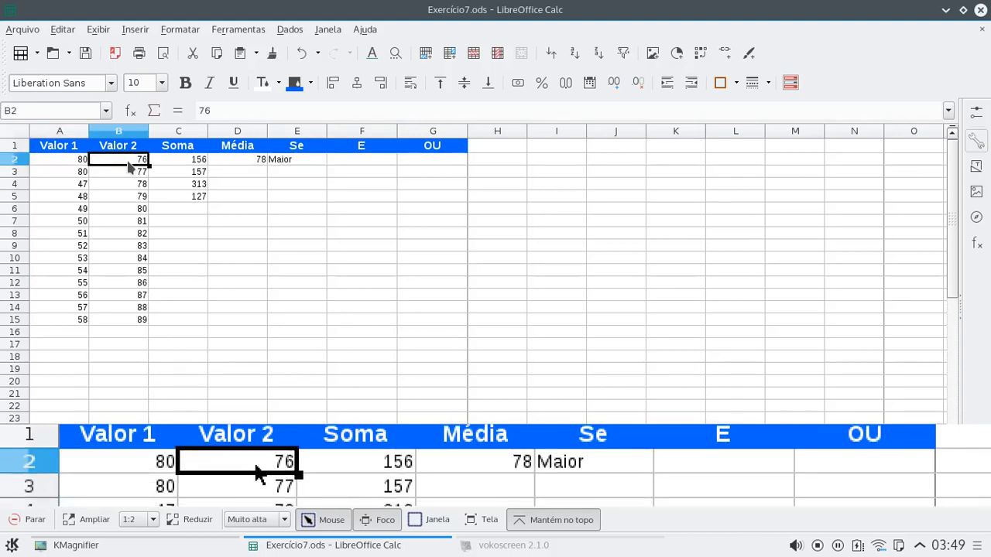
pyautogui.hotkey('ctrl', 'z')
pyautogui.hotkey('ctrl', 'z')
# Examine the logical test and the two results of the SE formula in E2.
pyautogui.click(303, 162)
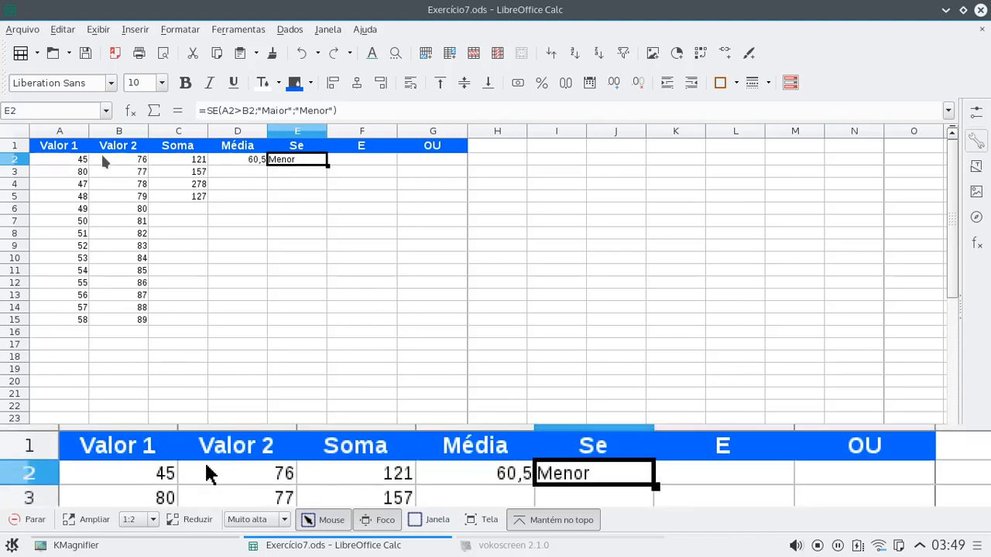
pyautogui.click(341, 167)
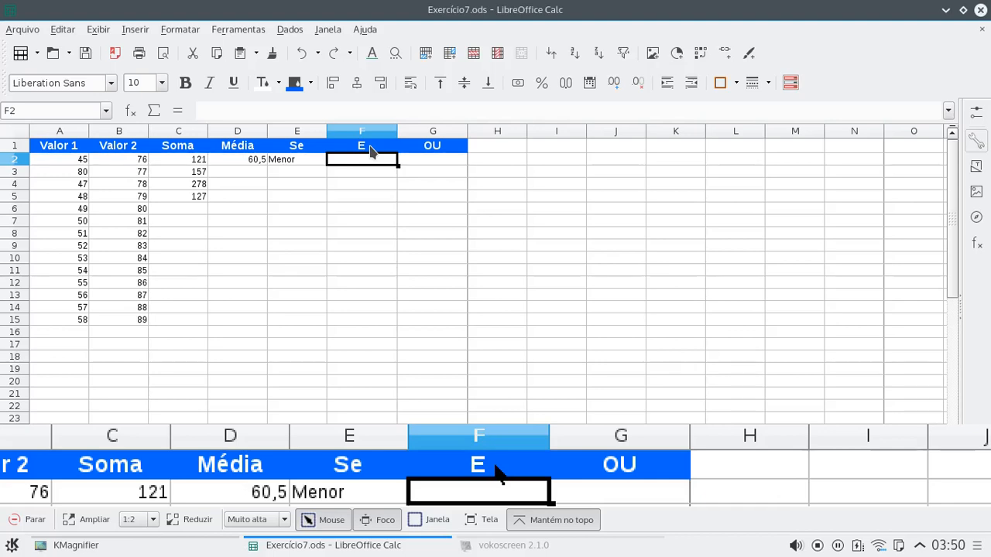
pyautogui.click(309, 160)
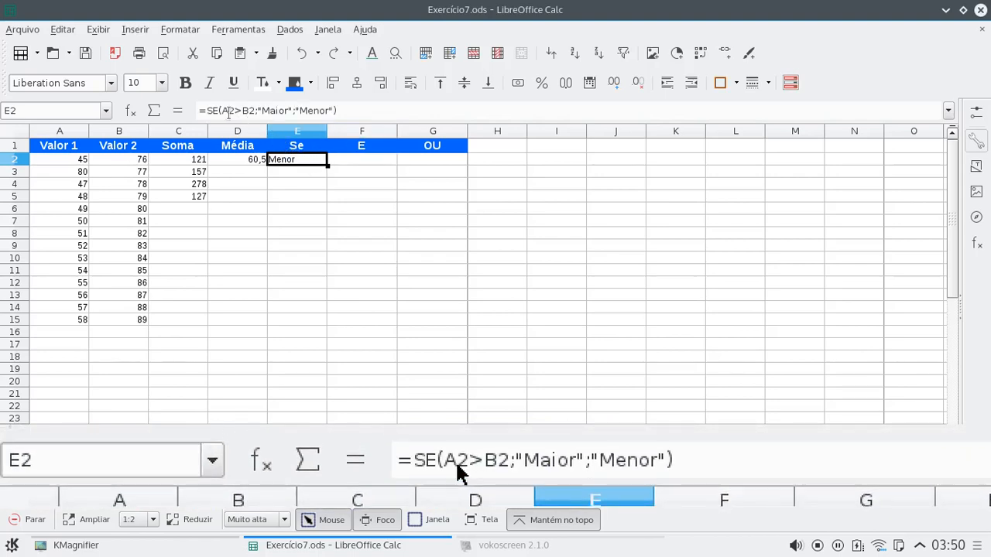
pyautogui.click(225, 111)
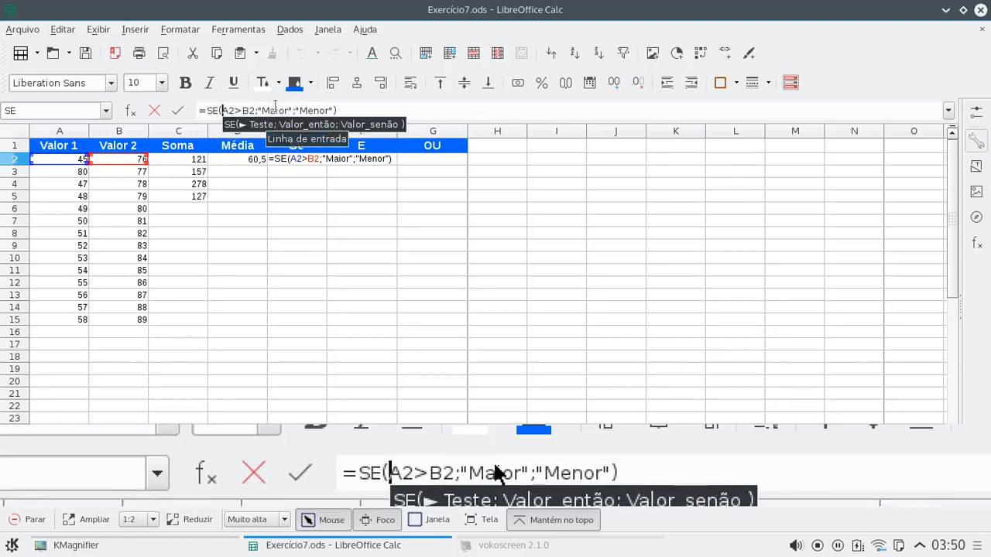
pyautogui.press('Return')
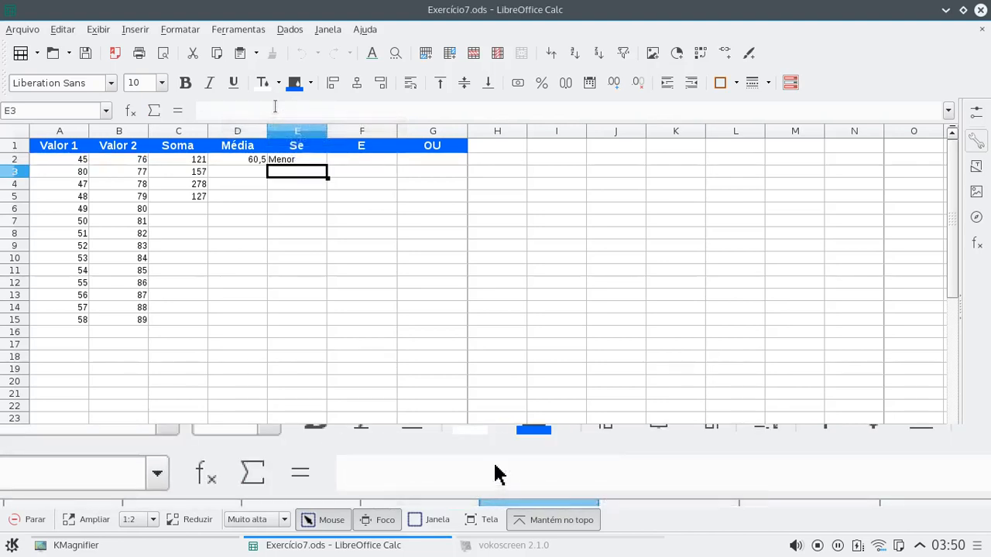
# Enter =E(A2>B2) in F2 to test the row 2 values with the E function.
pyautogui.press('Up')
pyautogui.press('Right')
pyautogui.write('=')
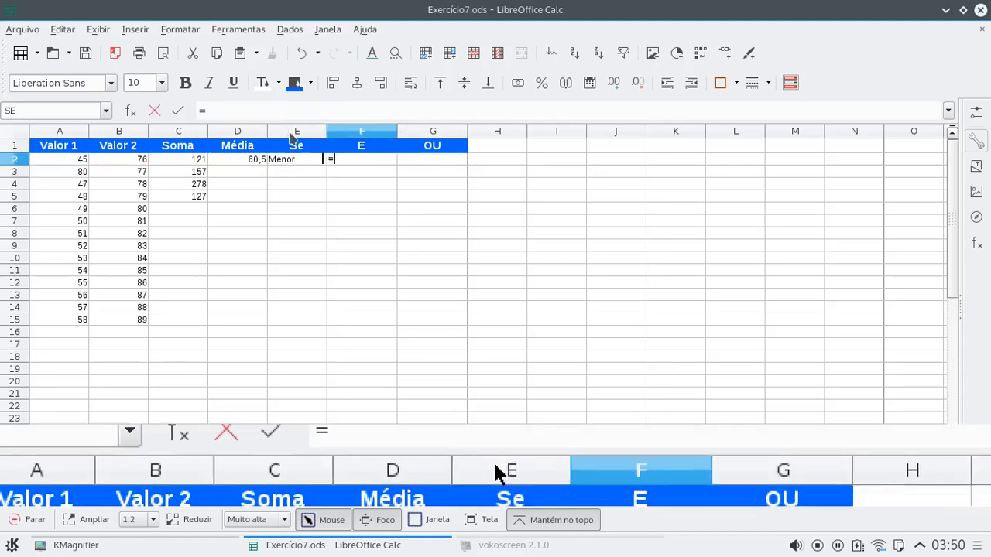
pyautogui.write('e(')
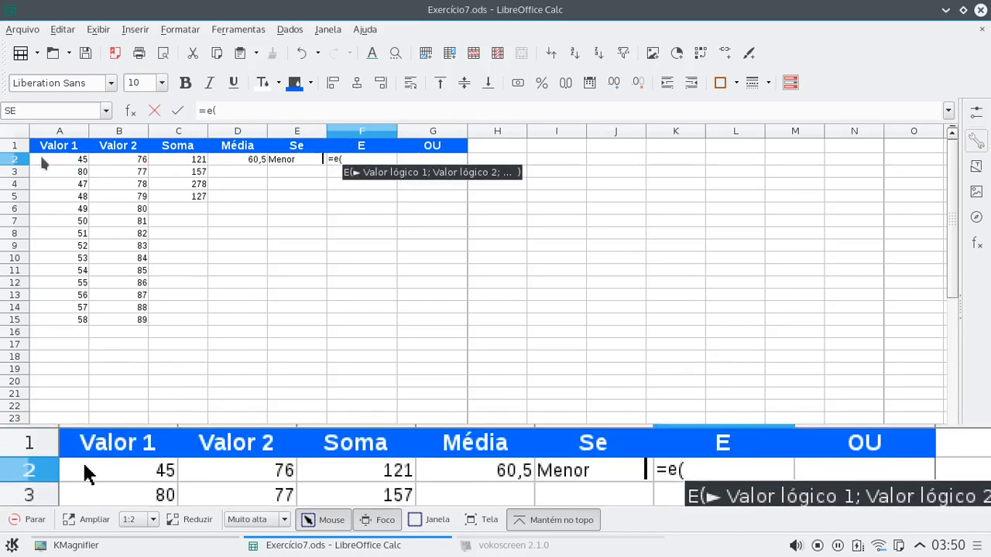
pyautogui.click(48, 159)
pyautogui.write('>')
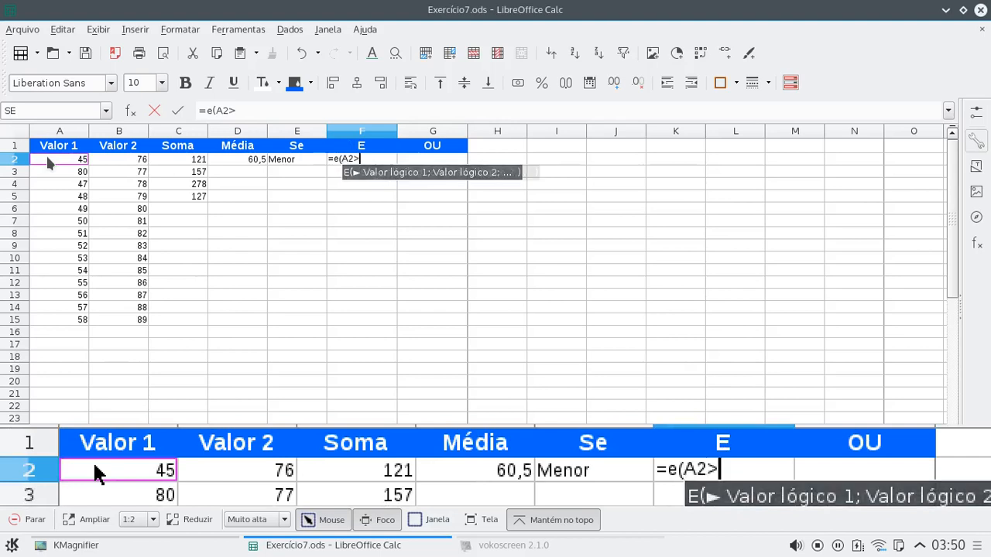
pyautogui.click(97, 160)
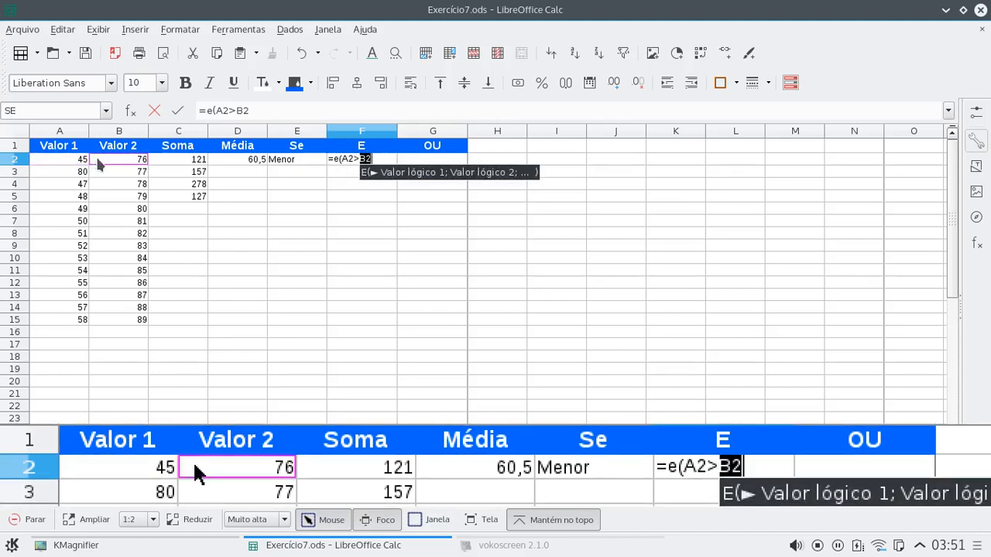
pyautogui.write(')')
pyautogui.press('Return')
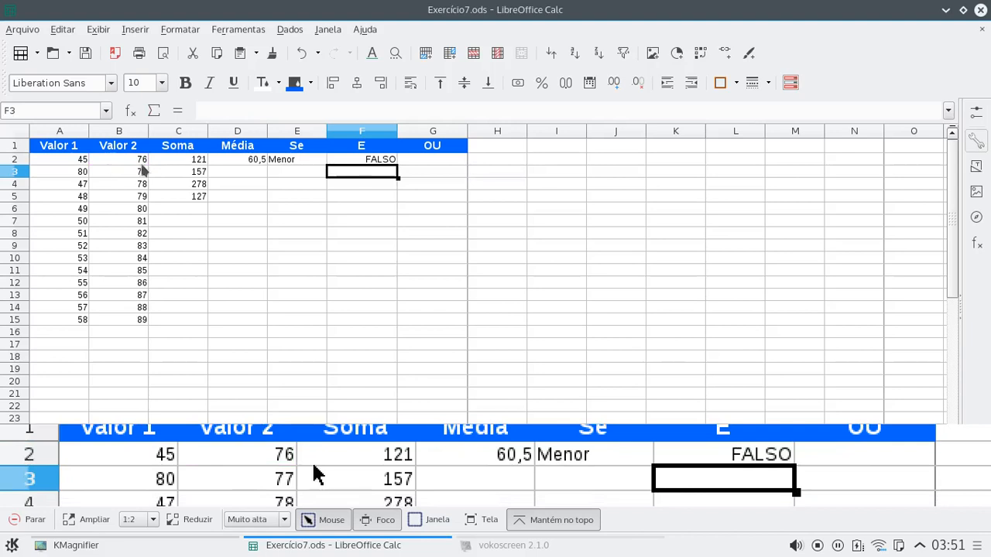
# Try the value 80 in A2 to test the E function, and examine the comparison in the F2 formula.
pyautogui.click(85, 160)
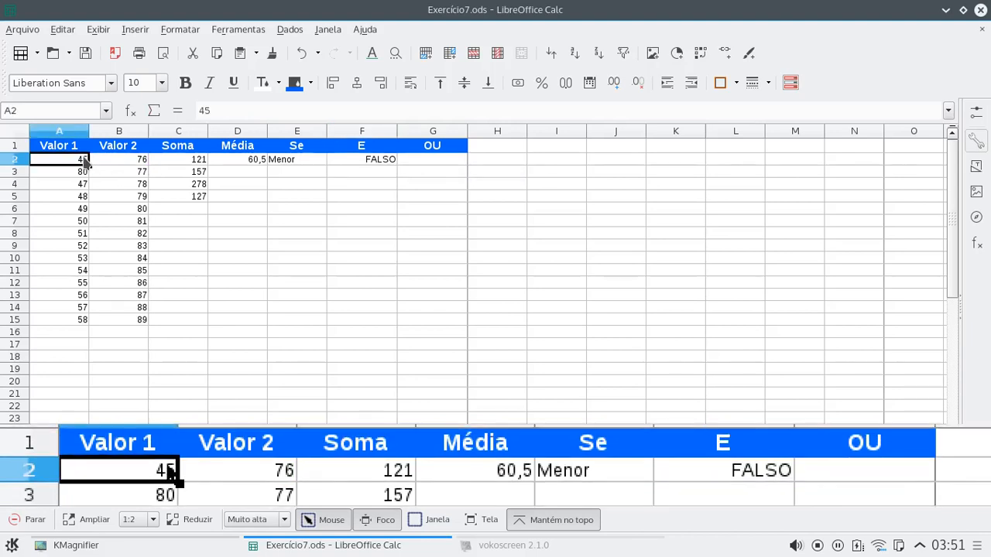
pyautogui.write('80')
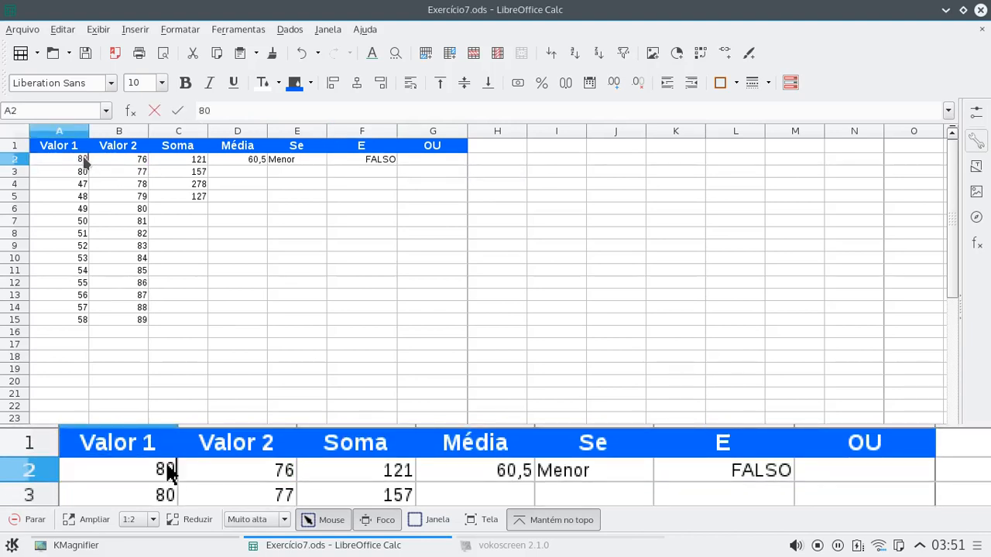
pyautogui.press('Return')
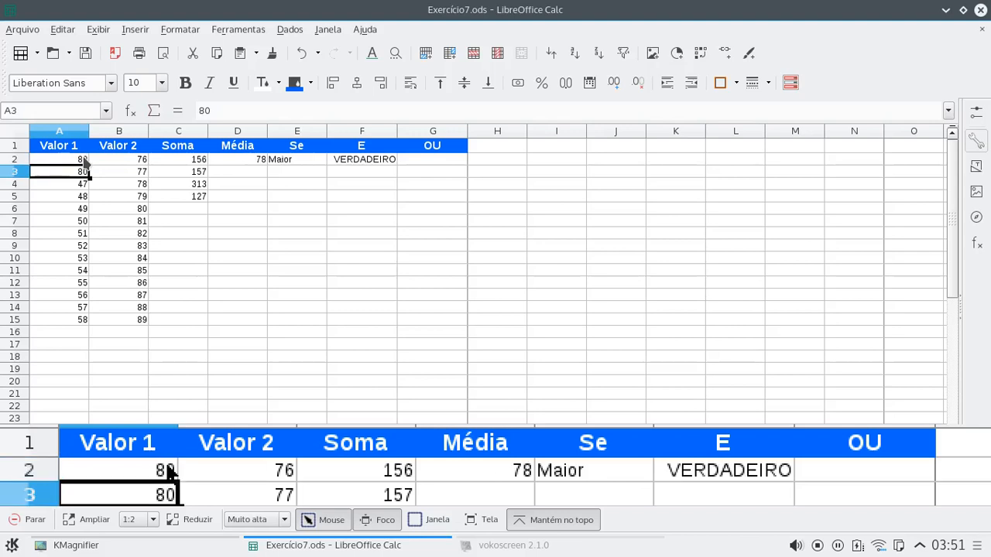
pyautogui.click(85, 161)
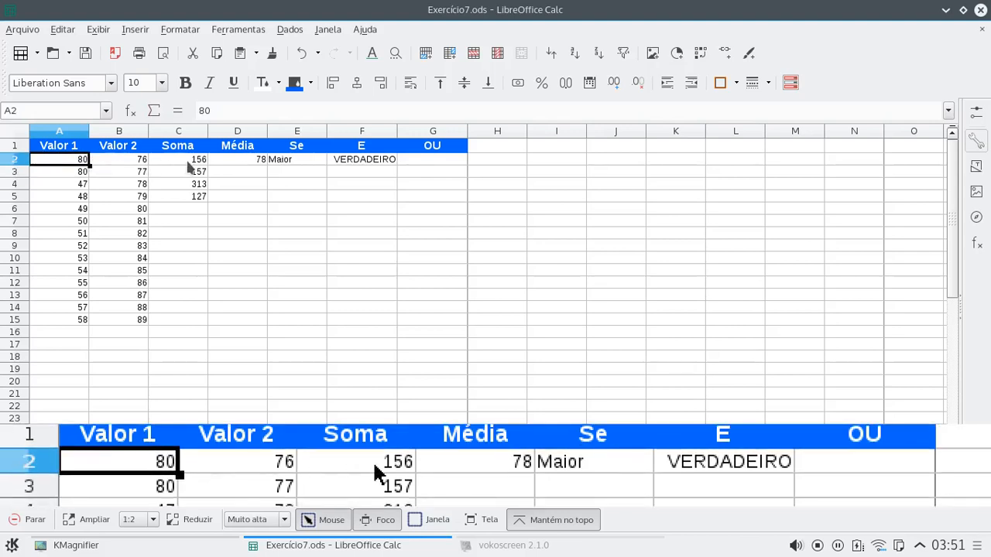
pyautogui.click(354, 160)
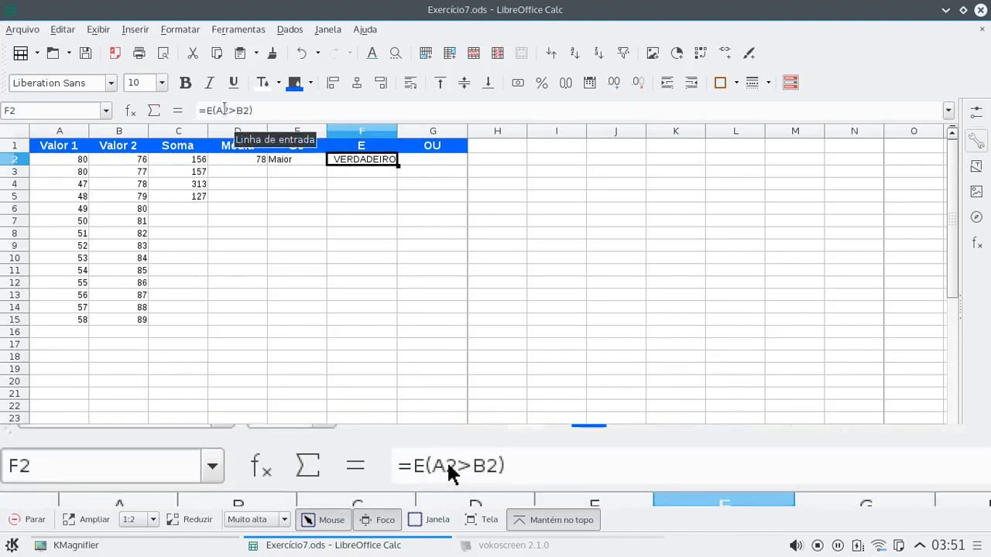
pyautogui.moveTo(217, 111); pyautogui.dragTo(248, 113)
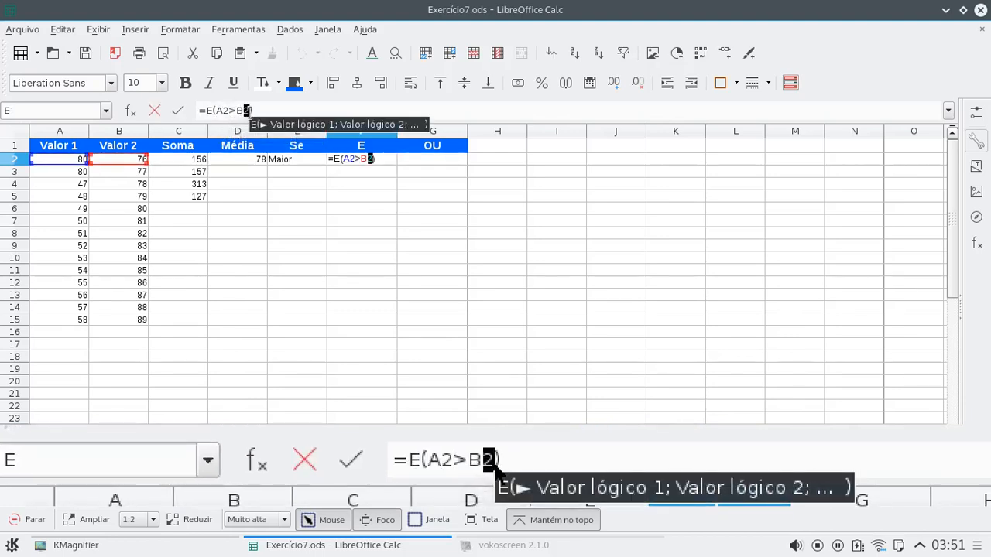
pyautogui.press('Return')
# Set A2 to 45 and A3 to 46 in the Valor 1 column.
pyautogui.click(80, 160)
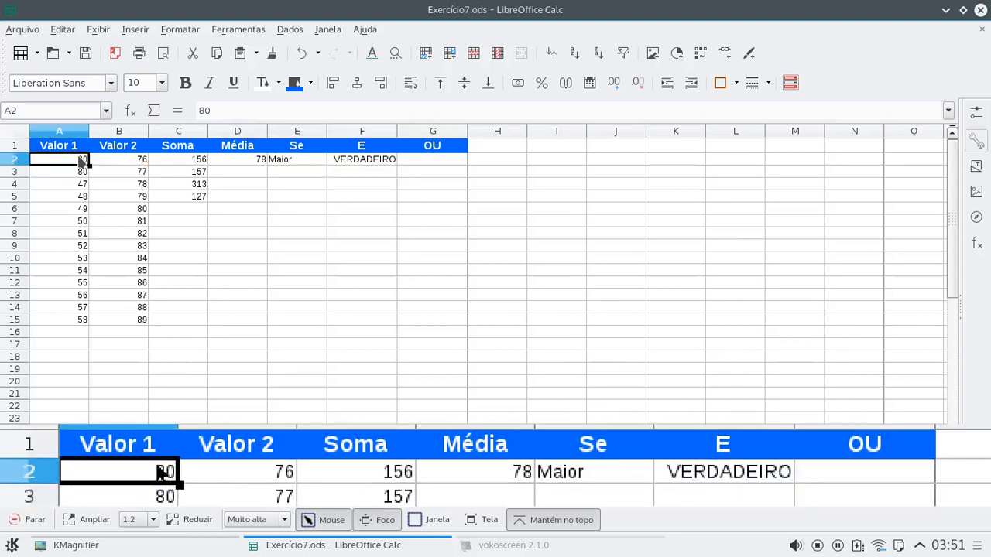
pyautogui.write('45')
pyautogui.press('Return')
pyautogui.press('Return')
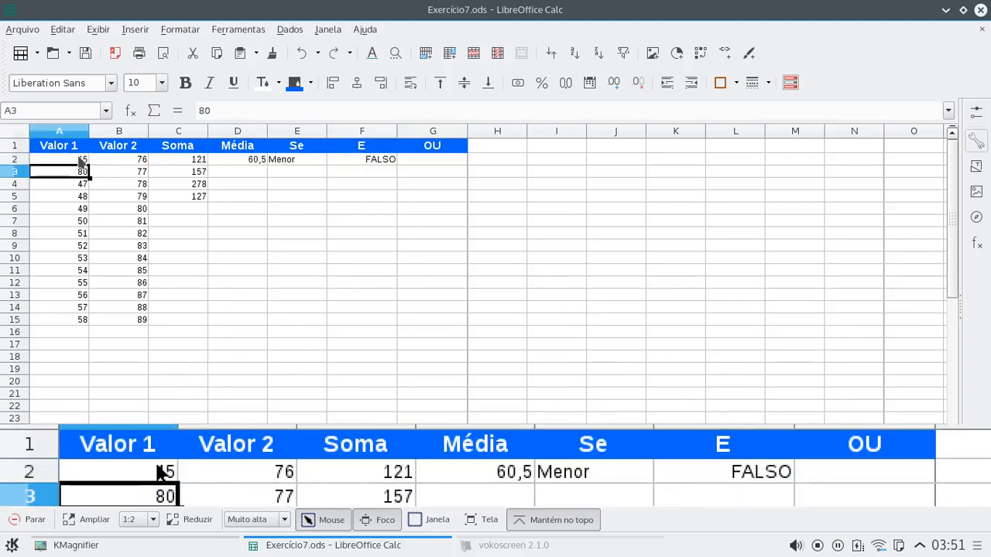
pyautogui.write('46')
pyautogui.press('Return')
pyautogui.press('Up')
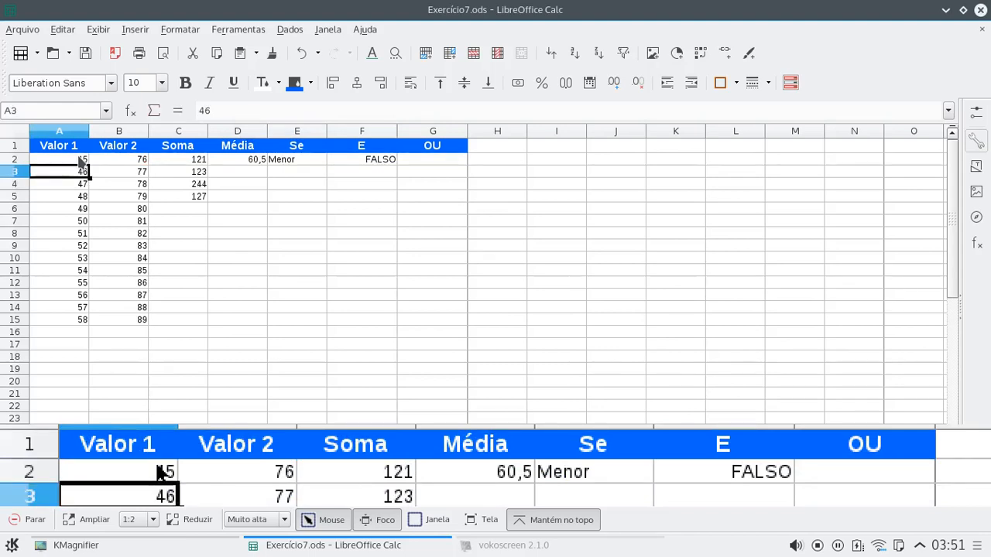
# Begin a formula in G2 with the OU function nested inside SE, as =se(ou(.
pyautogui.press('Up')
pyautogui.press('Right')
pyautogui.press('Right')
pyautogui.press('Right')
pyautogui.press('Right')
pyautogui.press('Right')
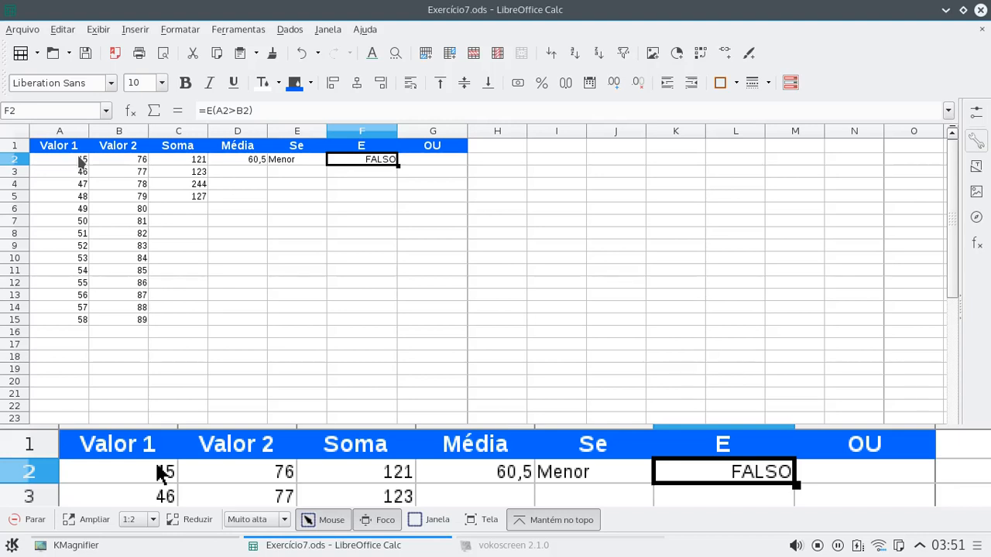
pyautogui.press('Right')
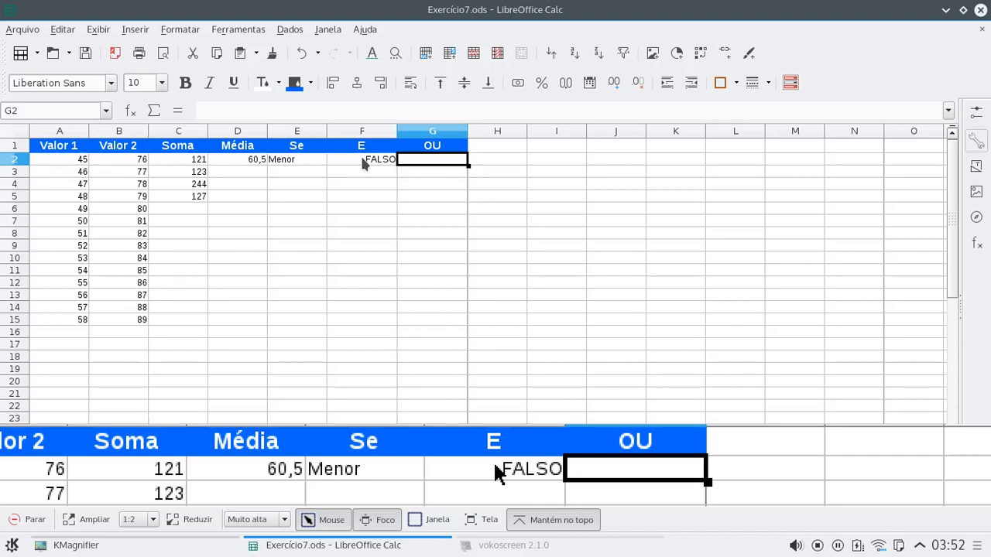
pyautogui.write('=s')
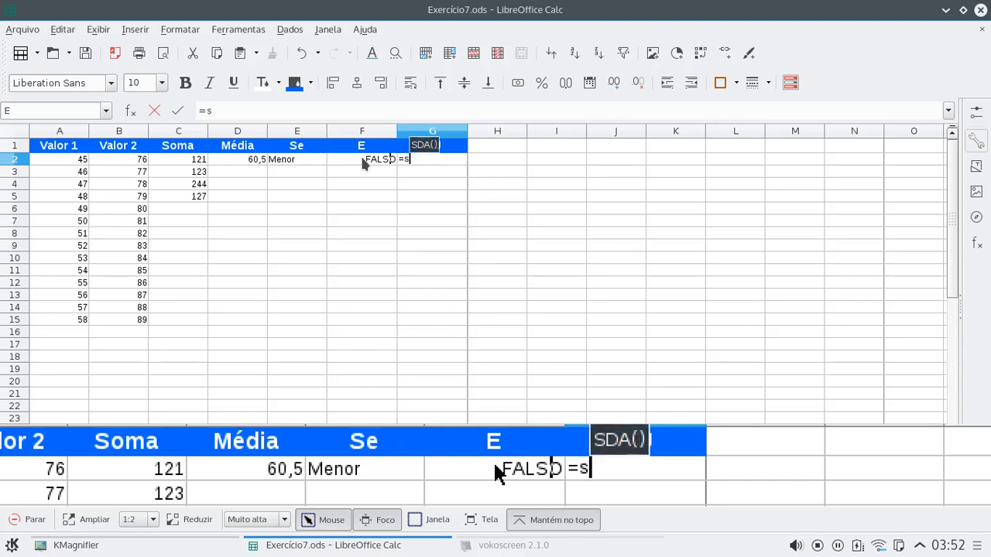
pyautogui.write('e(')
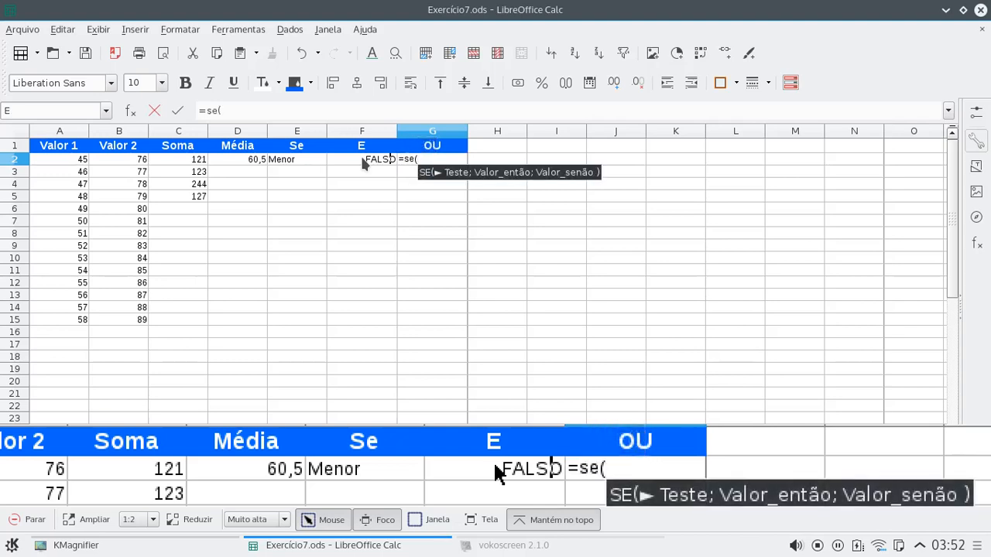
pyautogui.write('ou')
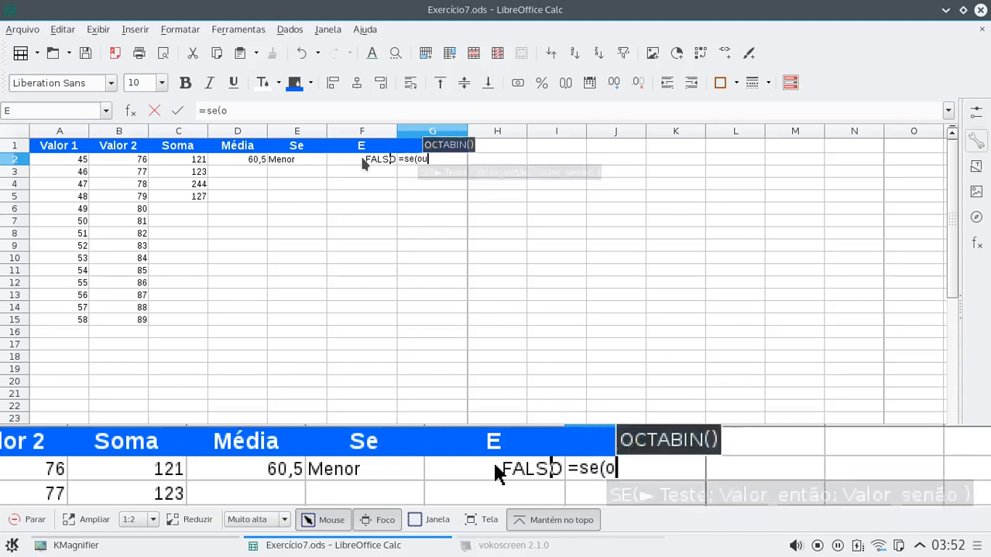
pyautogui.write('(')
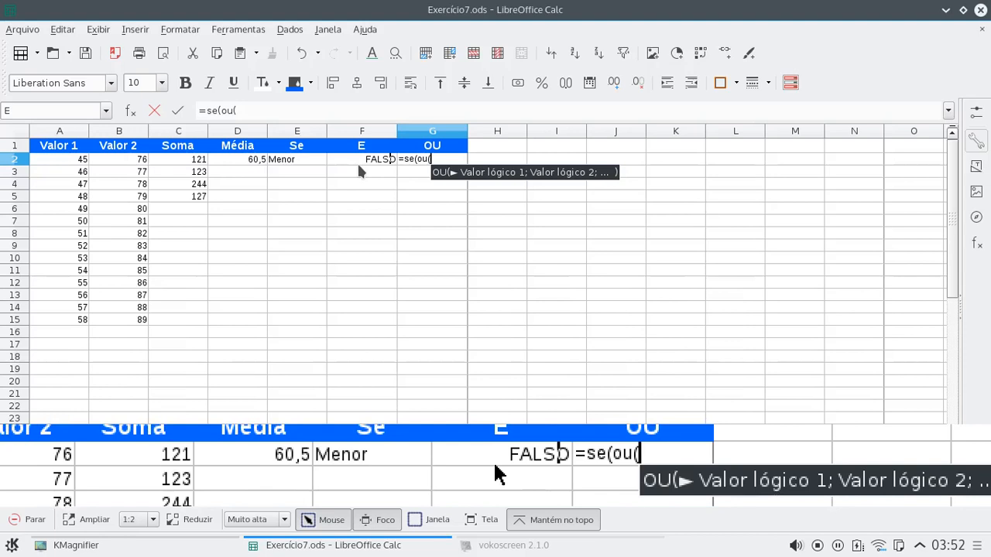
# Give the nested OU function in G2 the conditions A2>10 and B2>20, and close its parenthesis.
pyautogui.click(201, 160)
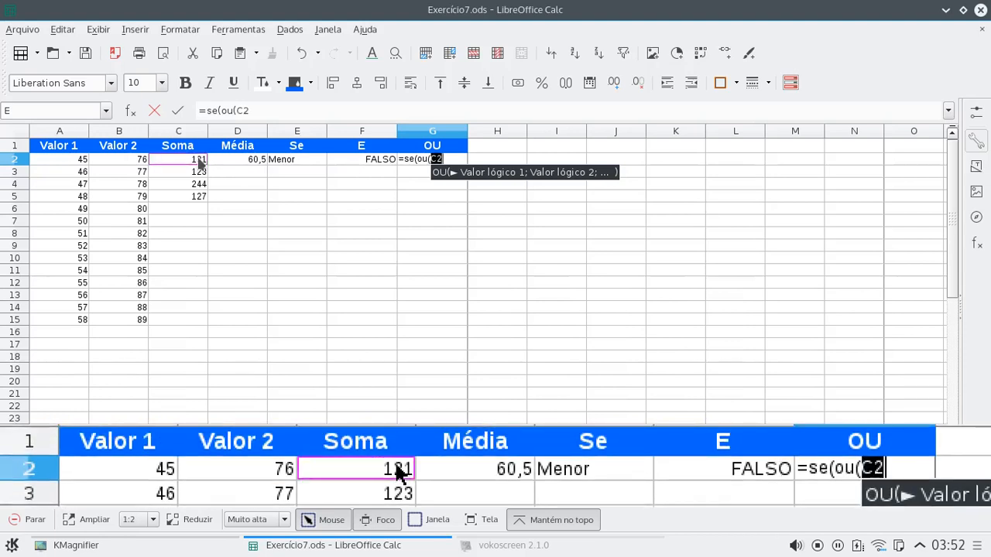
pyautogui.click(80, 161)
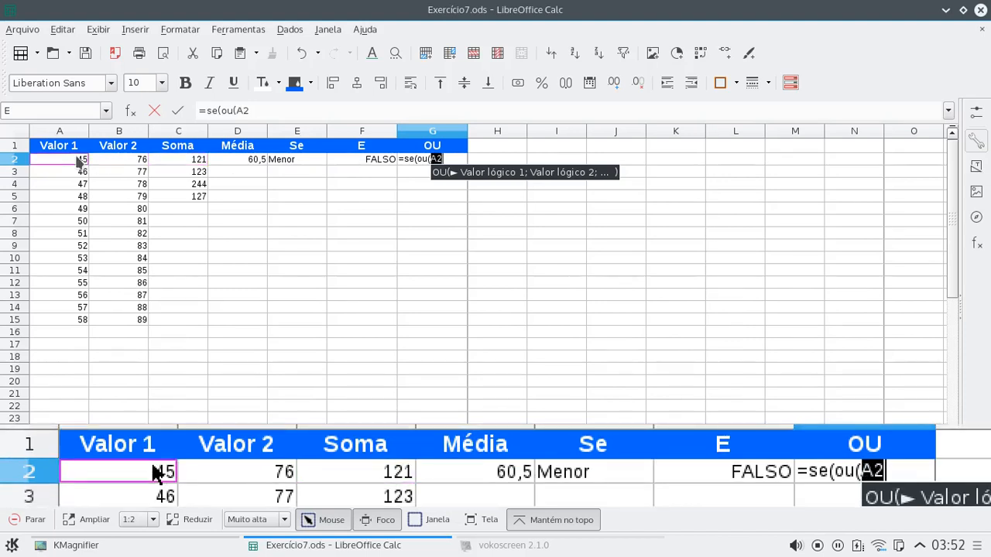
pyautogui.write('>')
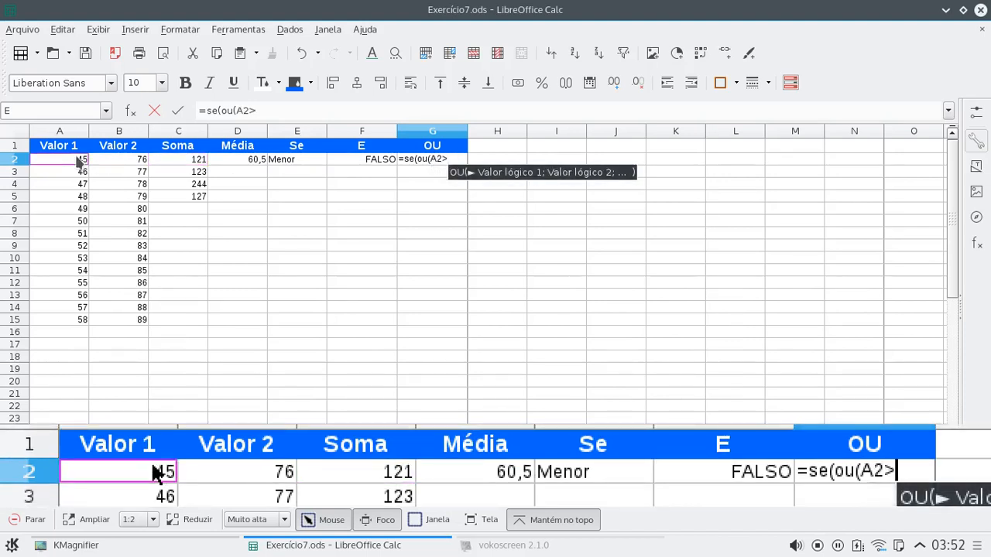
pyautogui.write('10;')
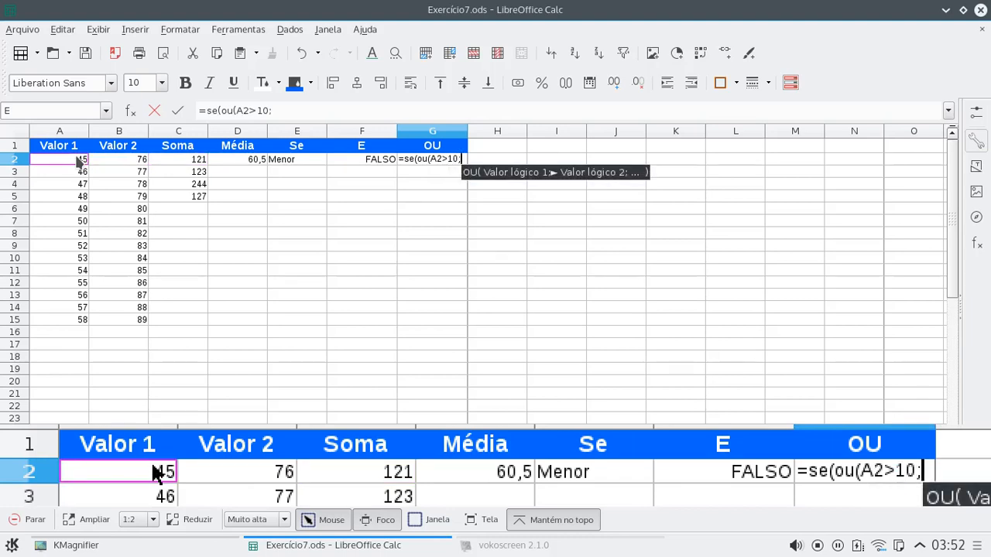
pyautogui.click(100, 161)
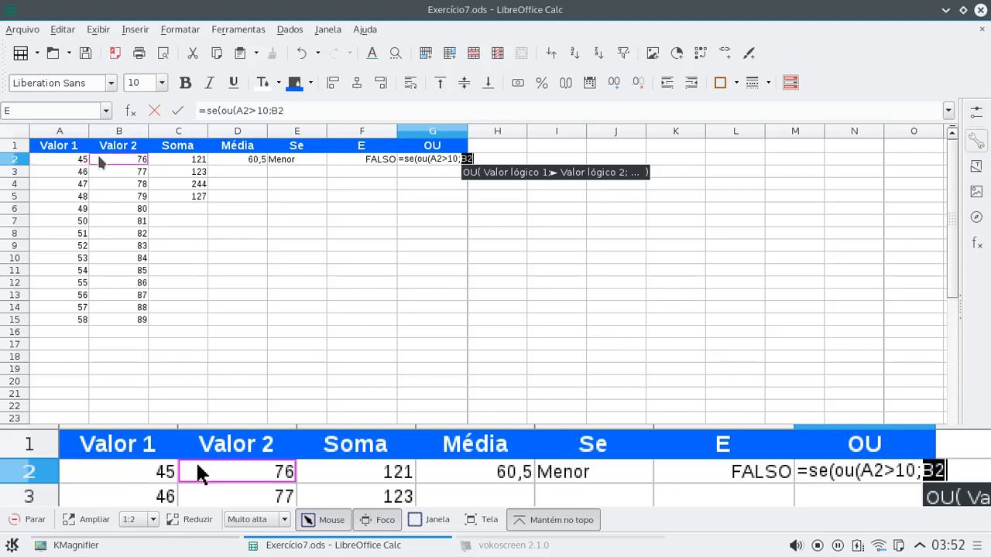
pyautogui.write('>20')
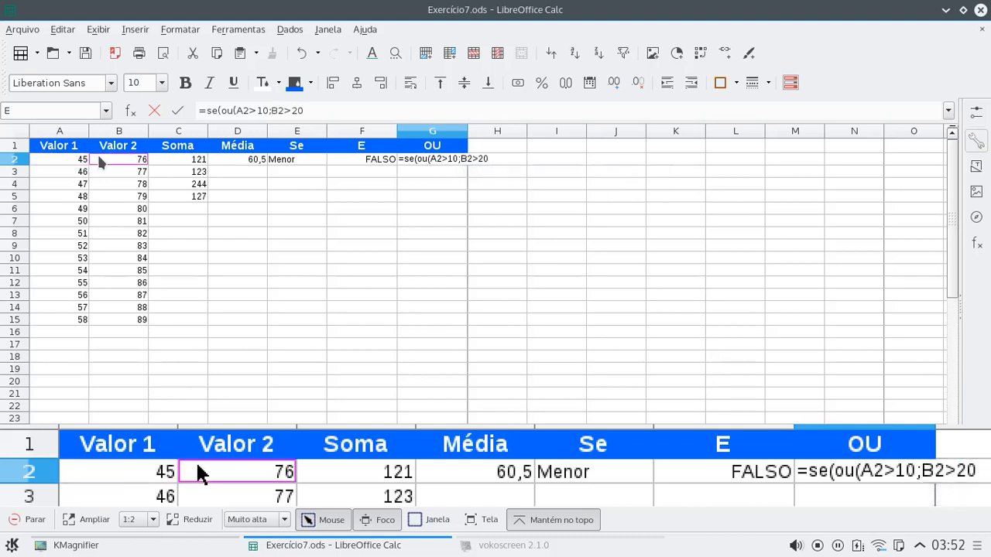
pyautogui.write(')')
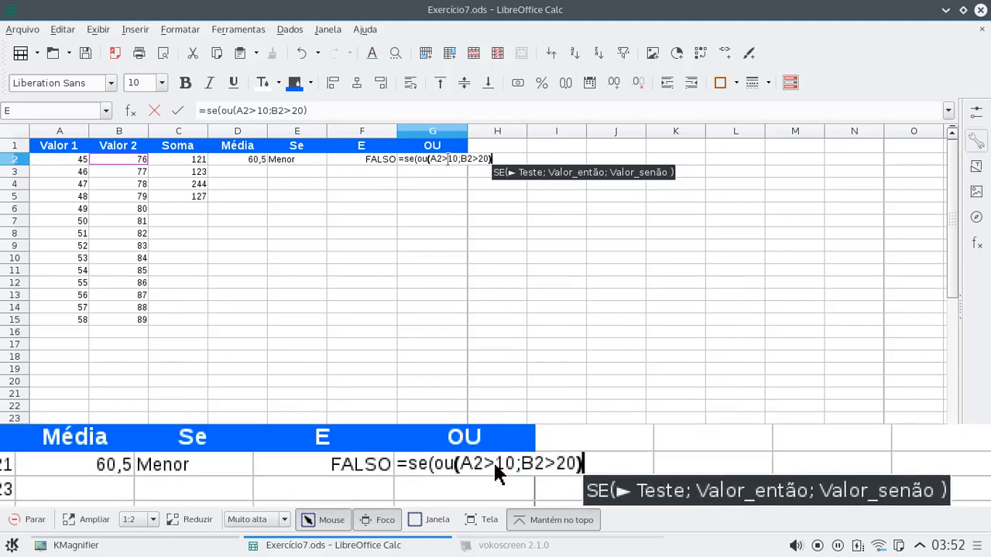
# Add "Maiores que 10" as the result the G2 formula returns when the test is true.
pyautogui.write(';')
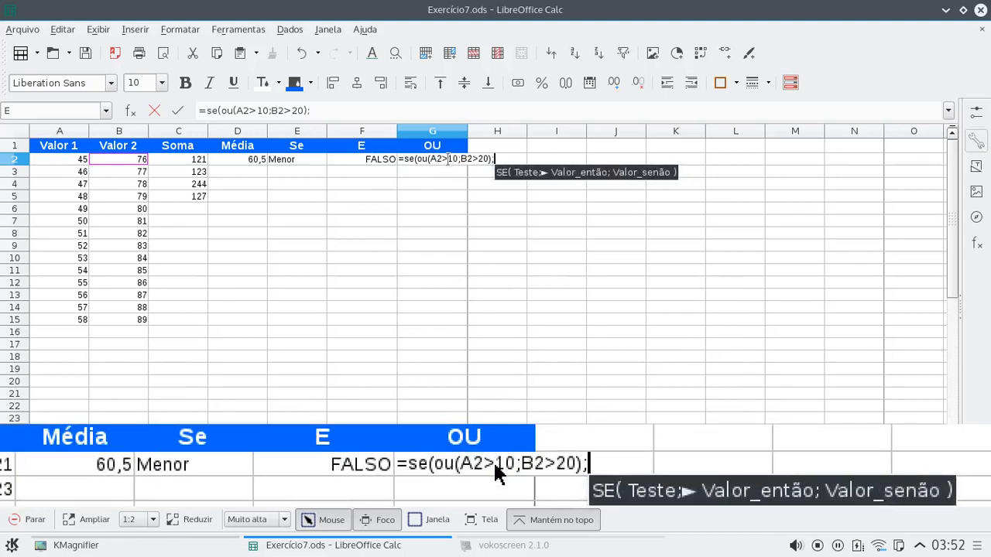
pyautogui.write('"')
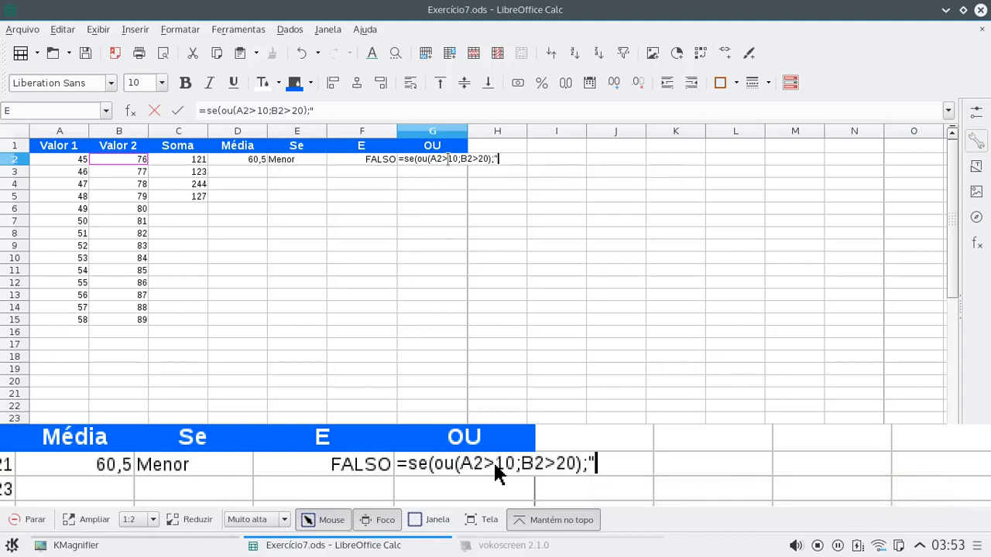
pyautogui.write('Maiores ')
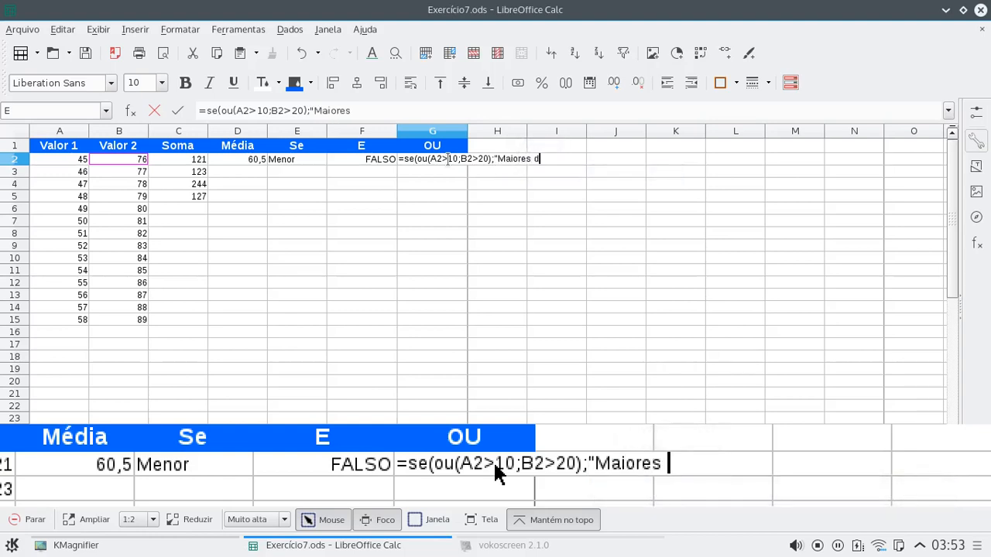
pyautogui.write('que 10"')
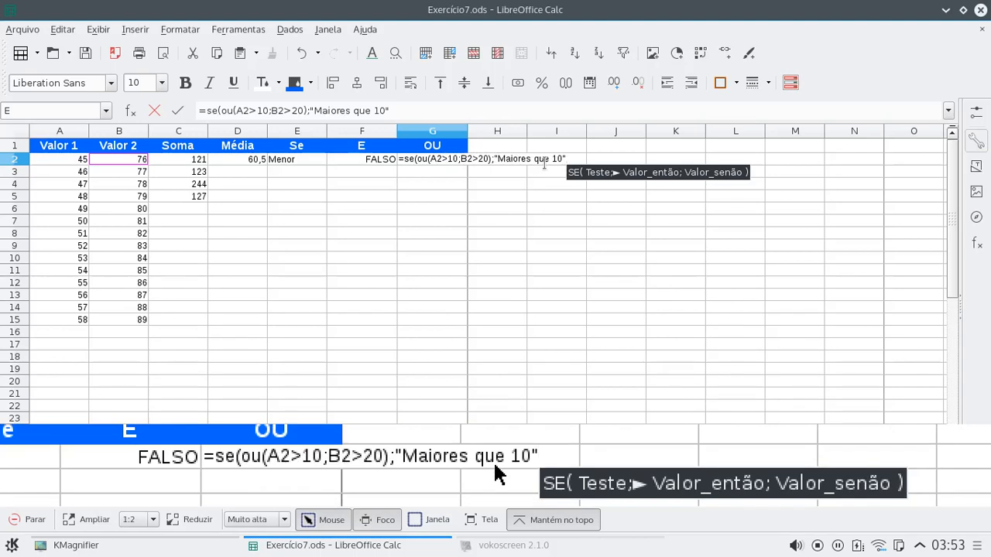
# Complete the G2 formula with "Menores que 10" as the false result, and select G2 to show the formula.
pyautogui.write(';')
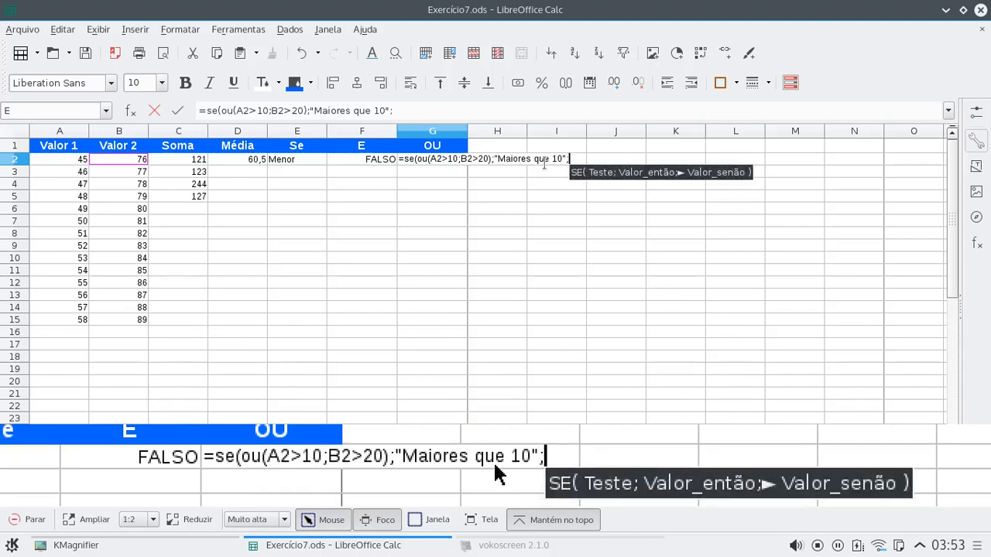
pyautogui.write('"')
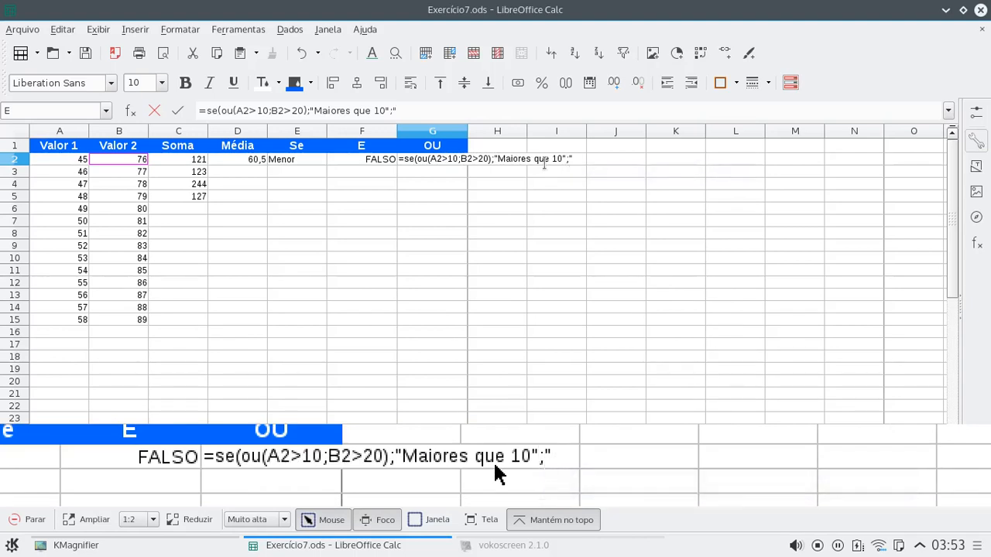
pyautogui.write('E')
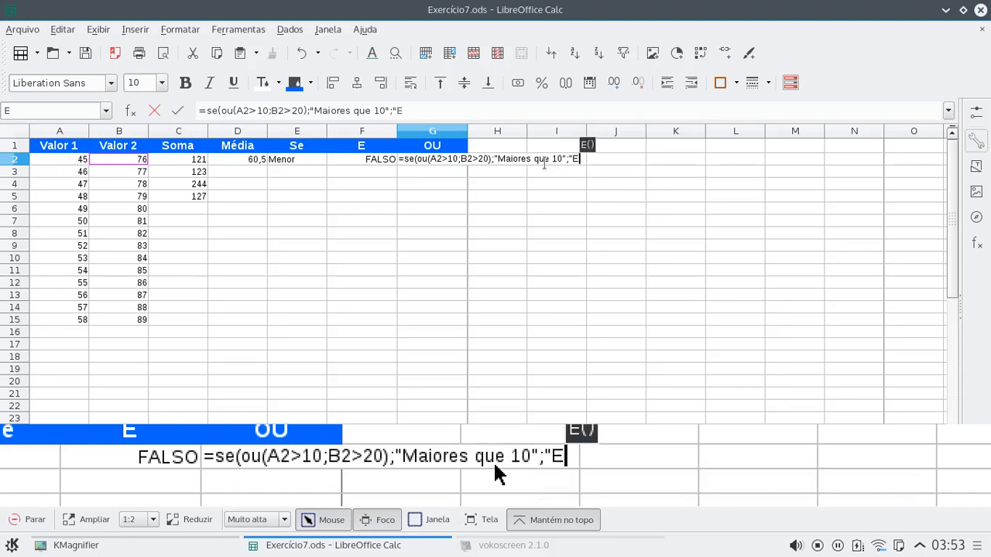
pyautogui.press('BackSpace')
pyautogui.write('M')
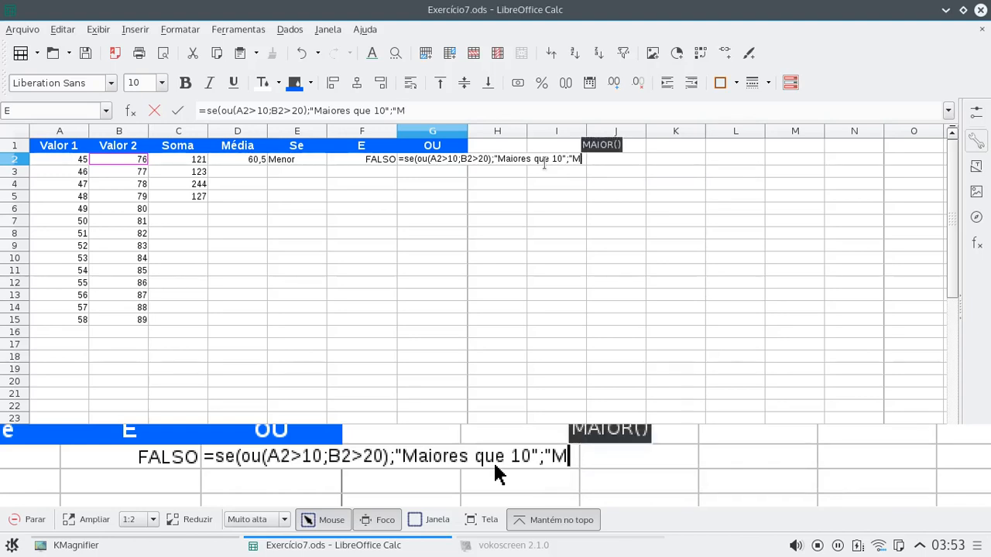
pyautogui.write('eno')
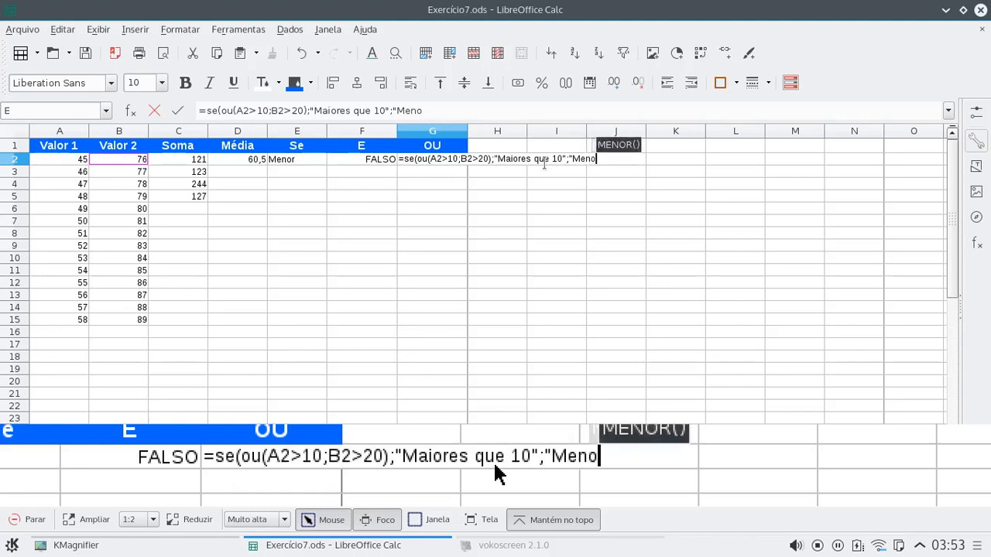
pyautogui.write('res que 10')
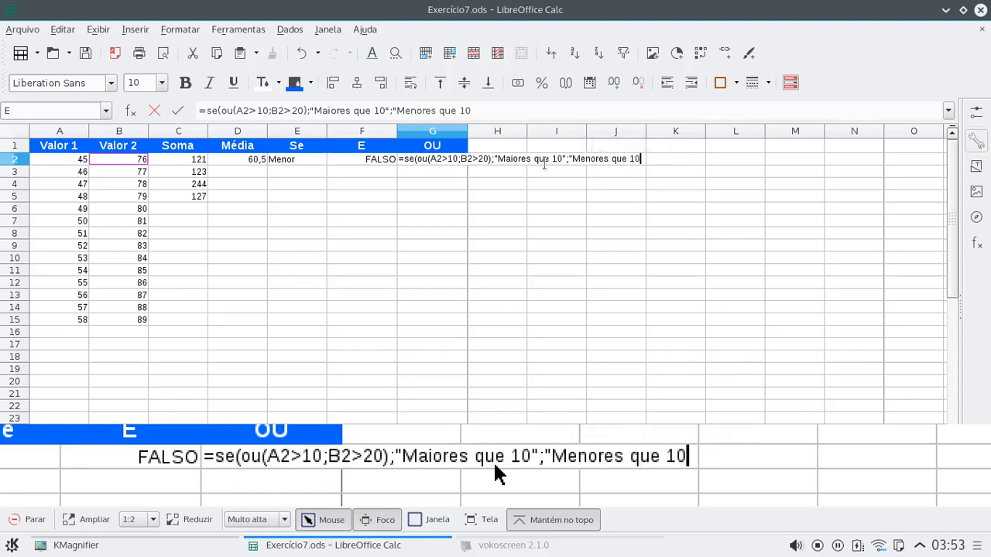
pyautogui.write('"')
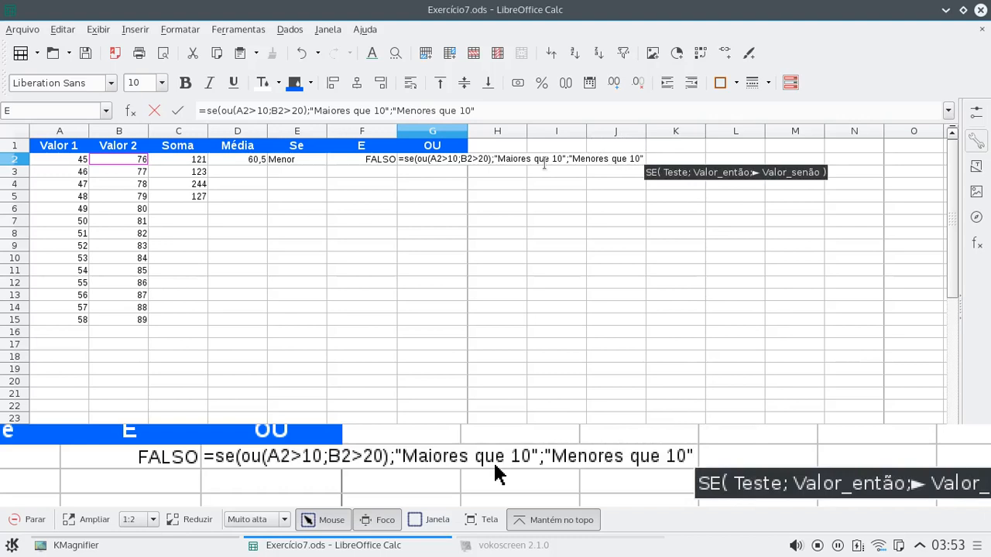
pyautogui.write(')')
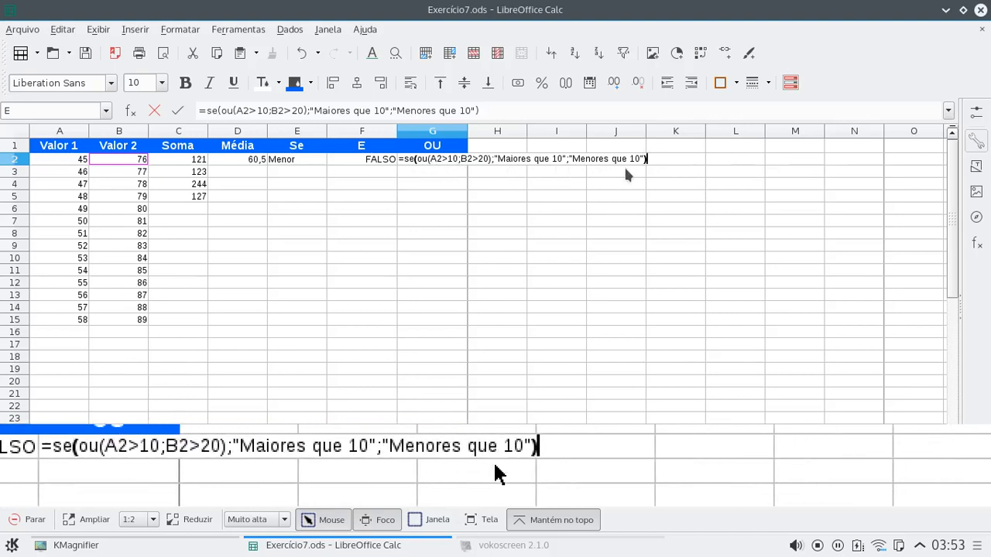
pyautogui.press('Return')
pyautogui.click(445, 161)
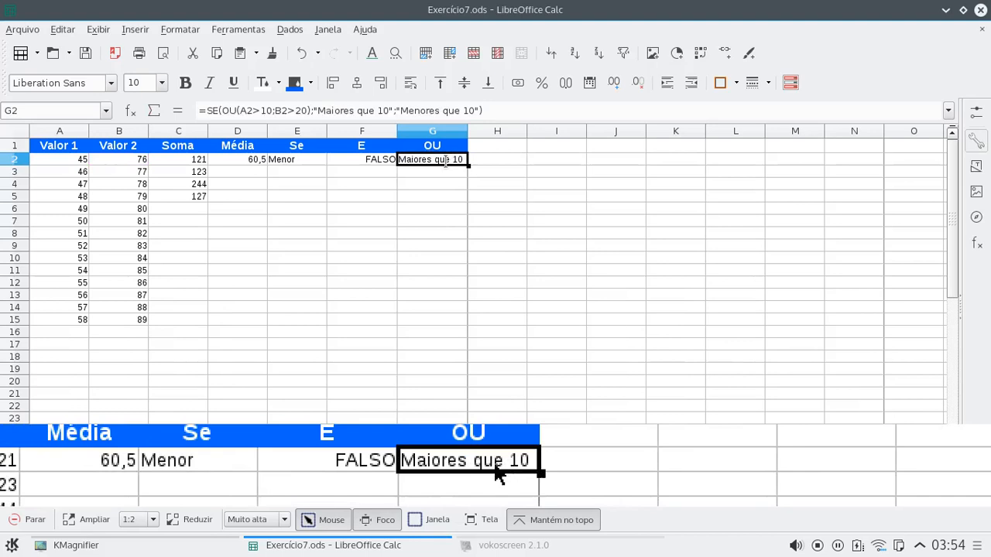
# Review the formulas in F2 and E2, and set the Valor 2 entry in B2 to 15 to test them.
pyautogui.press('Left')
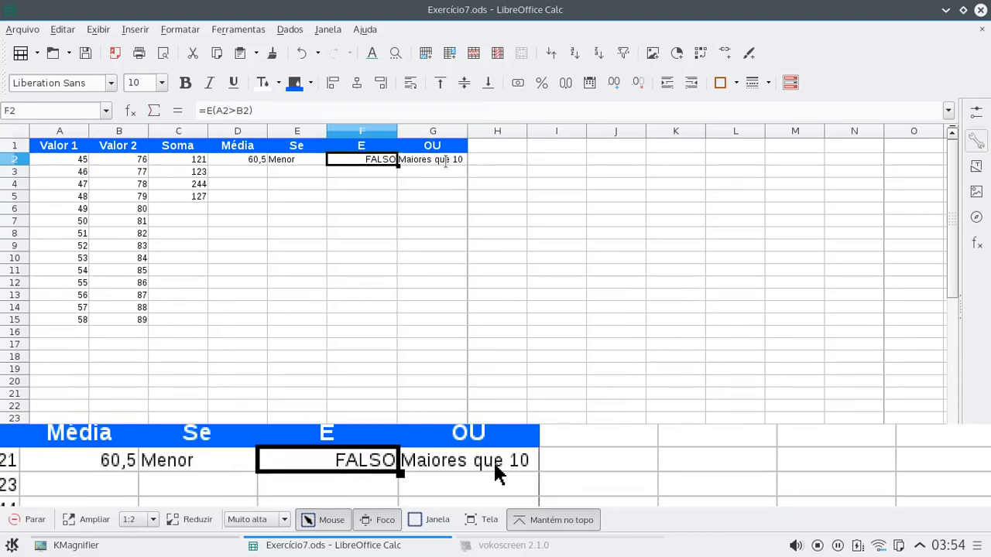
pyautogui.press('Left')
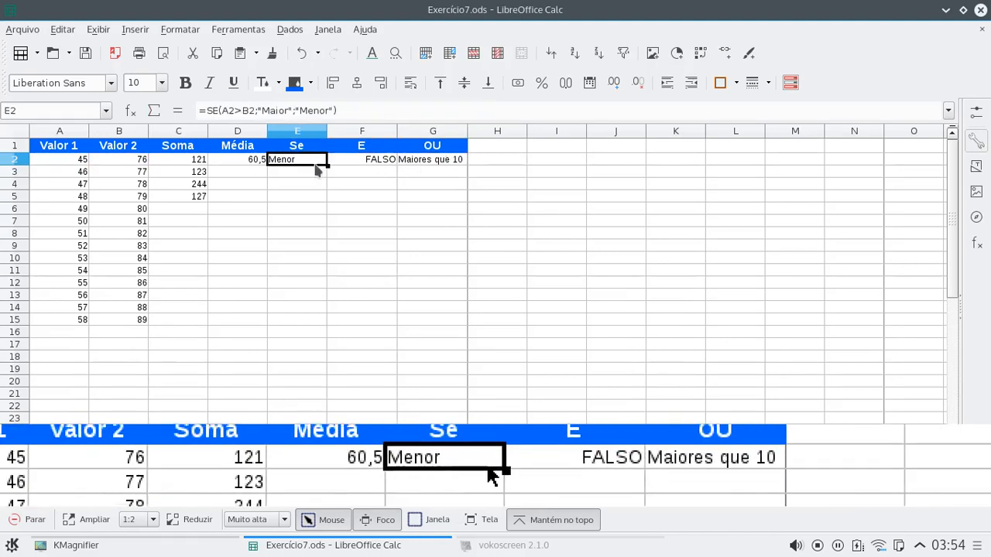
pyautogui.click(141, 164)
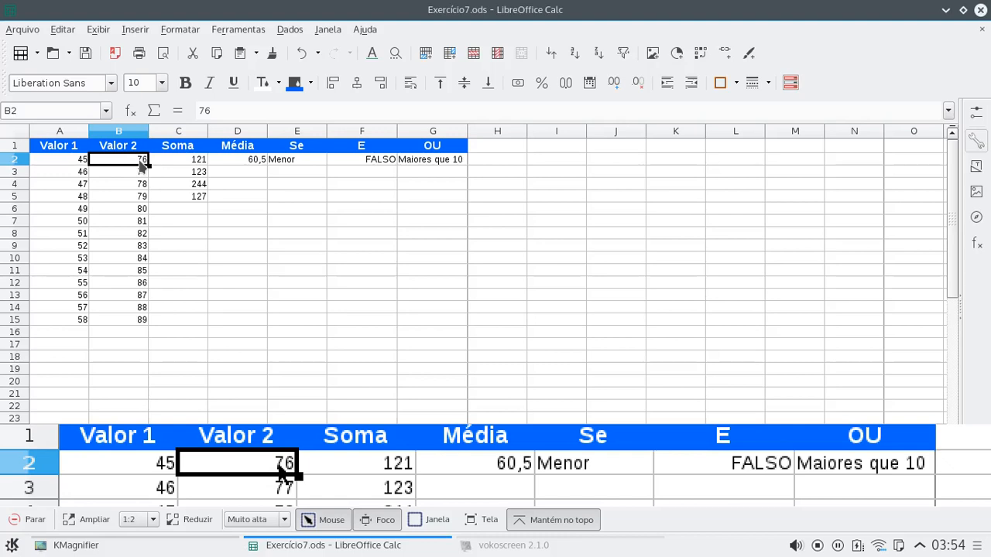
pyautogui.write('15')
pyautogui.press('Return')
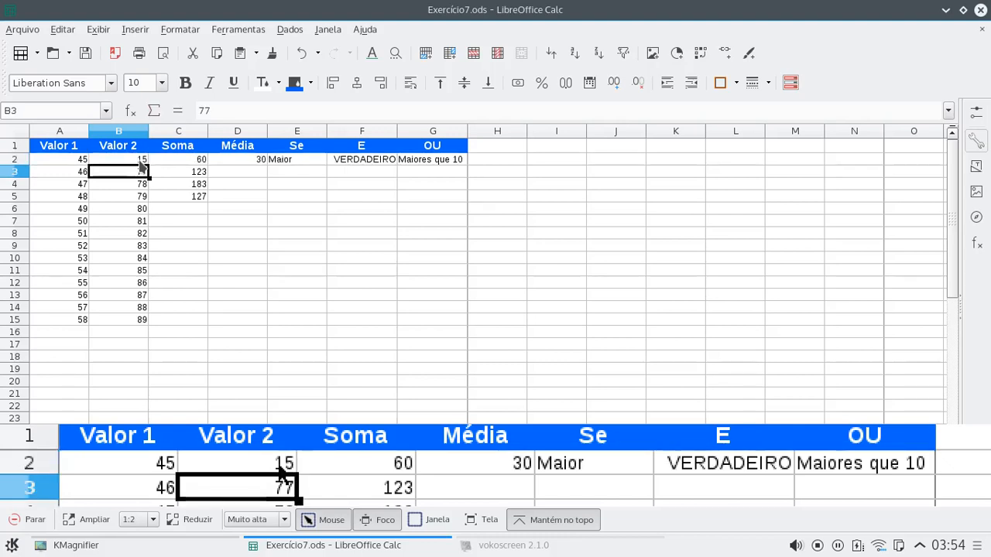
# Set B2 to 5 and select G2 to check the OU formula against the new value.
pyautogui.click(140, 162)
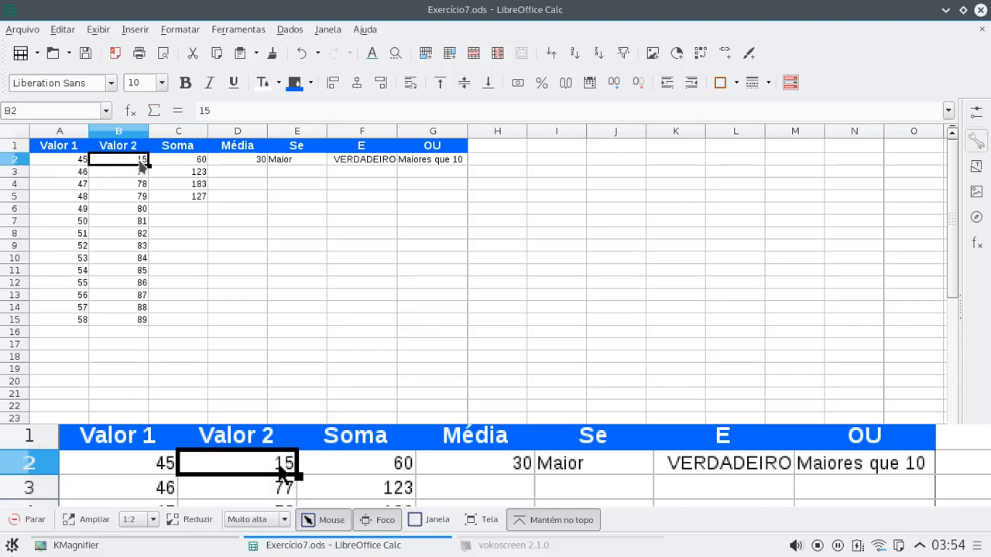
pyautogui.write('5')
pyautogui.press('Return')
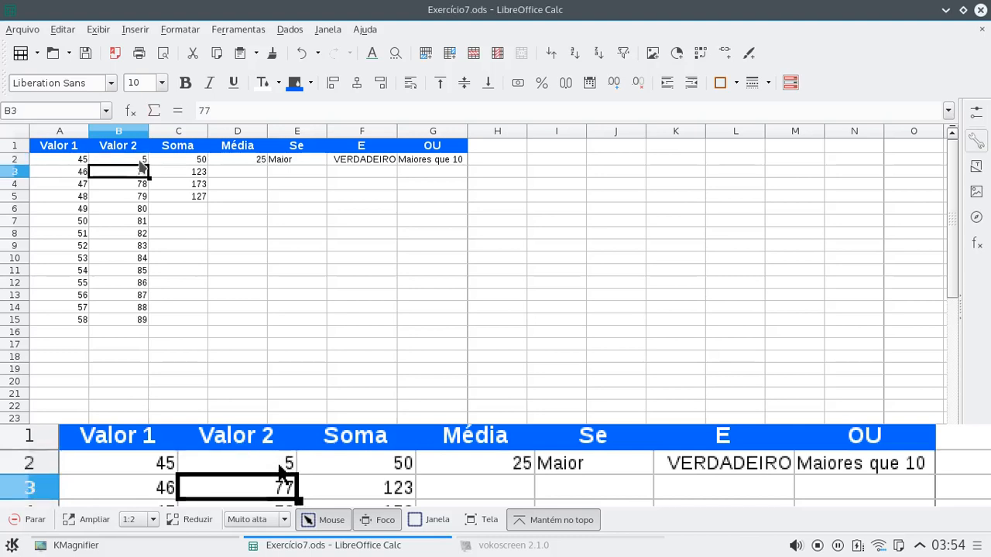
pyautogui.press('Up')
pyautogui.press('Right')
pyautogui.press('Right')
pyautogui.press('Right')
pyautogui.press('Right')
pyautogui.press('Right')
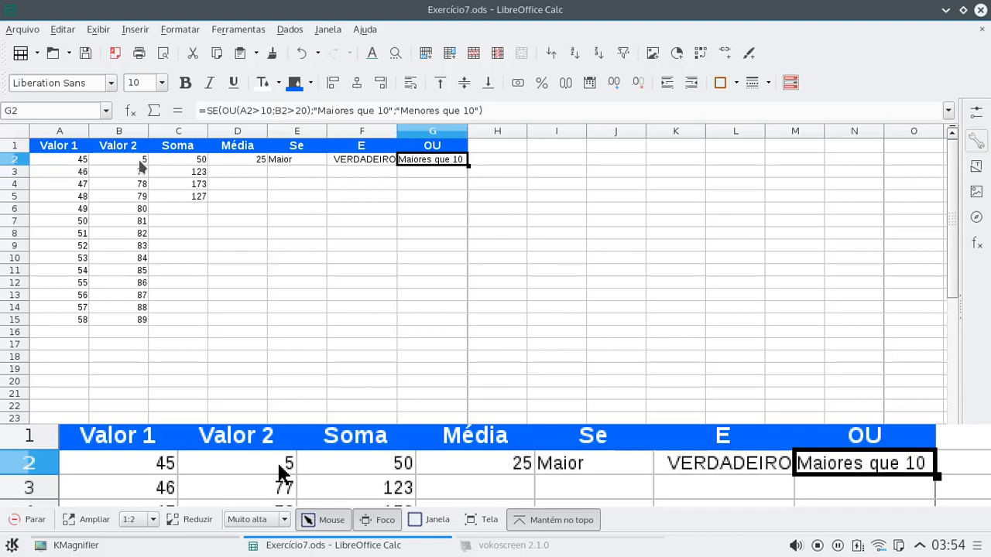
# Compare the values in A2 and B2 with the conditions in the G2 formula, and highlight its OU function name.
pyautogui.press('Left')
pyautogui.press('Left')
pyautogui.press('Left')
pyautogui.press('Left')
pyautogui.press('Left')
pyautogui.press('Left')
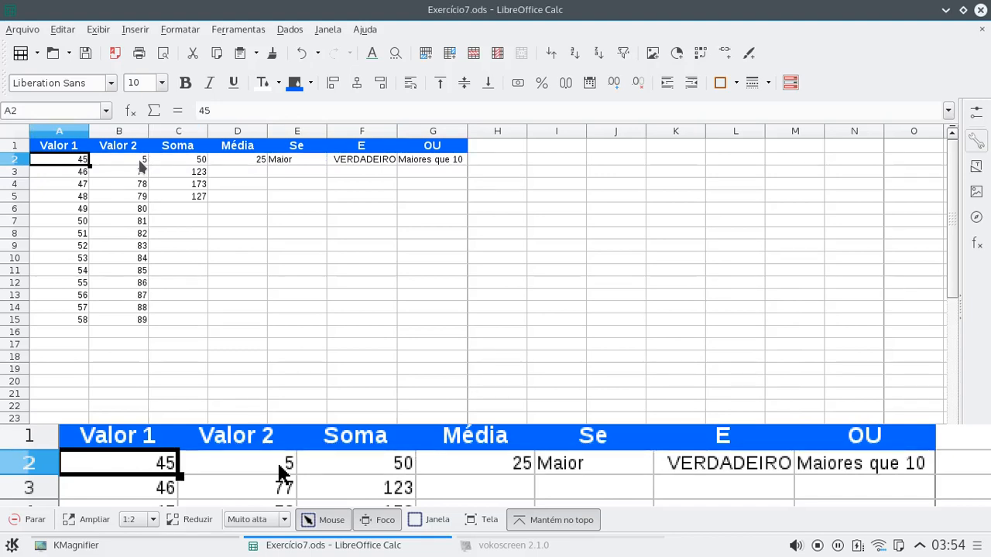
pyautogui.press('Right')
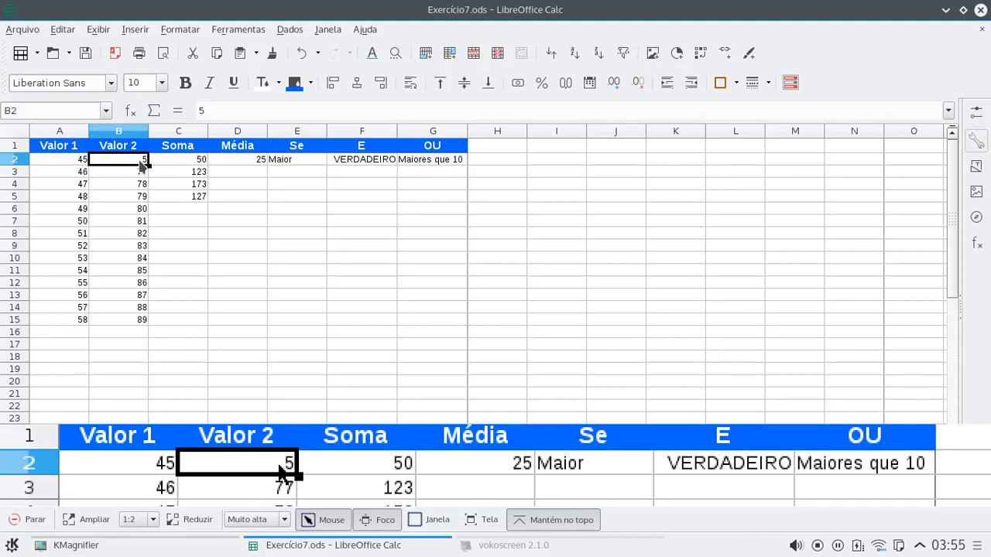
pyautogui.press('Right')
pyautogui.press('Right')
pyautogui.press('Right')
pyautogui.press('Right')
pyautogui.press('Right')
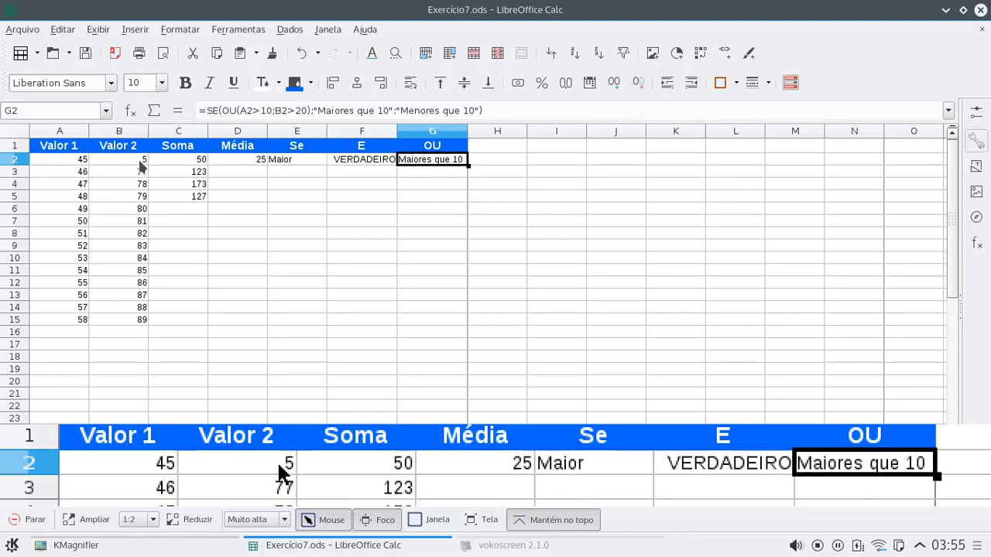
pyautogui.doubleClick(230, 110)
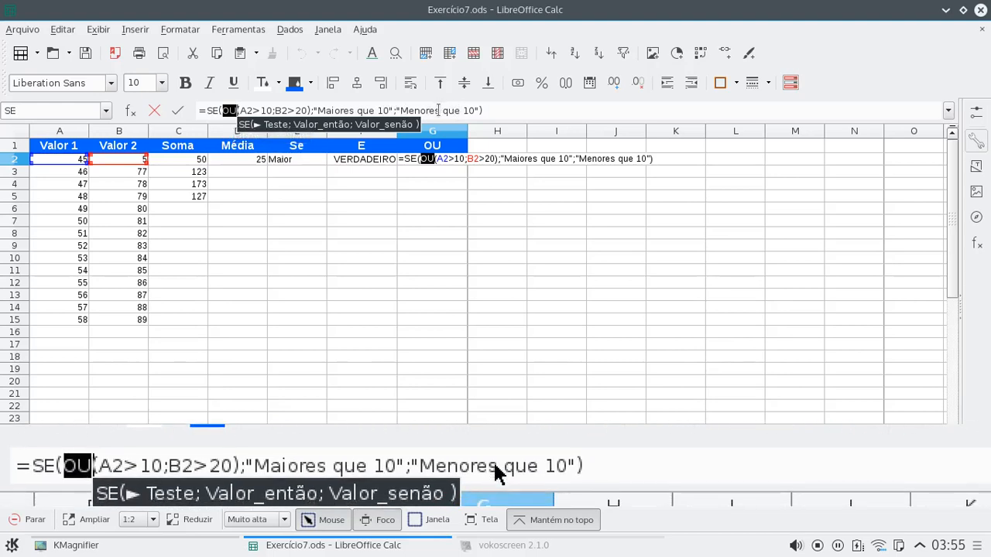
pyautogui.press('Return')
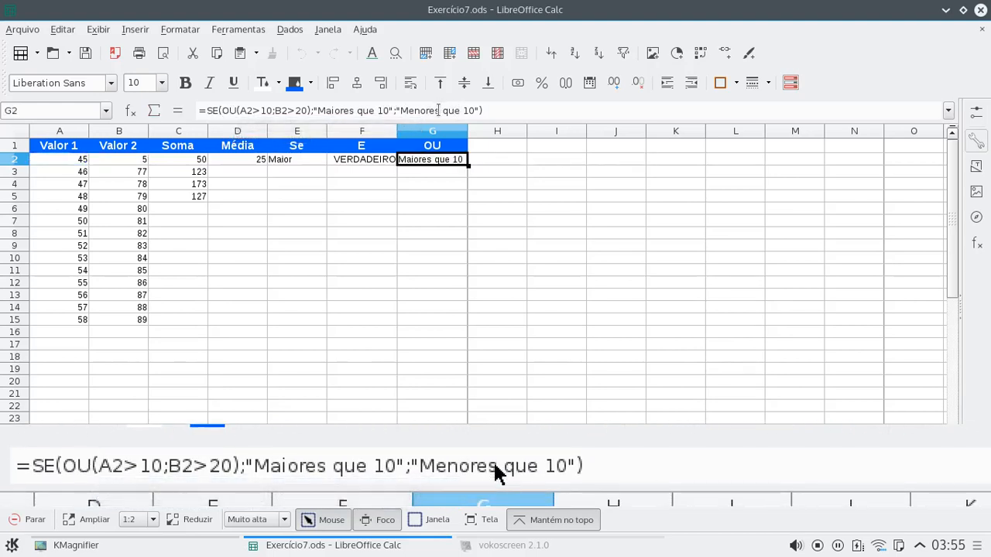
# Set the Valor 1 entry in A2 to 5 to test the false result of the G2 formula.
pyautogui.press('Left')
pyautogui.press('Left')
pyautogui.press('Left')
pyautogui.press('Left')
pyautogui.press('Left')
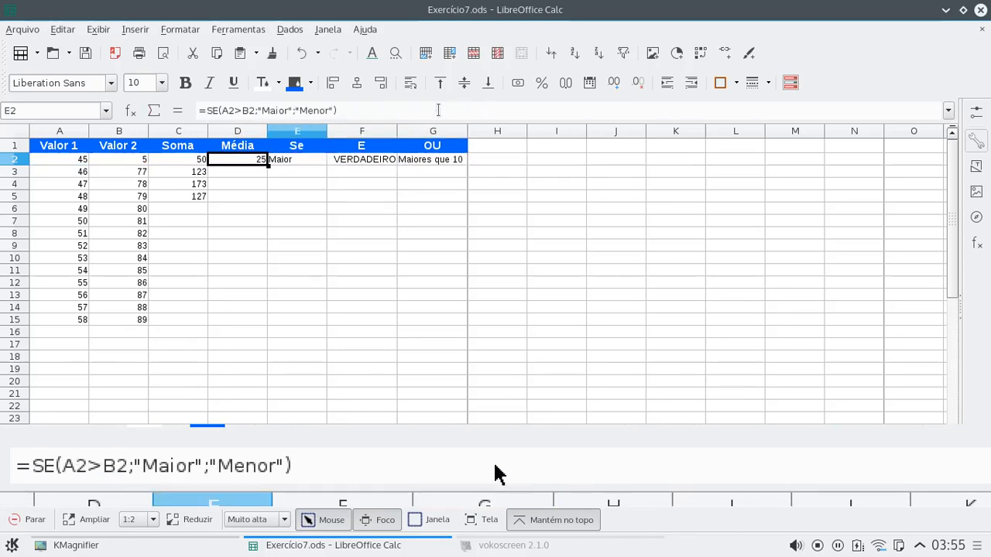
pyautogui.press('Left')
pyautogui.write('5')
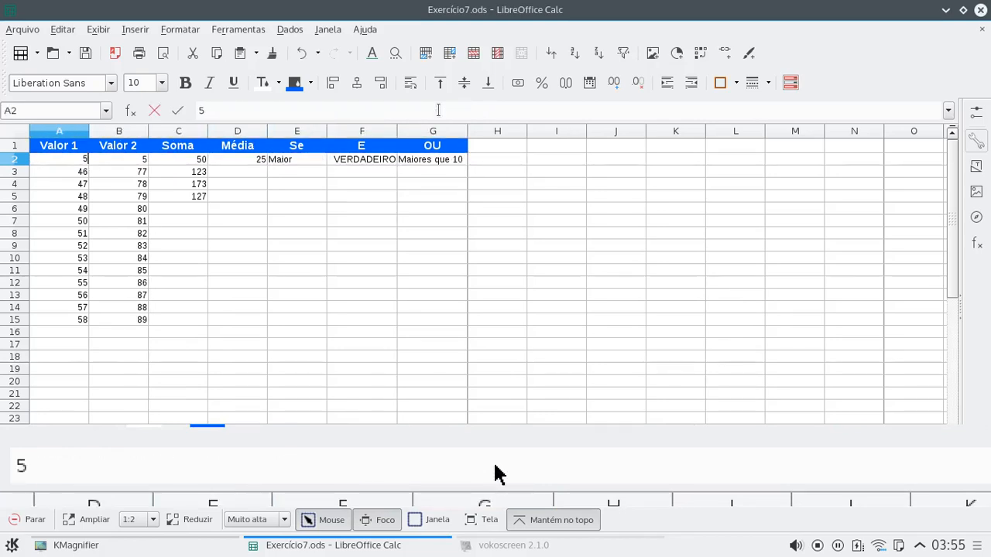
pyautogui.press('Return')
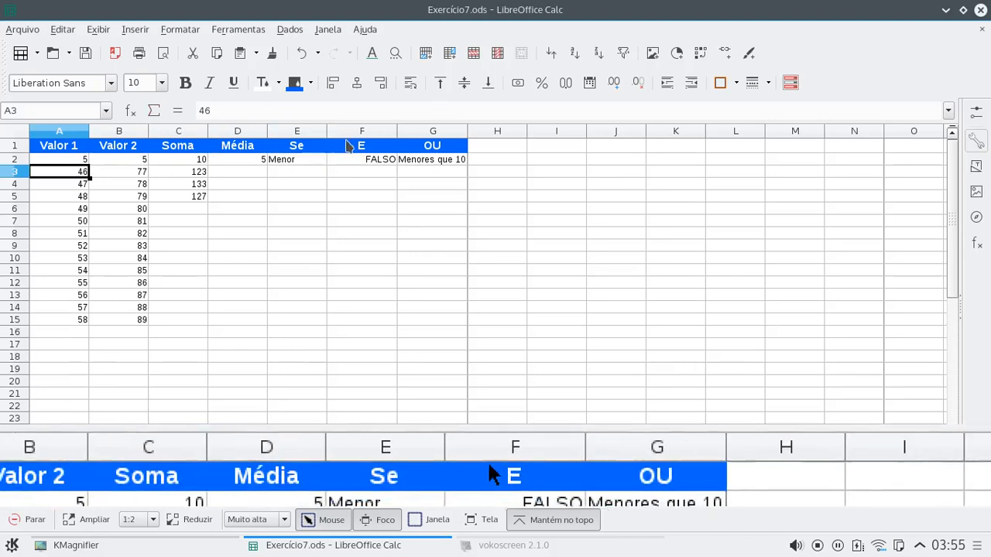
# Replace "Maiores que 10" in the G2 formula with the unquoted number 50 as the true result.
pyautogui.click(68, 162)
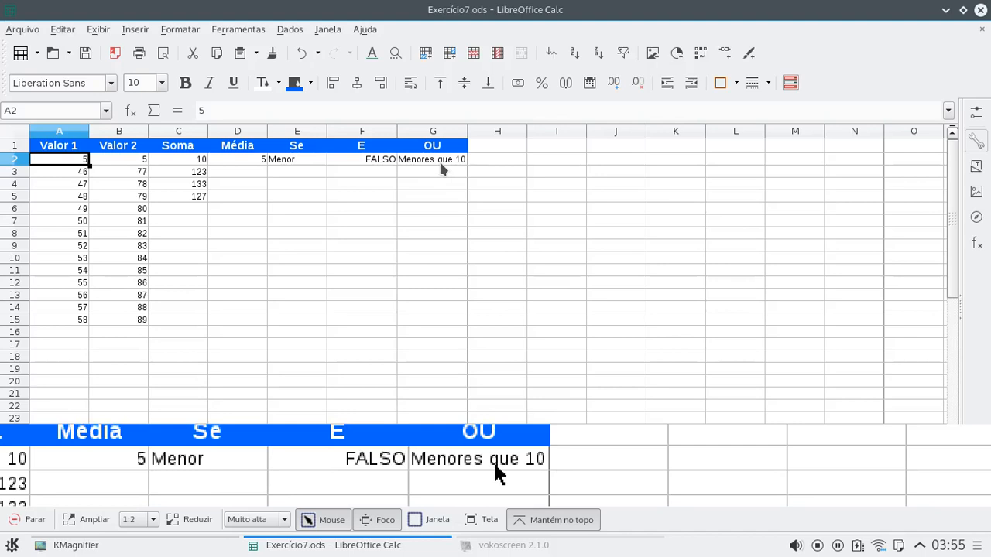
pyautogui.click(441, 165)
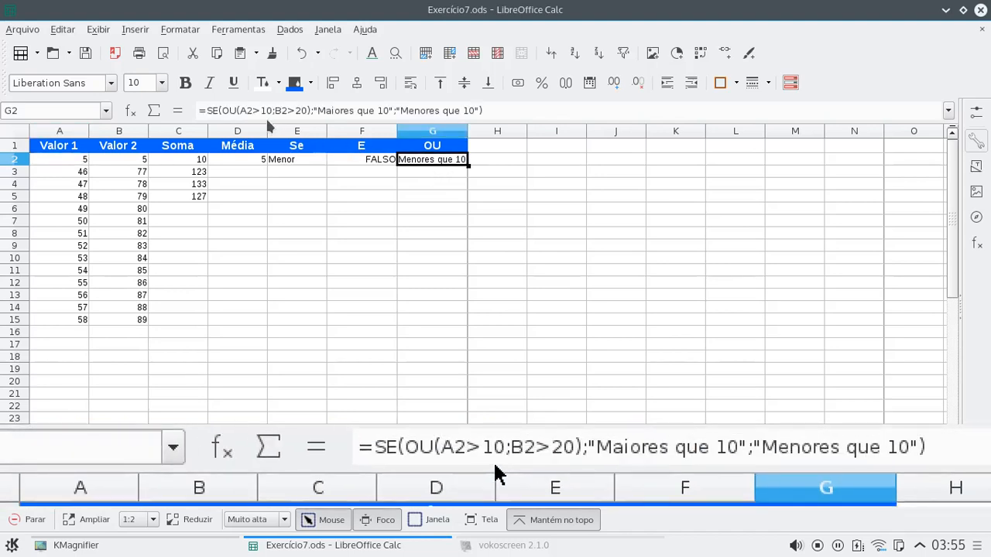
pyautogui.click(228, 110)
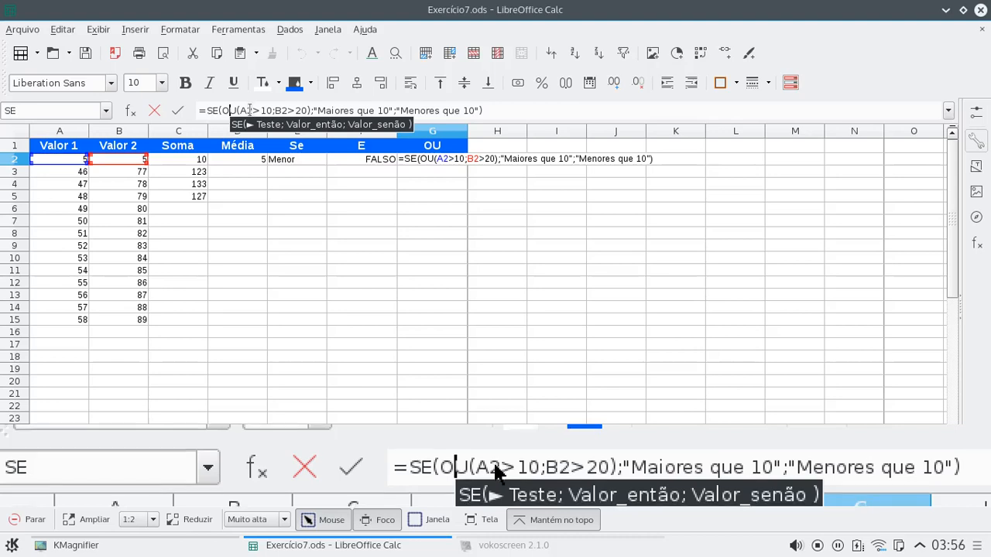
pyautogui.moveTo(222, 111); pyautogui.dragTo(394, 111)
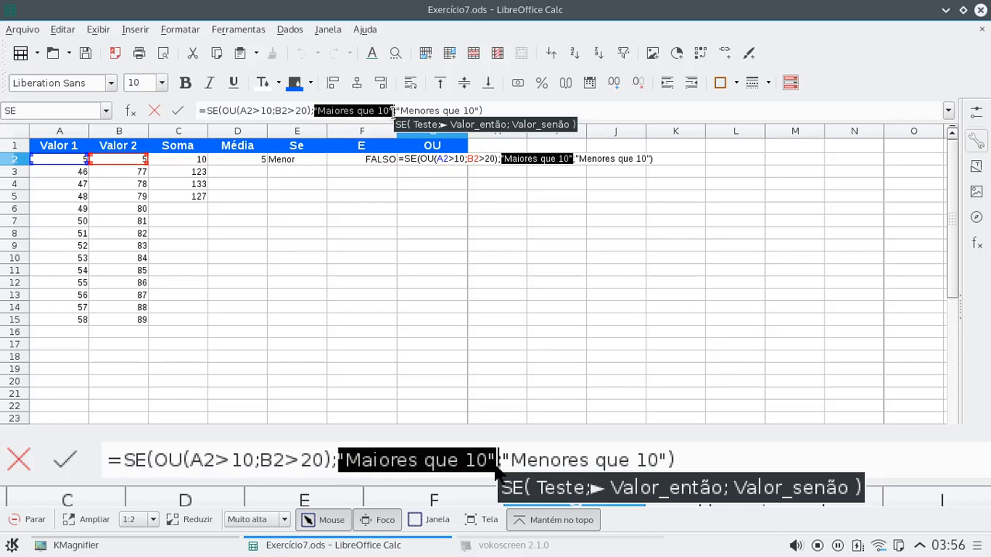
pyautogui.write('10')
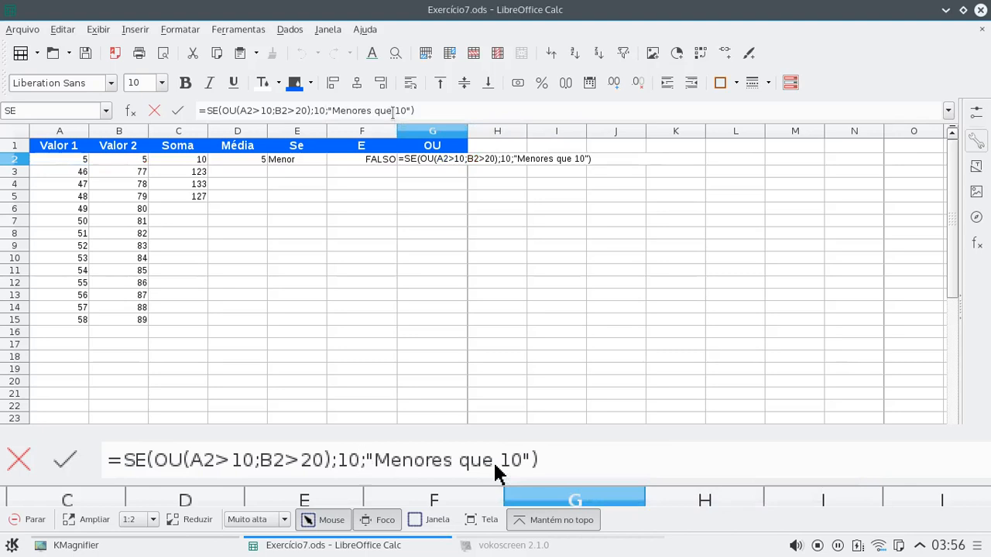
pyautogui.press('BackSpace')
pyautogui.press('BackSpace')
pyautogui.write('50')
pyautogui.press('Return')
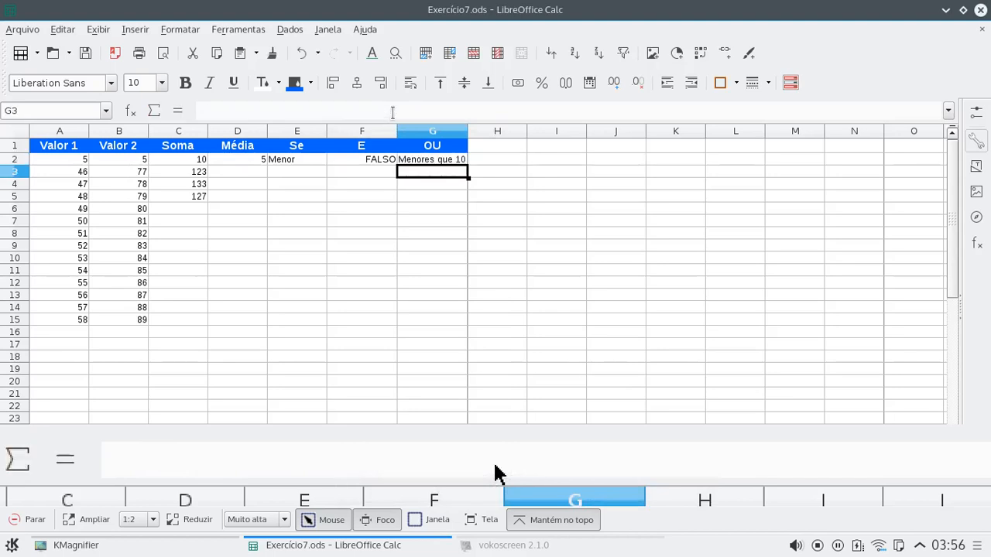
pyautogui.press('Up')
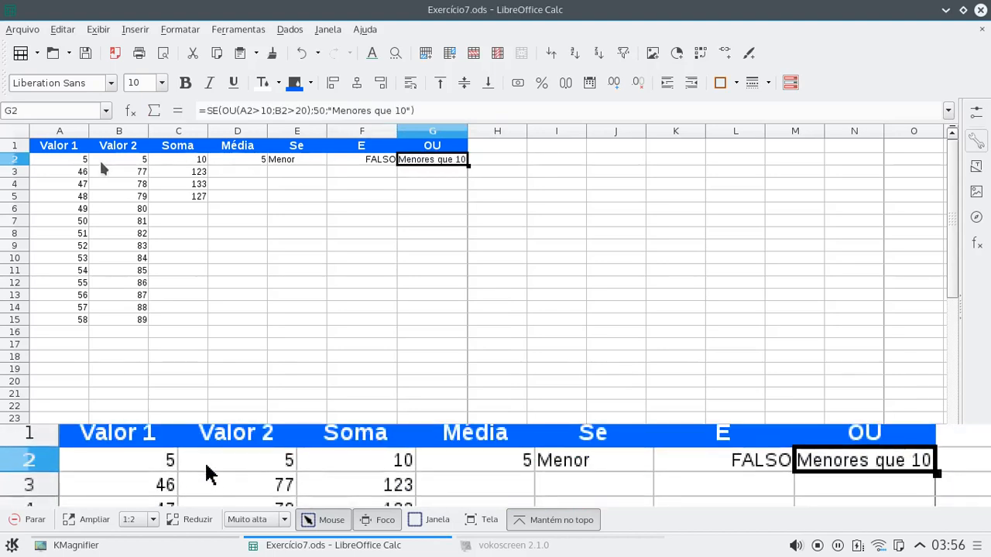
# Set A2 to 80 and B2 to 50 so both values meet the OU conditions.
pyautogui.click(83, 164)
pyautogui.write('80')
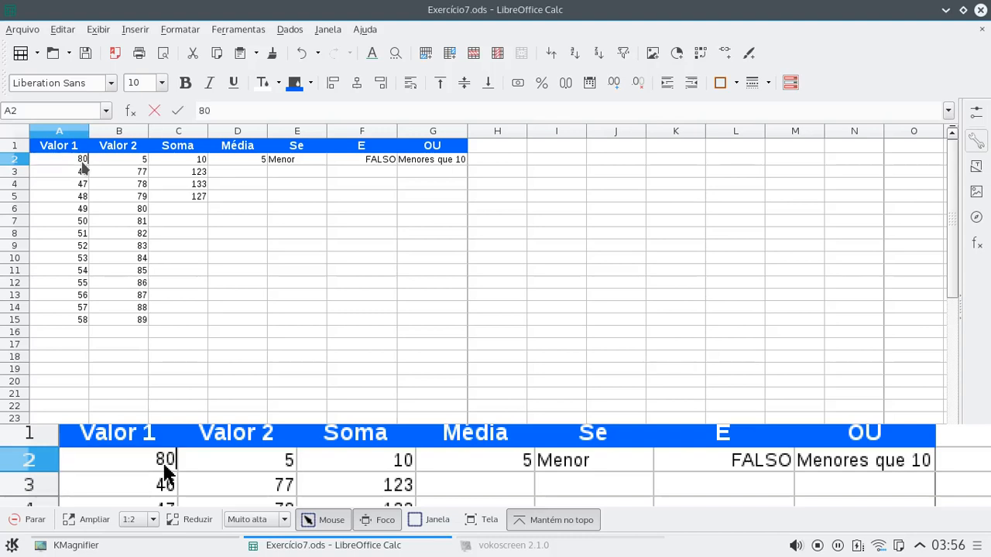
pyautogui.press('Return')
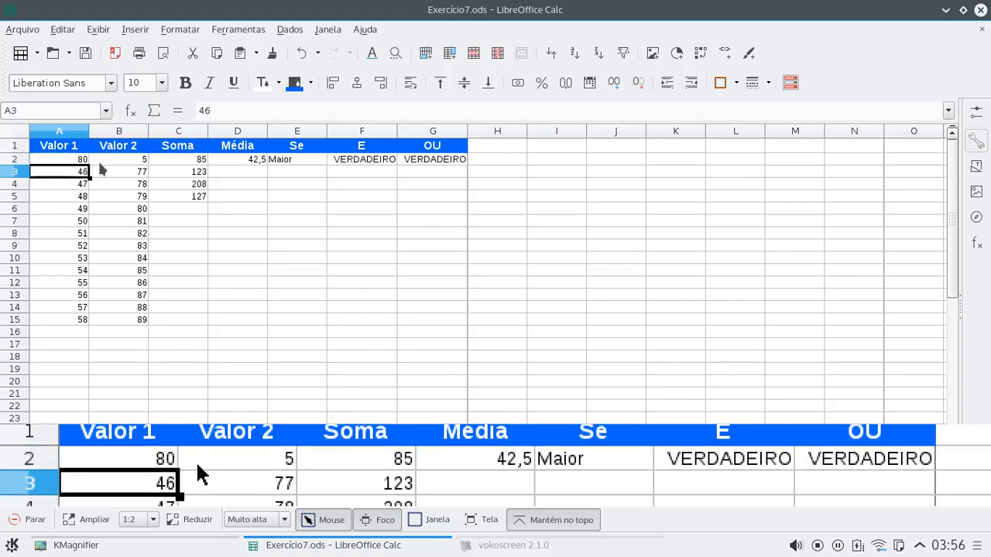
pyautogui.click(101, 159)
pyautogui.write('50')
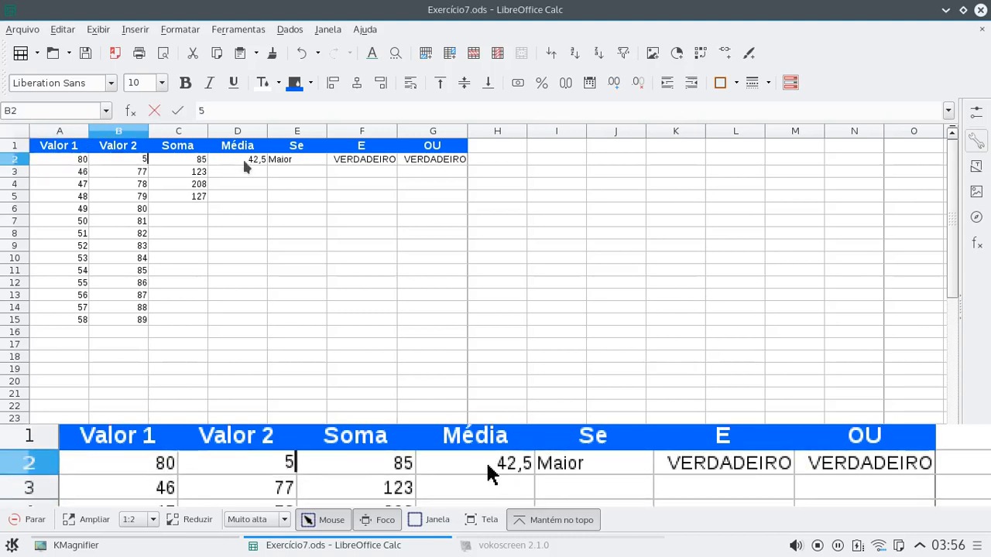
pyautogui.press('Return')
# Enclose the true result 50 in quotation marks in the G2 formula, making it "50".
pyautogui.press('Up')
pyautogui.press('Right')
pyautogui.press('Right')
pyautogui.press('Right')
pyautogui.press('Right')
pyautogui.press('Right')
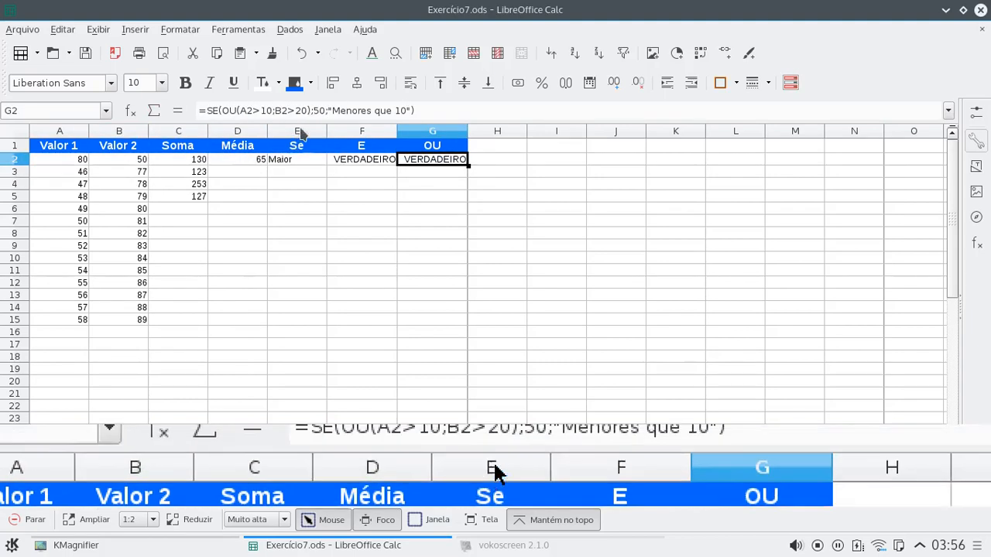
pyautogui.click(321, 111)
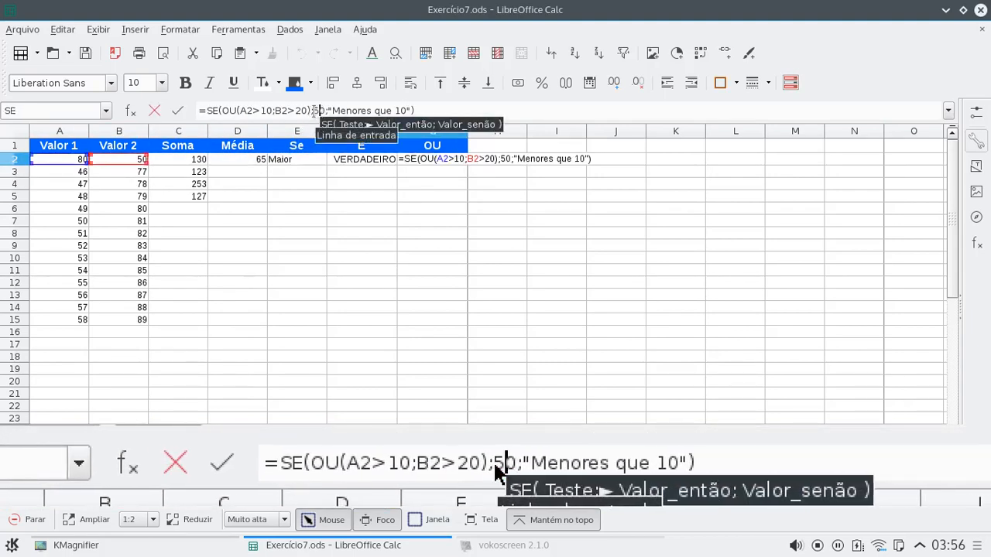
pyautogui.click(315, 111)
pyautogui.write('"')
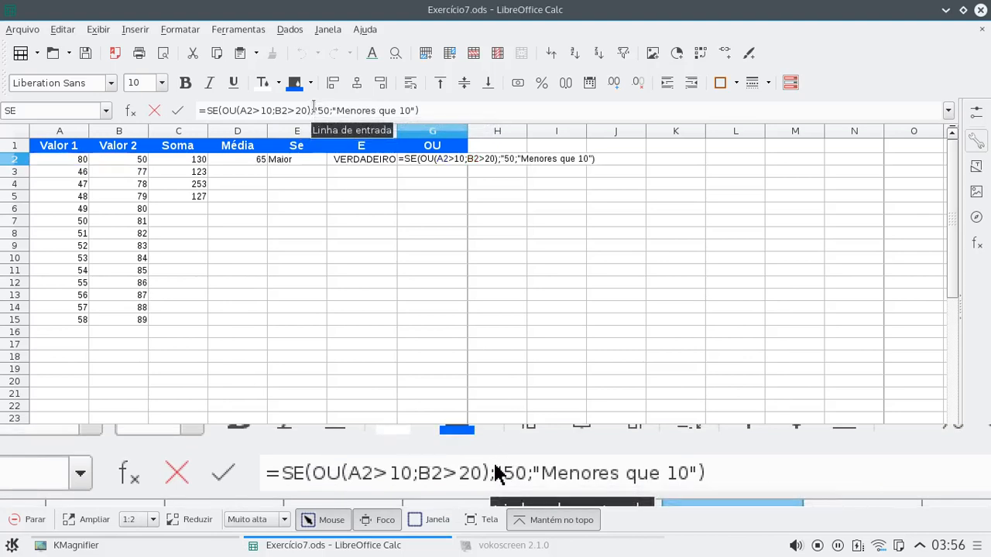
pyautogui.press('Right')
pyautogui.press('Right')
pyautogui.write('"')
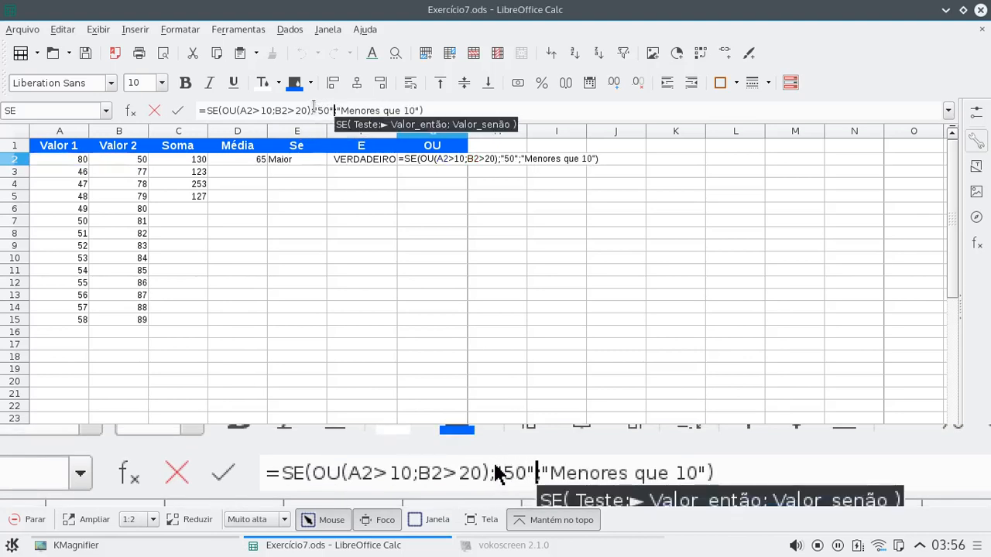
pyautogui.press('Return')
pyautogui.press('Up')
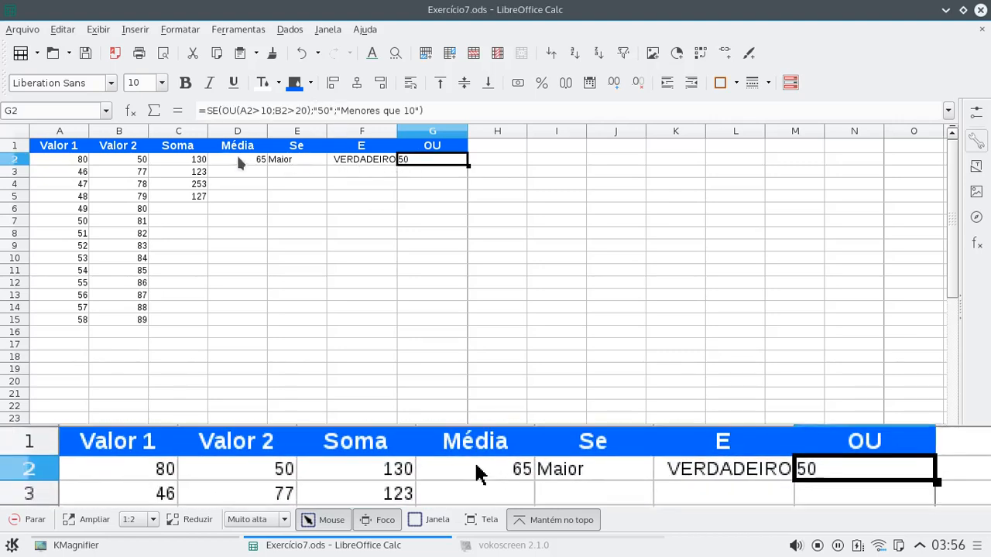
# Replace the true result in the G2 formula with an empty text string, "".
pyautogui.click(87, 160)
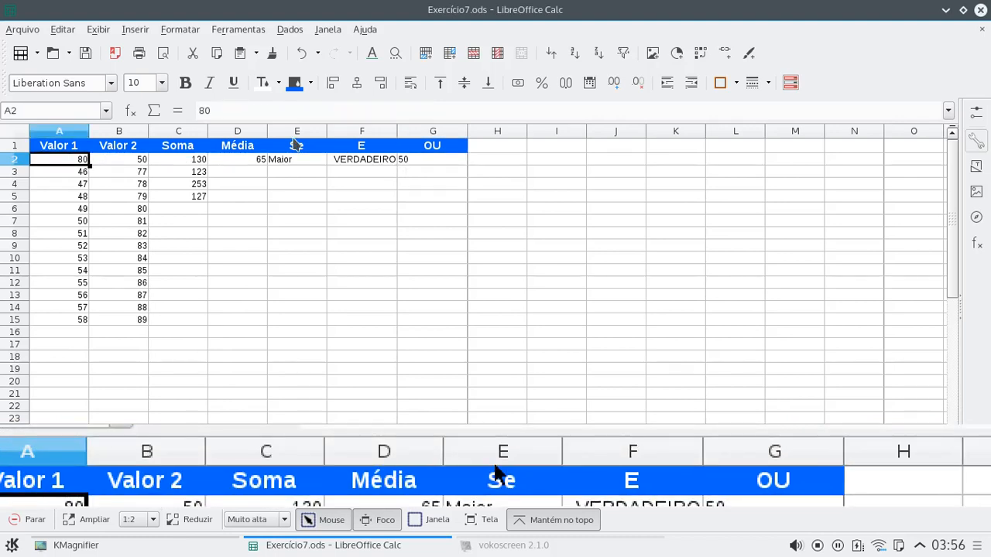
pyautogui.click(402, 161)
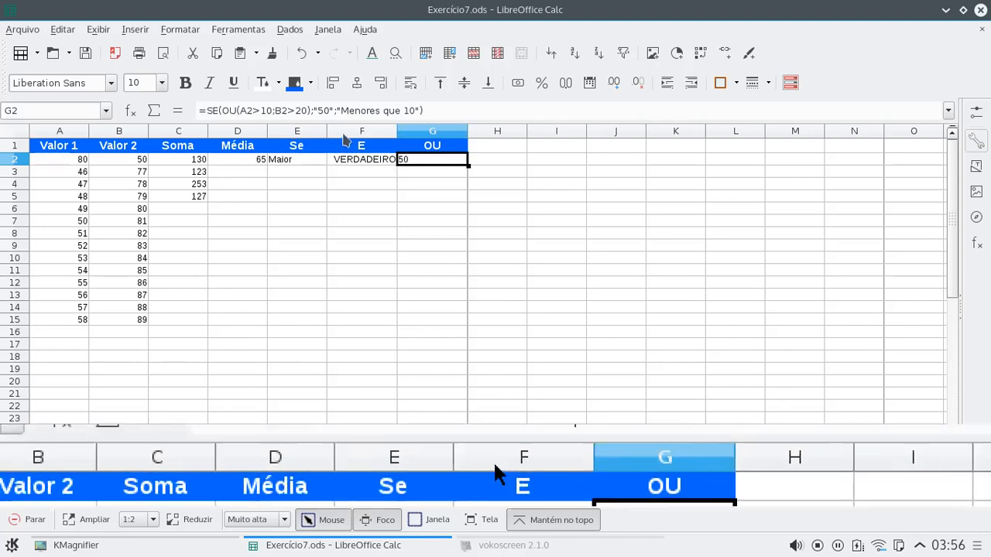
pyautogui.click(315, 111)
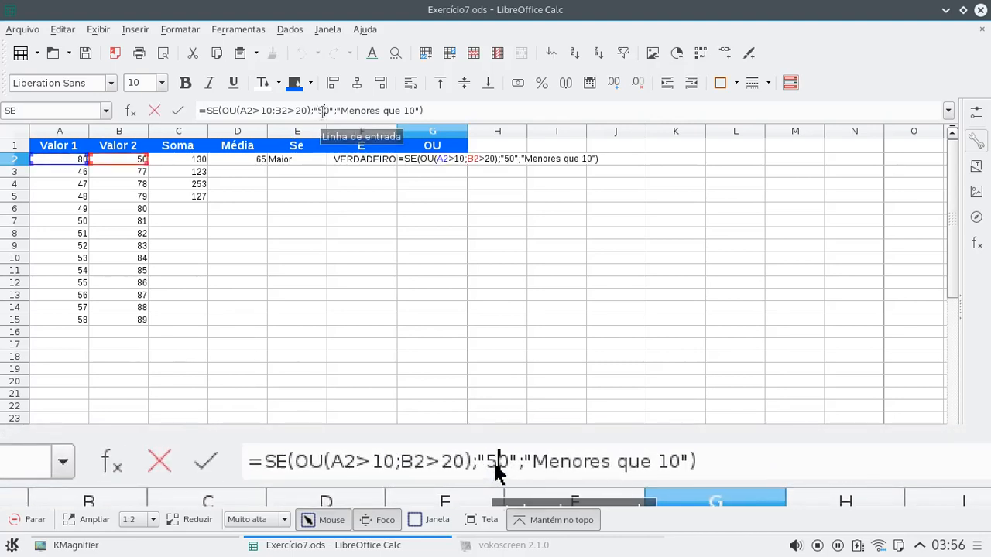
pyautogui.click(325, 111)
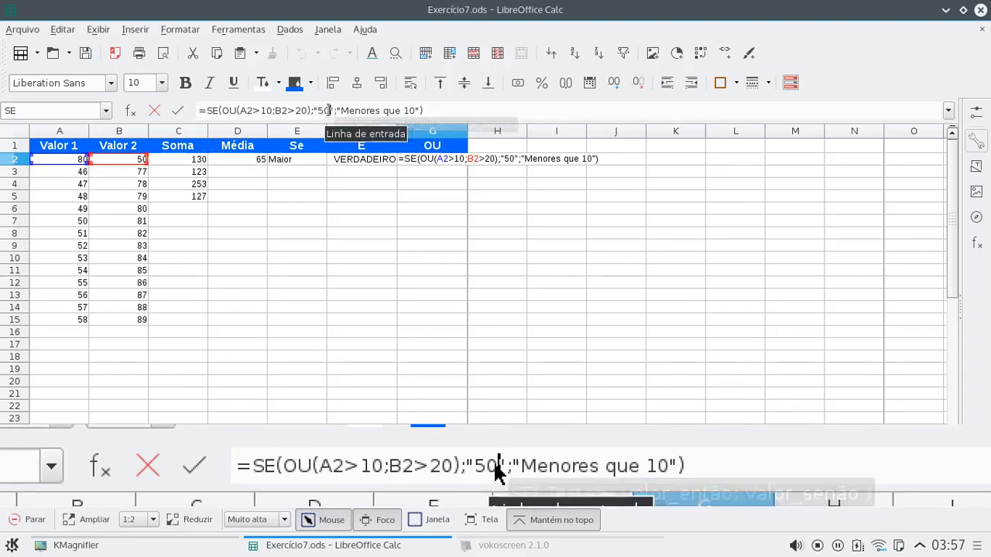
pyautogui.press('Delete')
pyautogui.press('BackSpace')
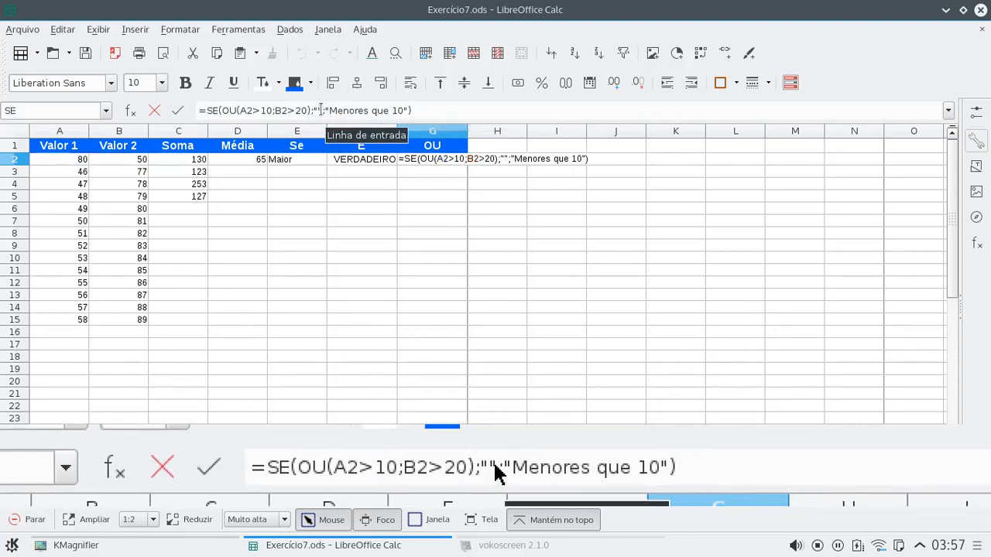
pyautogui.press('Return')
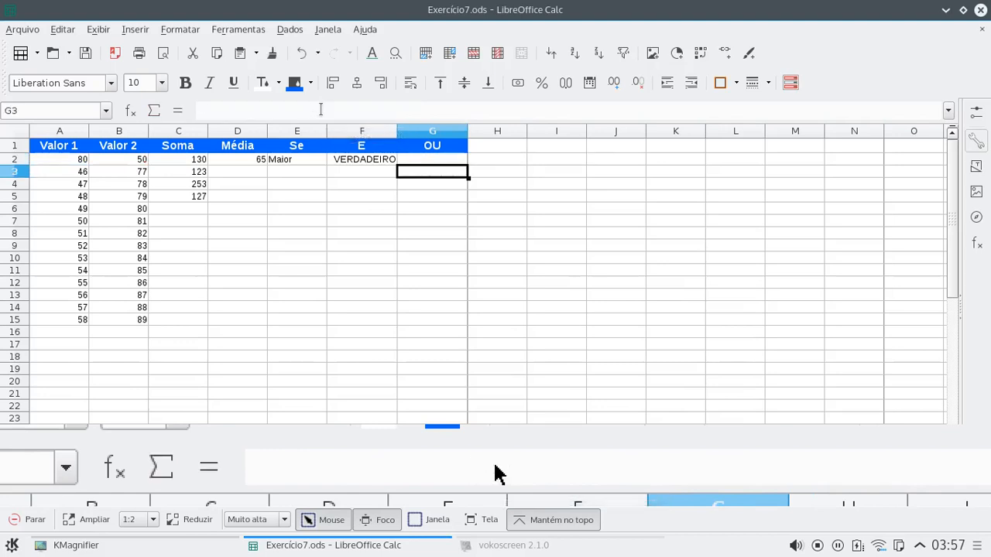
pyautogui.press('Up')
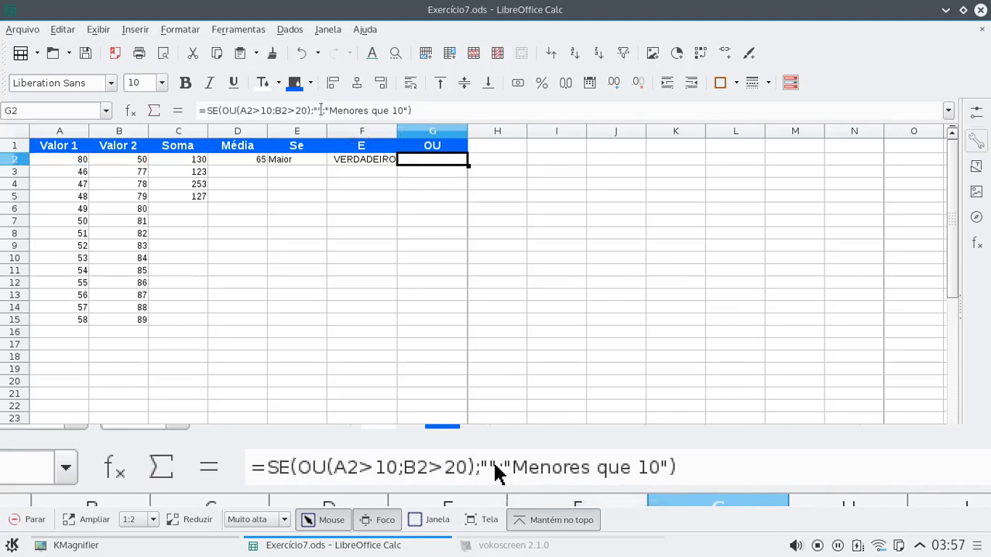
pyautogui.press('Down')
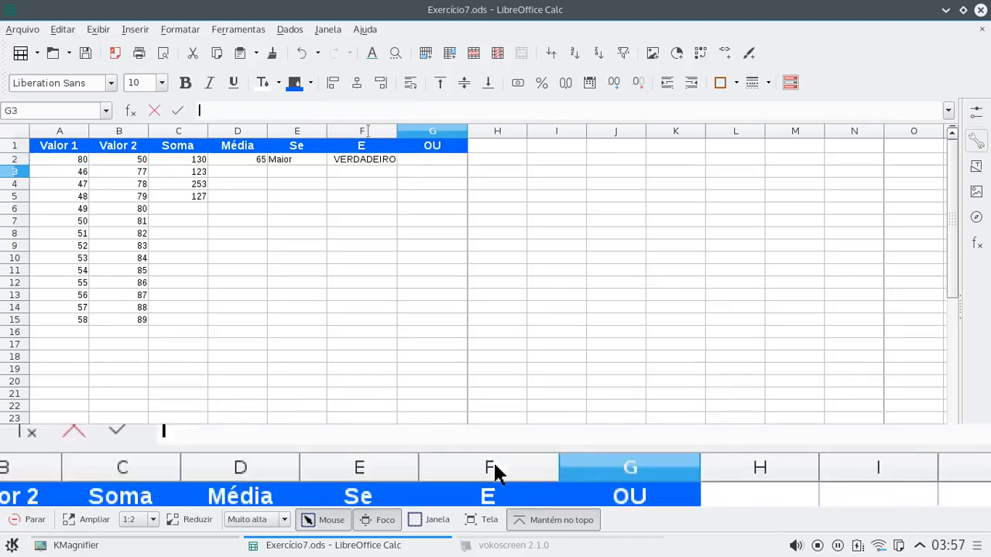
pyautogui.doubleClick(449, 171)
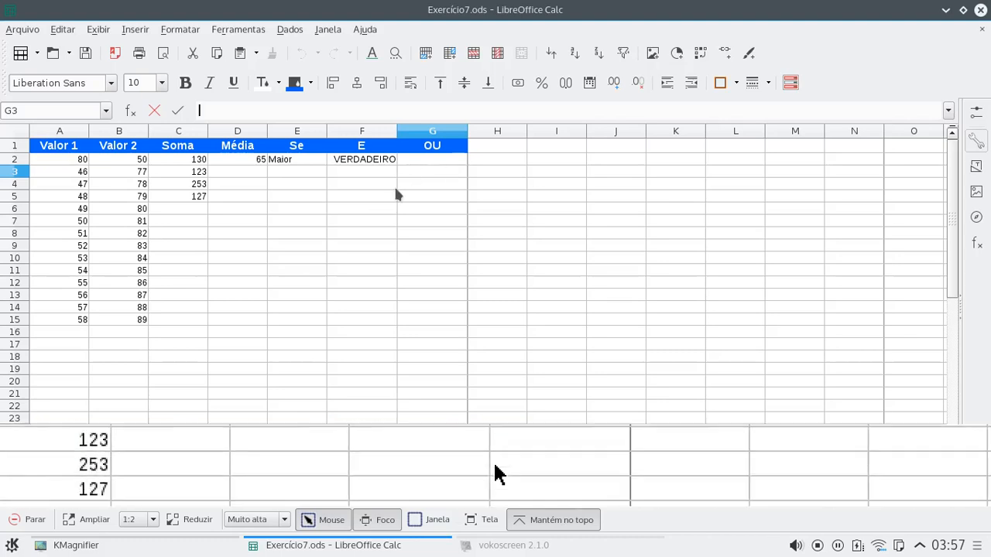
# Enter the formula =8/0 in cell D8 to demonstrate a division by zero.
pyautogui.click(307, 240)
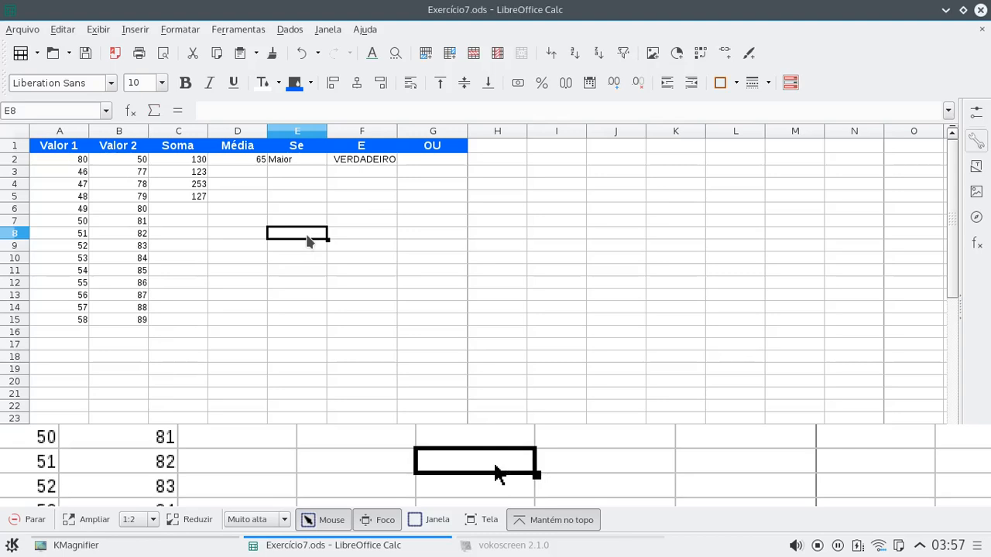
pyautogui.click(238, 240)
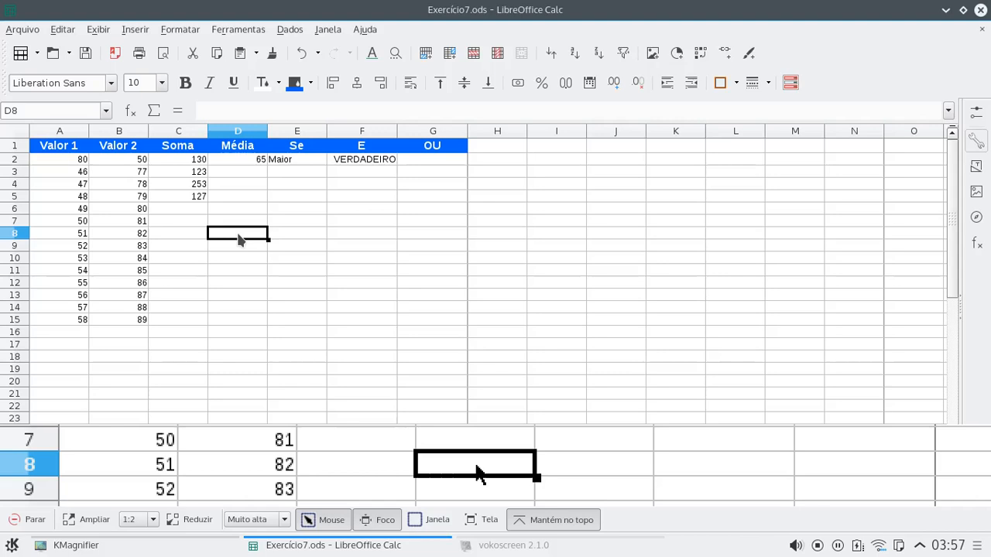
pyautogui.write('=8')
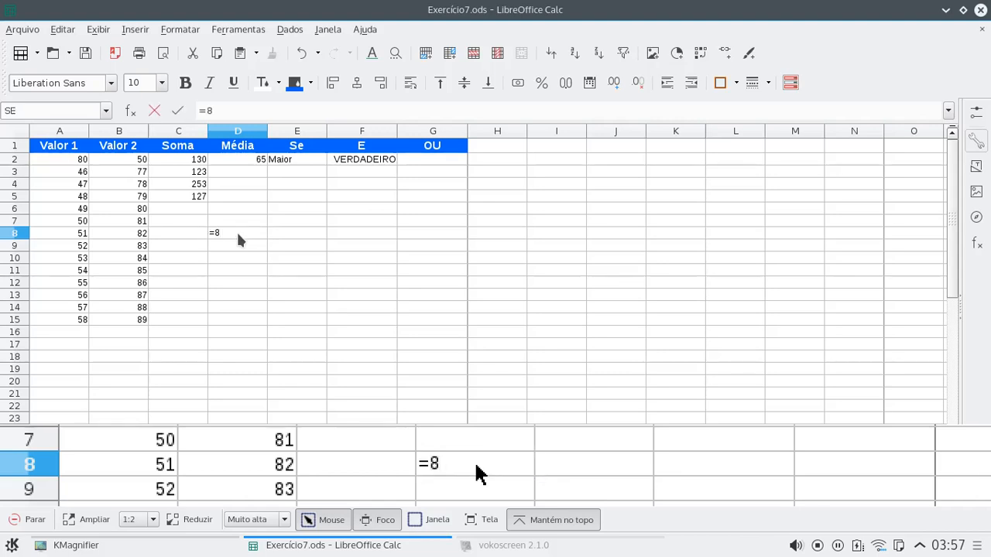
pyautogui.write('/0')
pyautogui.press('Return')
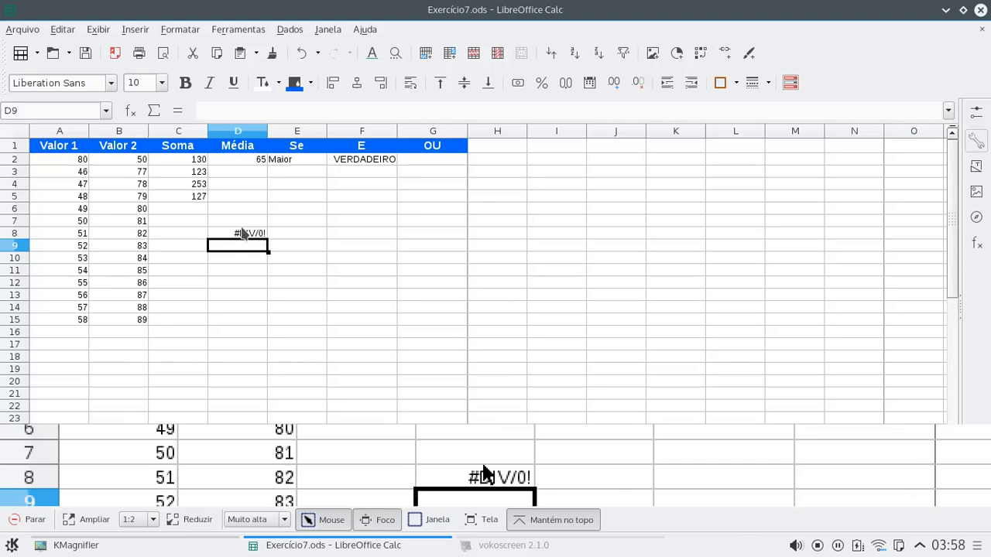
# Enter the formula =A9/B9 in cell C9, and clear the divisor value in B9.
pyautogui.click(163, 248)
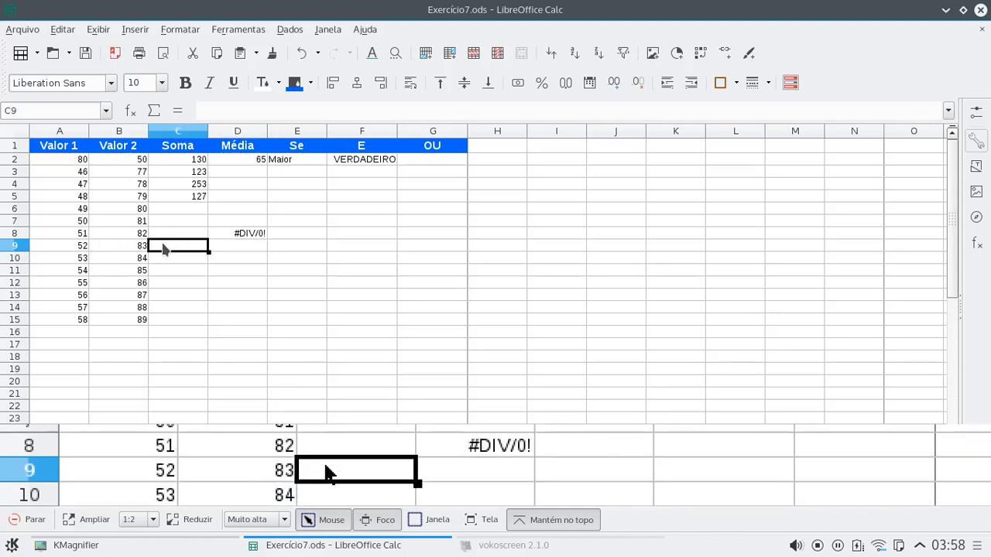
pyautogui.write('=')
pyautogui.click(84, 248)
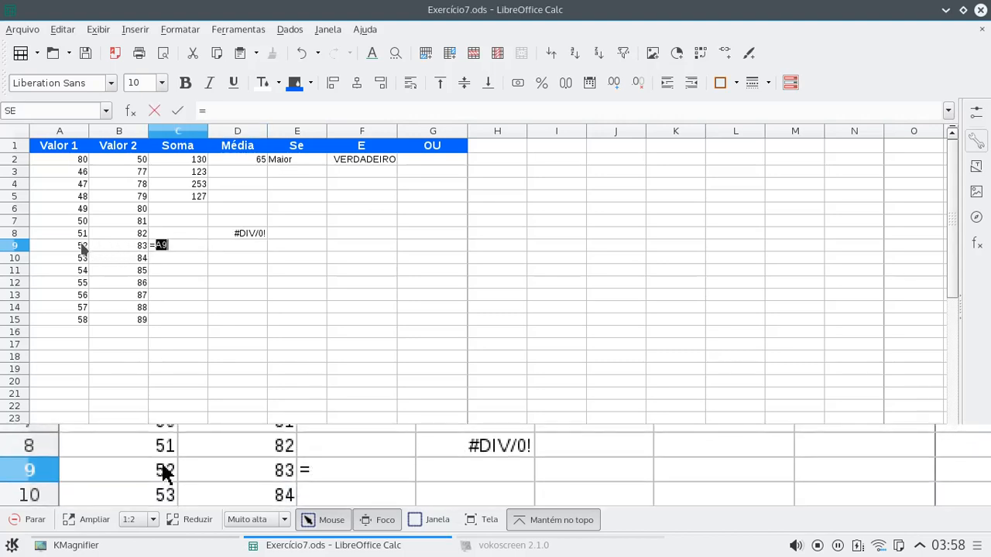
pyautogui.write('/')
pyautogui.click(105, 239)
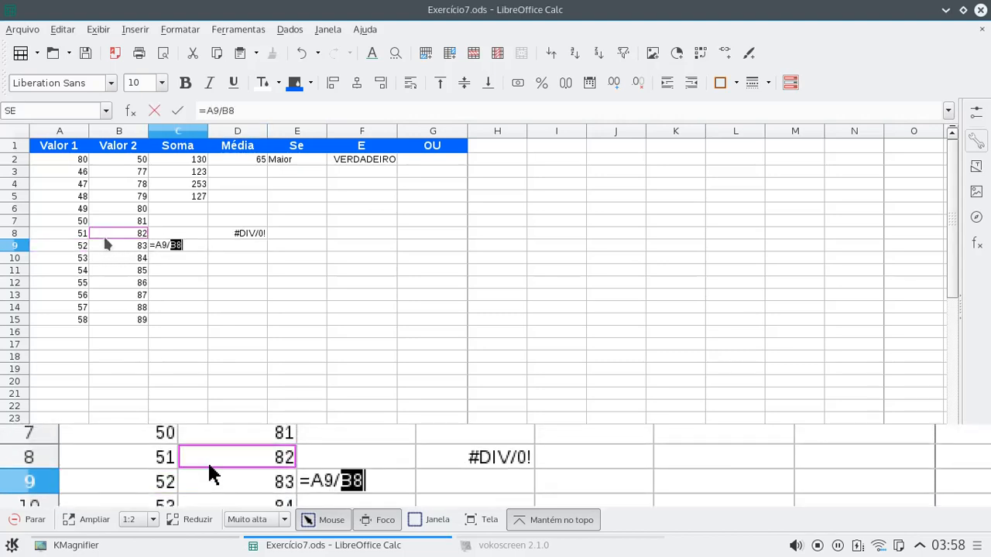
pyautogui.click(112, 245)
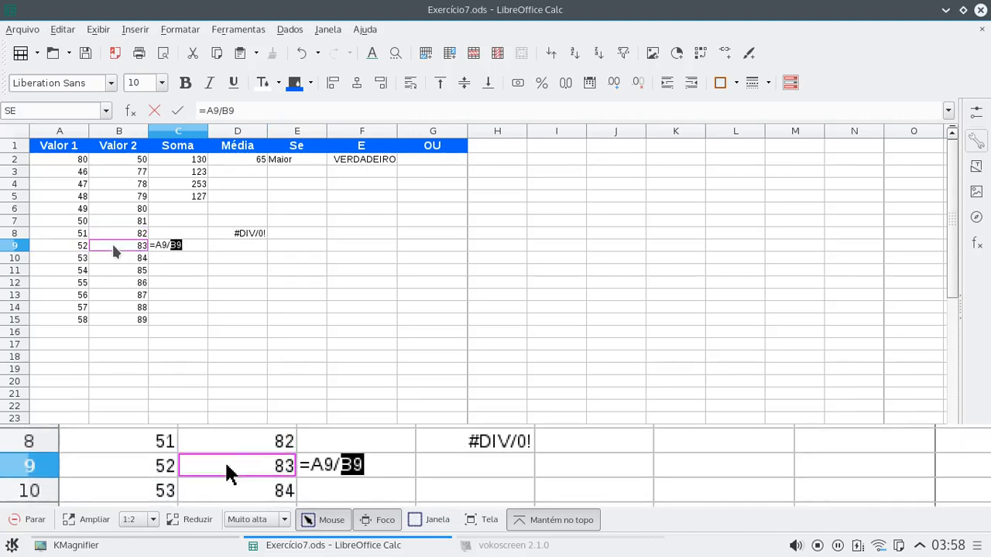
pyautogui.press('Return')
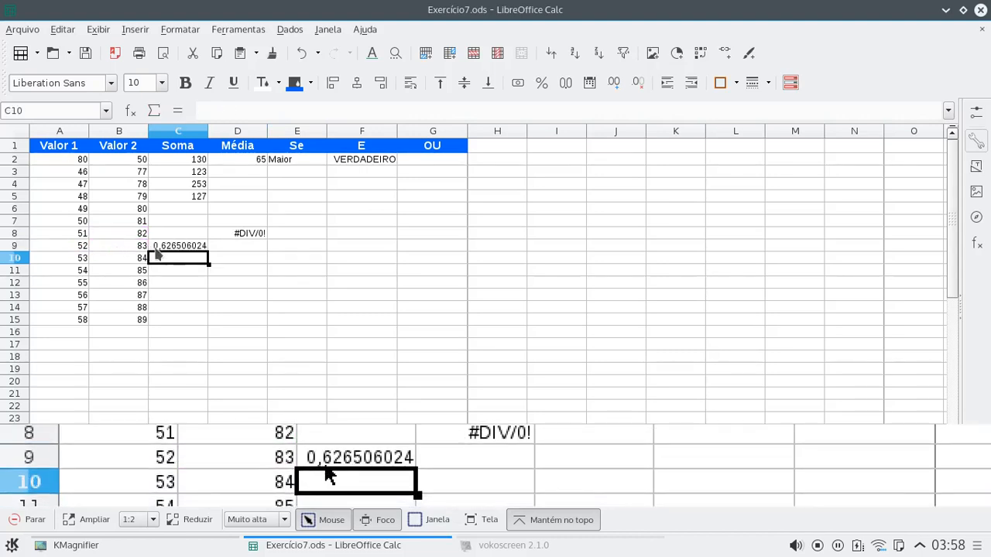
pyautogui.click(132, 248)
pyautogui.press('Delete')
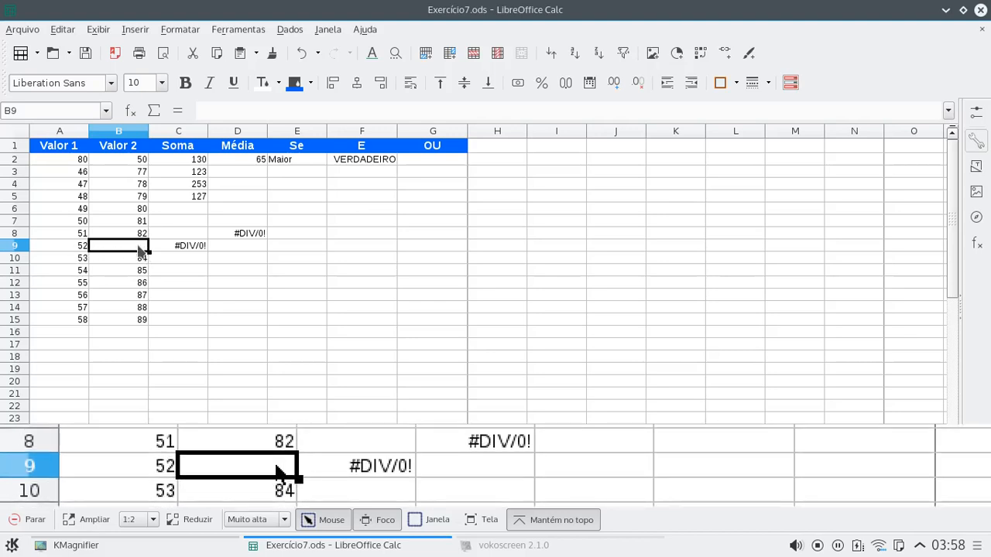
# Wrap the C9 division in a SEERRO function with an empty alternative value, as =SEERRO(A9/B9;).
pyautogui.click(156, 249)
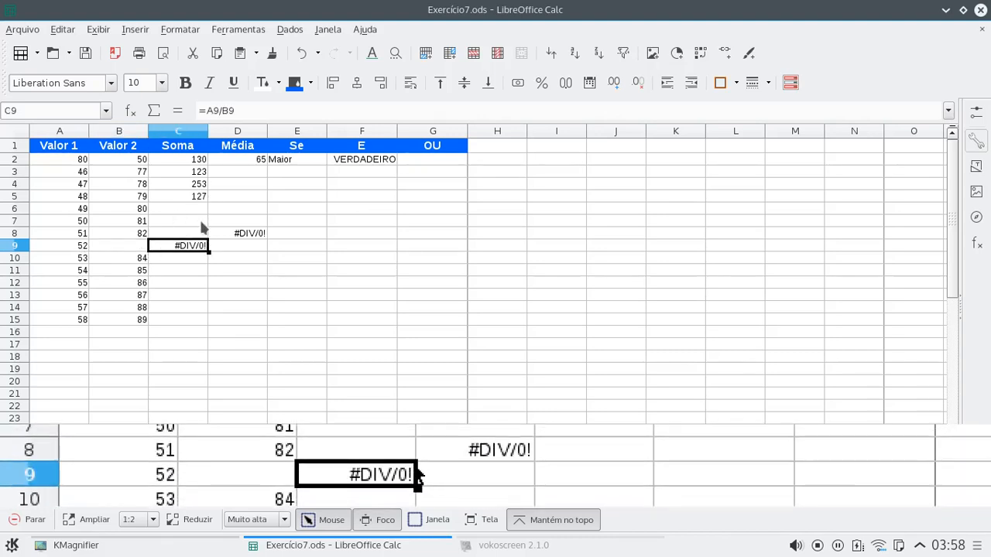
pyautogui.click(237, 110)
pyautogui.press('Left')
pyautogui.press('Left')
pyautogui.press('Left')
pyautogui.press('Left')
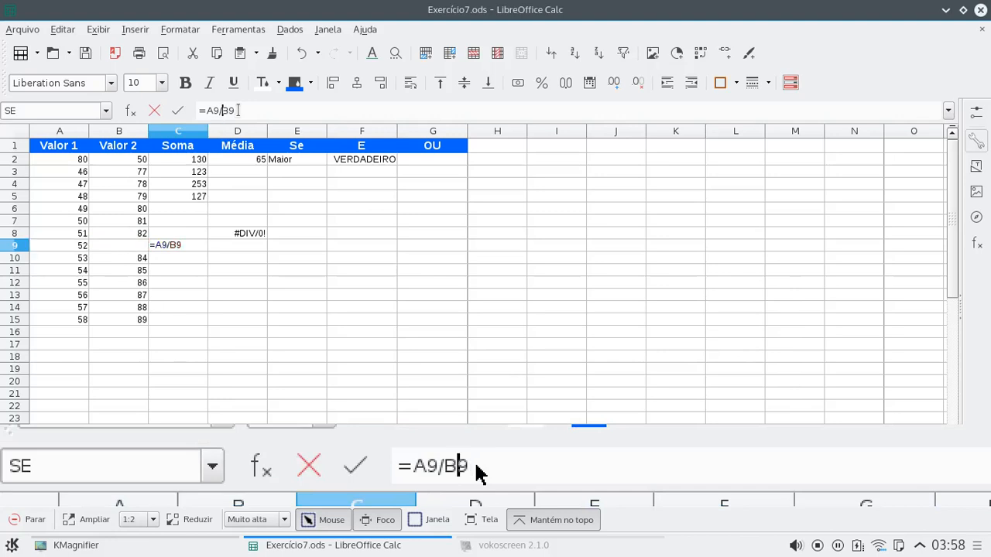
pyautogui.press('Left')
pyautogui.write('seerr')
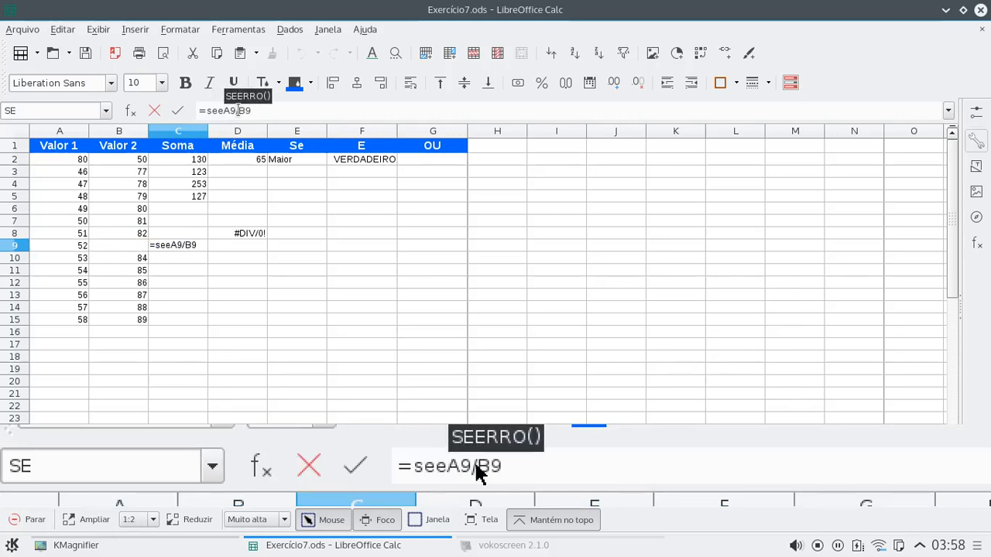
pyautogui.write('o(')
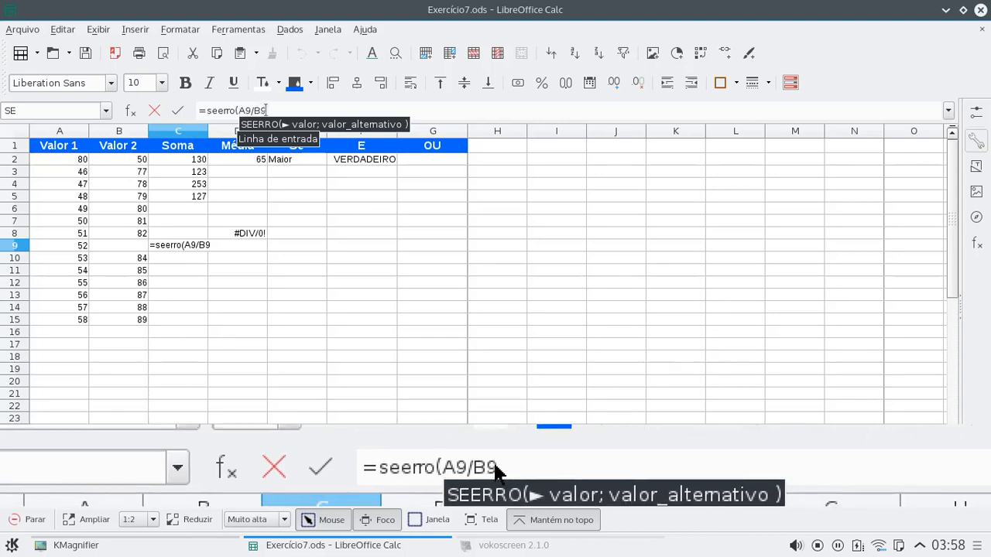
pyautogui.write(';')
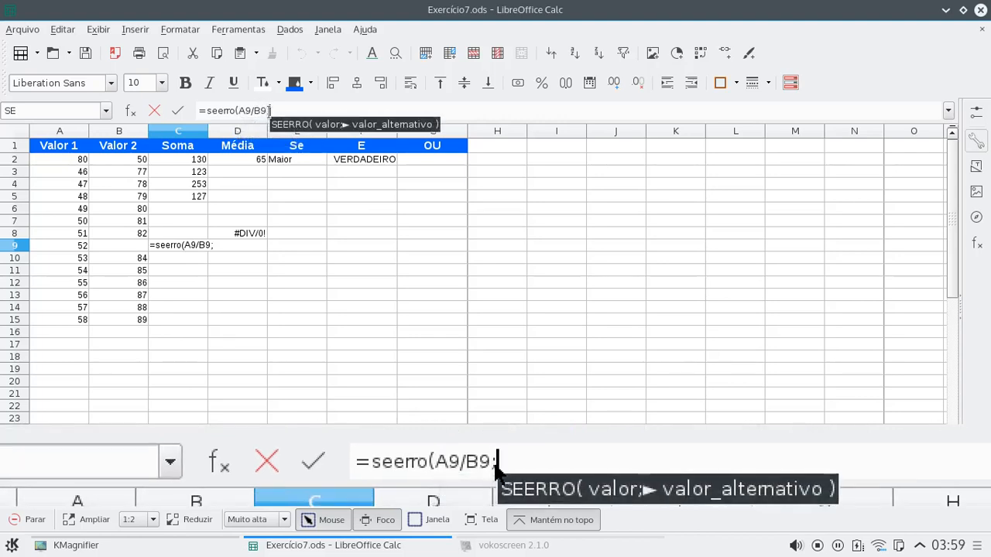
pyautogui.hotkey('shift', 'Tab')
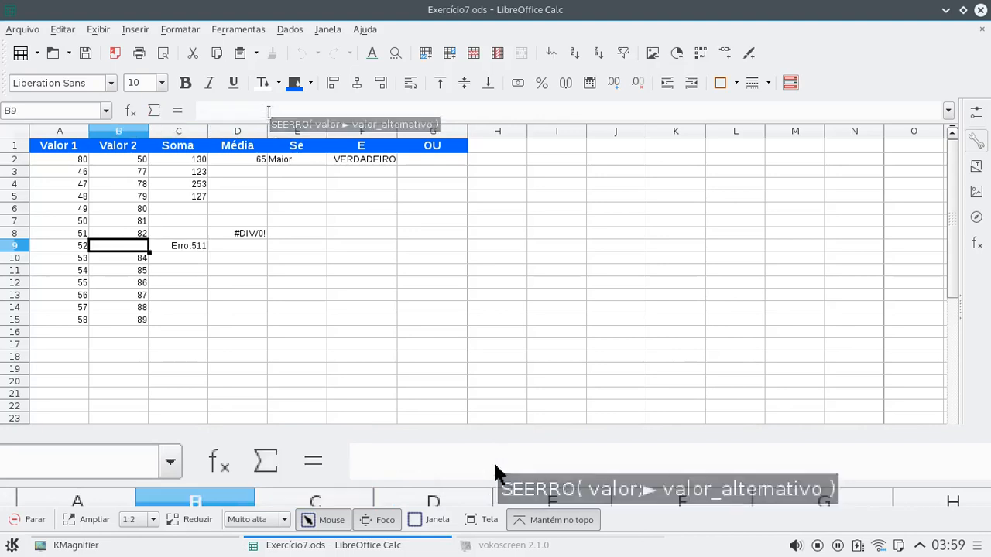
# Add "Erro, dividir por zero" as the alternative value of the SEERRO formula in C9.
pyautogui.press('Right')
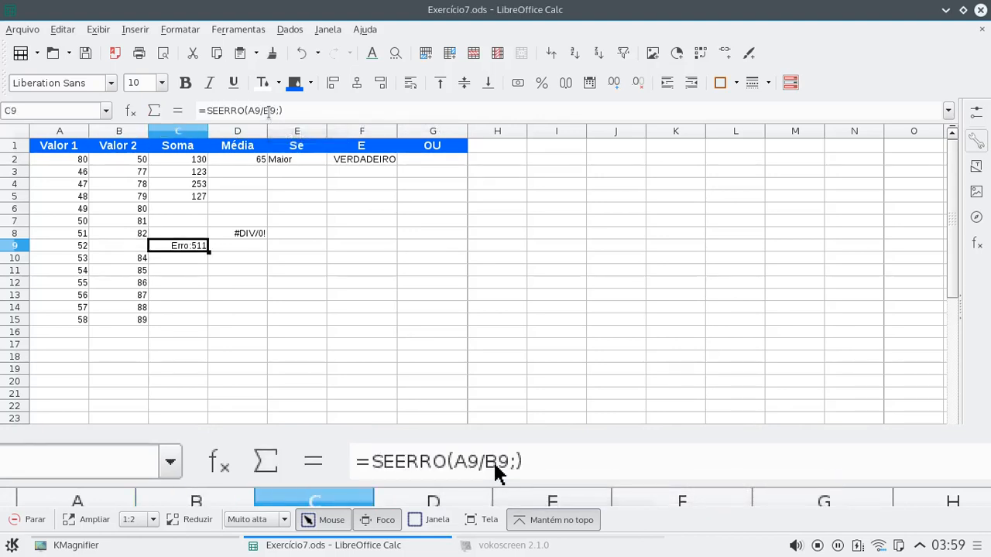
pyautogui.click(280, 111)
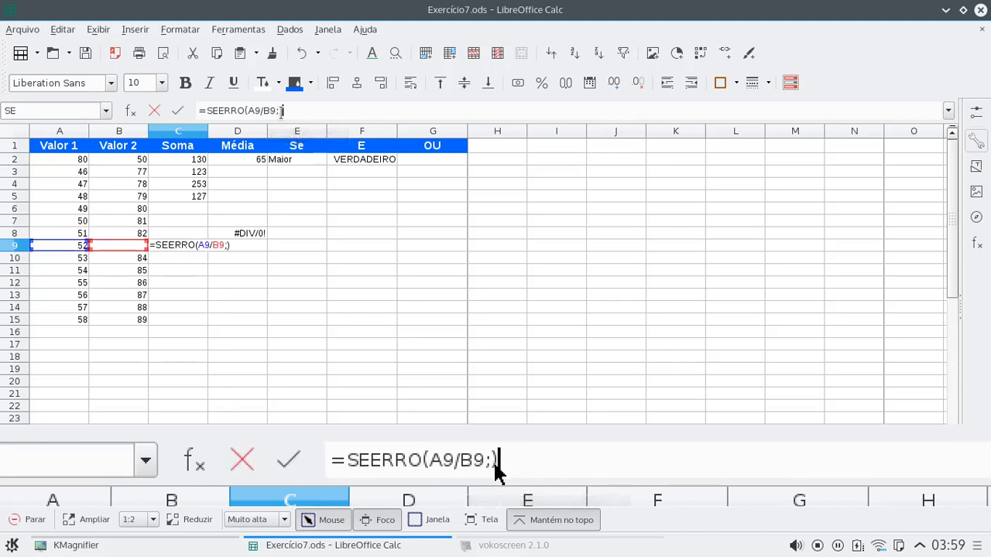
pyautogui.press('Delete')
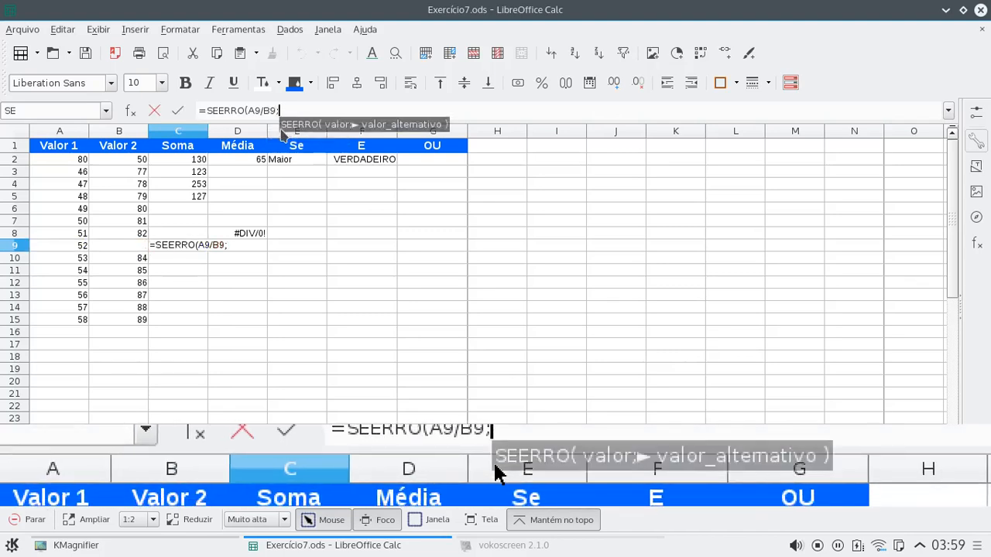
pyautogui.write('"E')
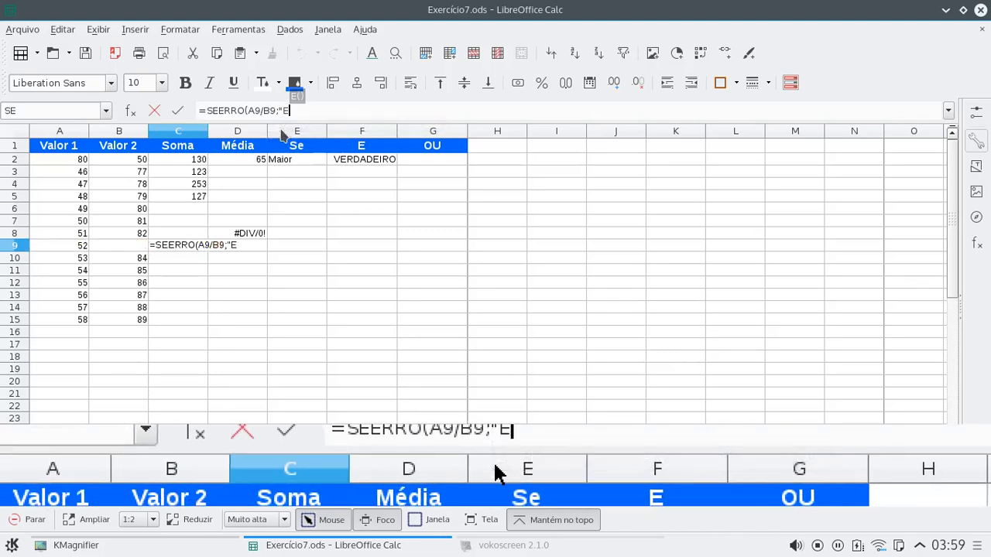
pyautogui.write('rro, ')
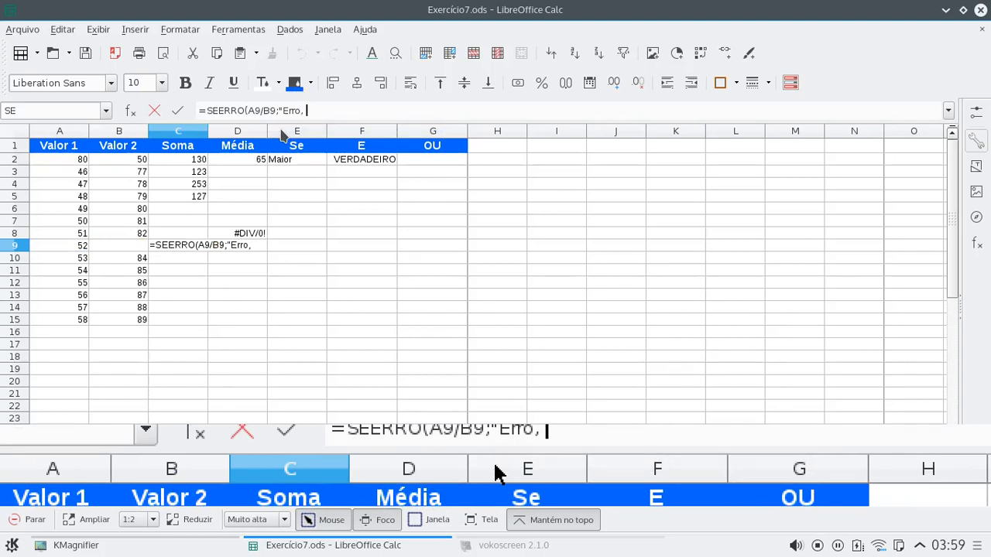
pyautogui.write('divi')
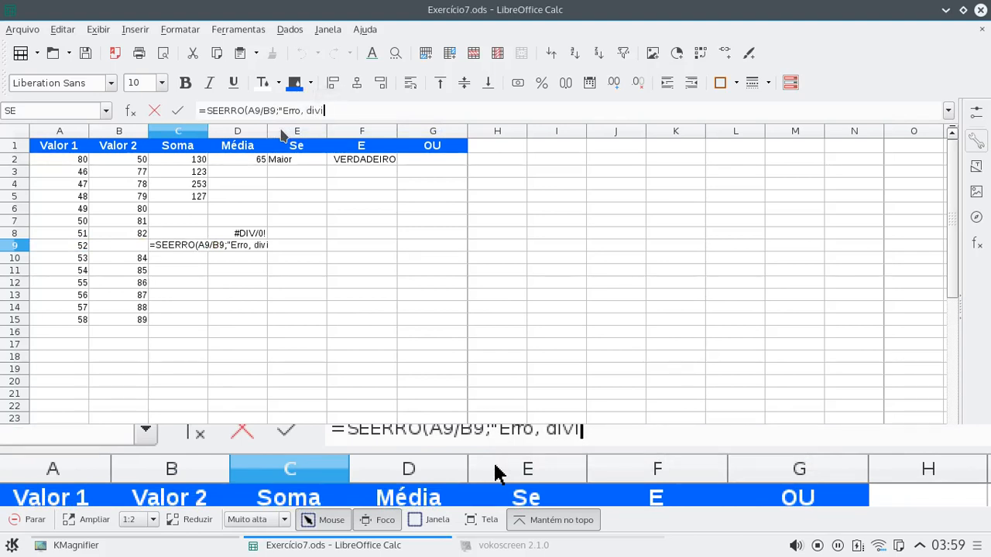
pyautogui.write('dir por ')
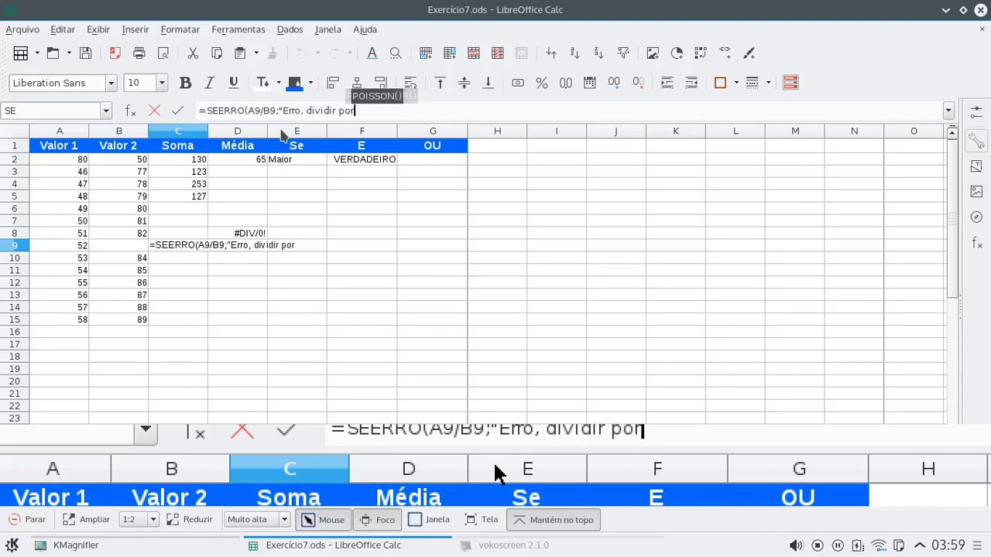
pyautogui.write('zero"')
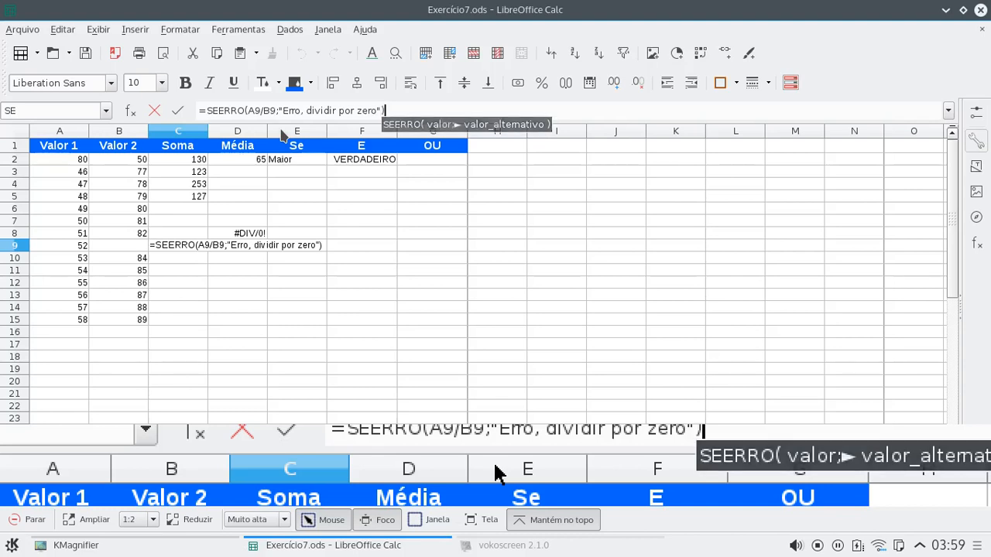
pyautogui.press('Return')
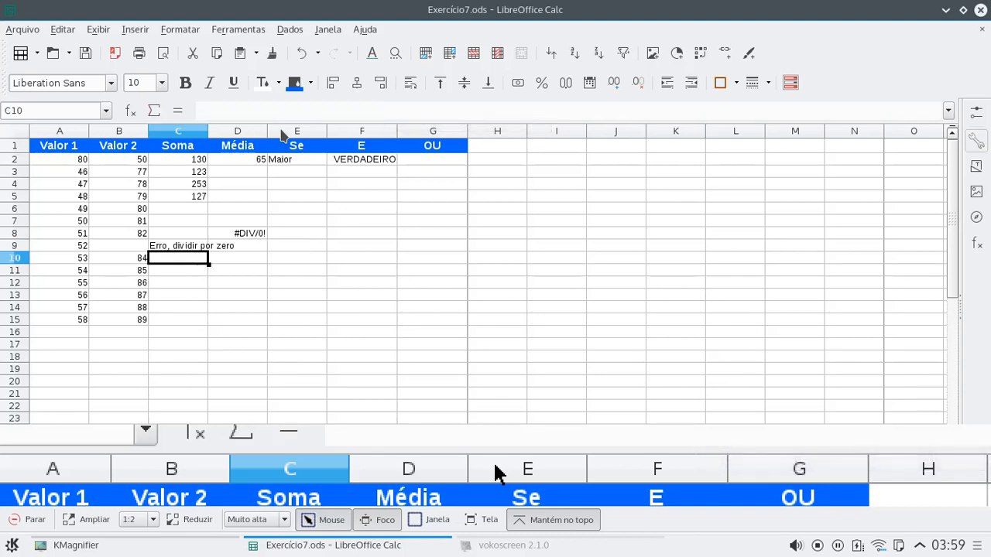
# Set the Valor 2 entry in B9 to 8 to test the SEERRO formula with a valid divisor.
pyautogui.click(179, 248)
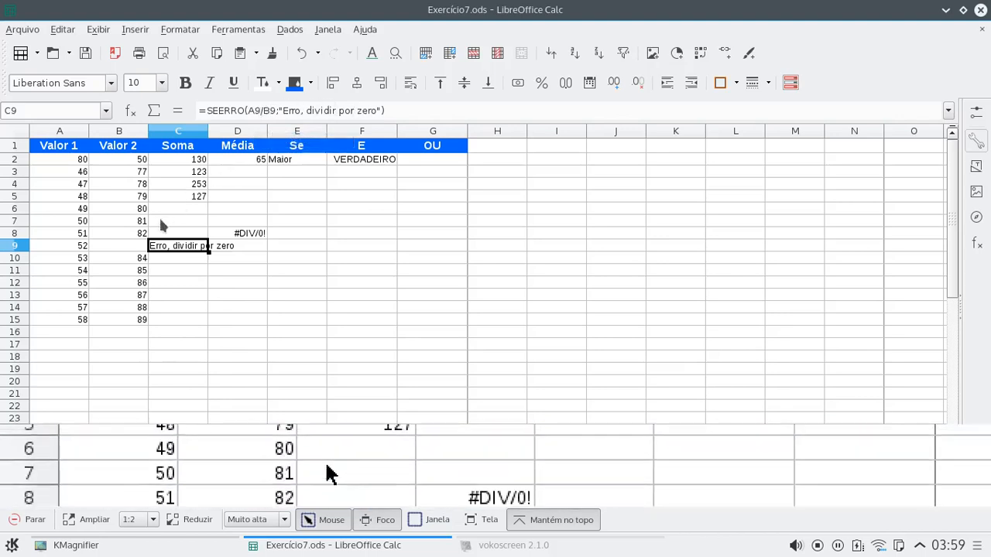
pyautogui.click(129, 247)
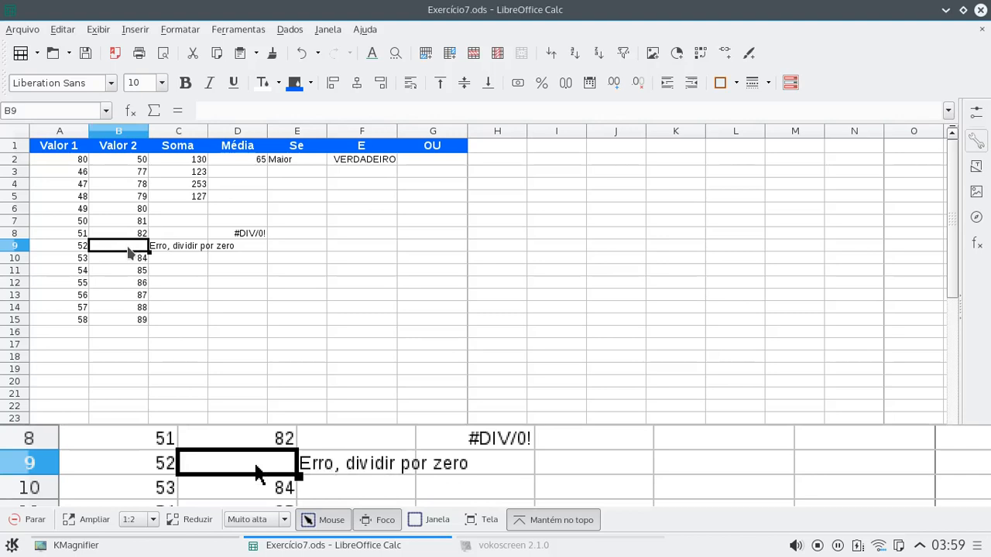
pyautogui.write('8')
pyautogui.press('Return')
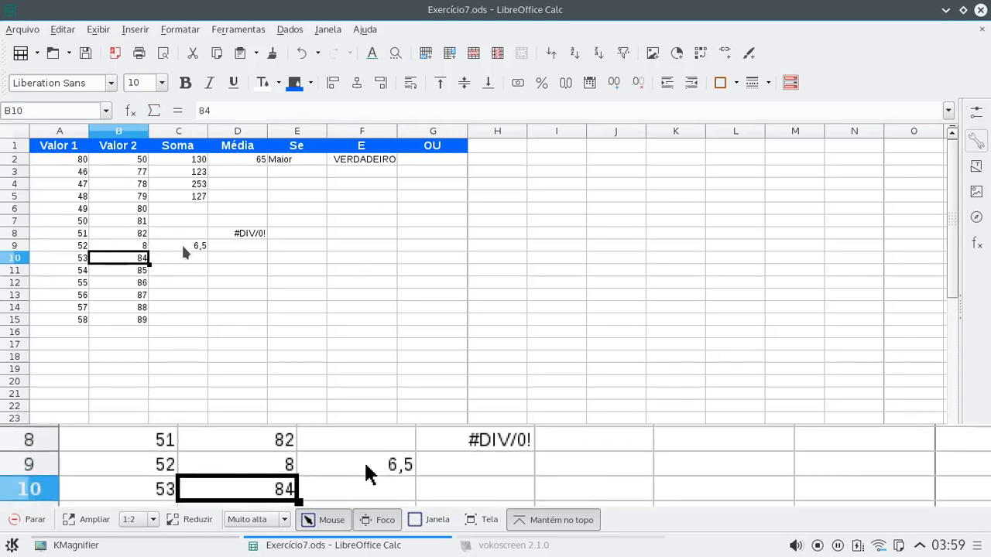
# Select the A9/B9 argument within the C9 formula to examine the value SEERRO evaluates.
pyautogui.press('Up')
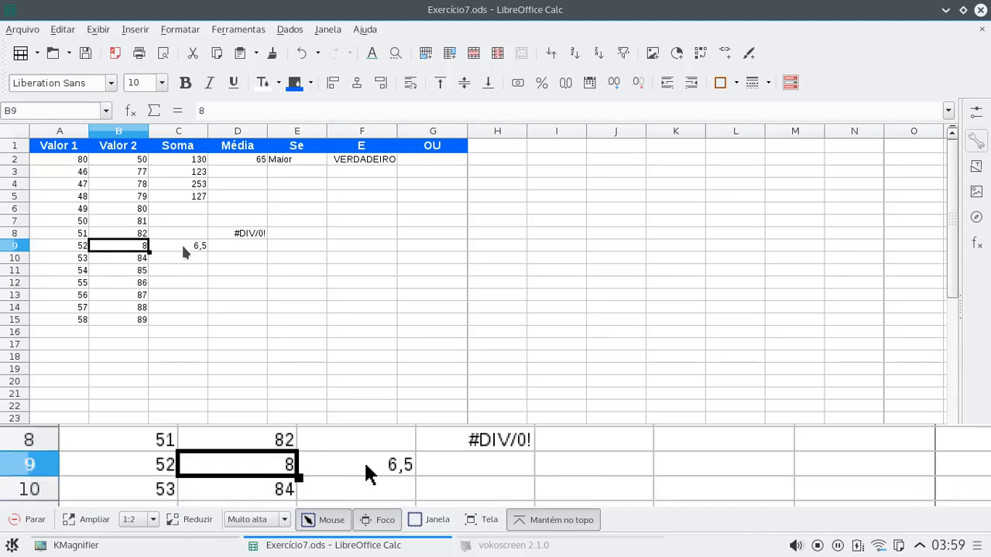
pyautogui.press('Right')
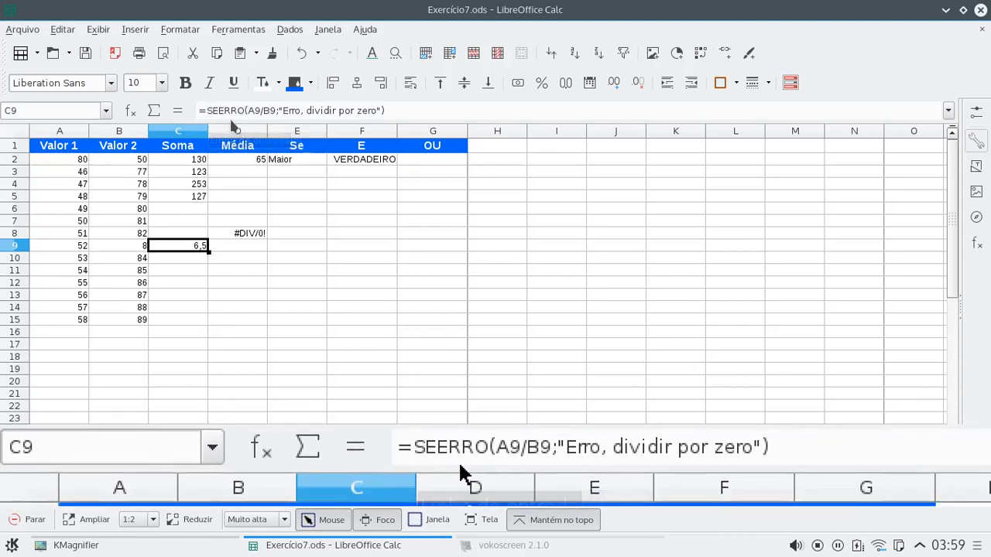
pyautogui.click(250, 113)
pyautogui.moveTo(249, 113); pyautogui.dragTo(275, 112)
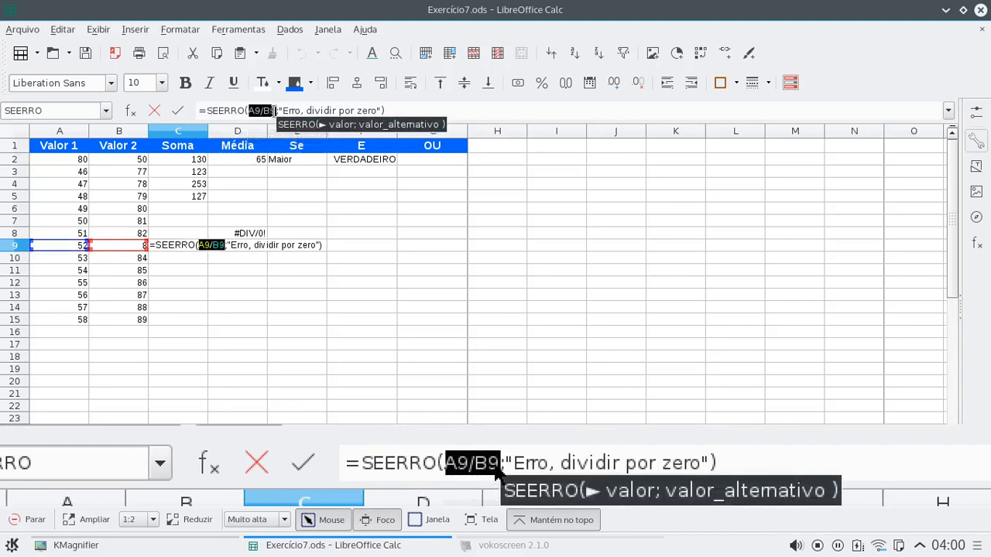